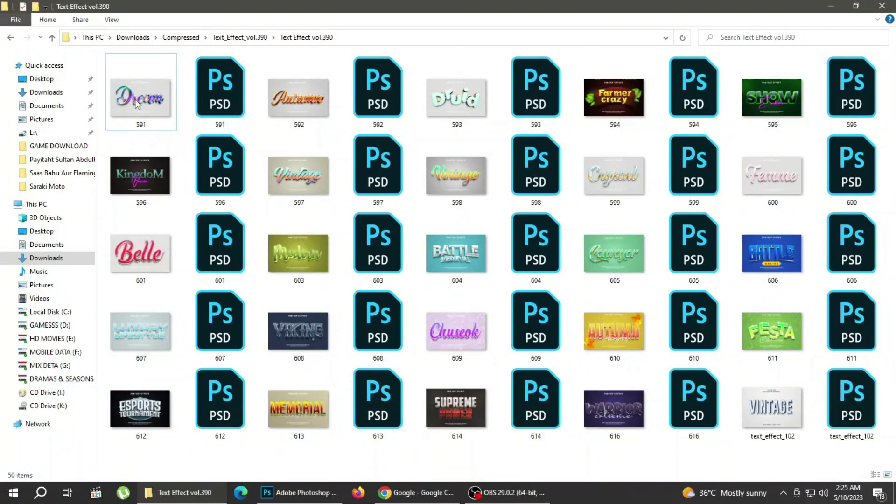
Open preview image 591.jpg from the Text Effect vol.390 folder to view the Dream design
double_click(137, 104)
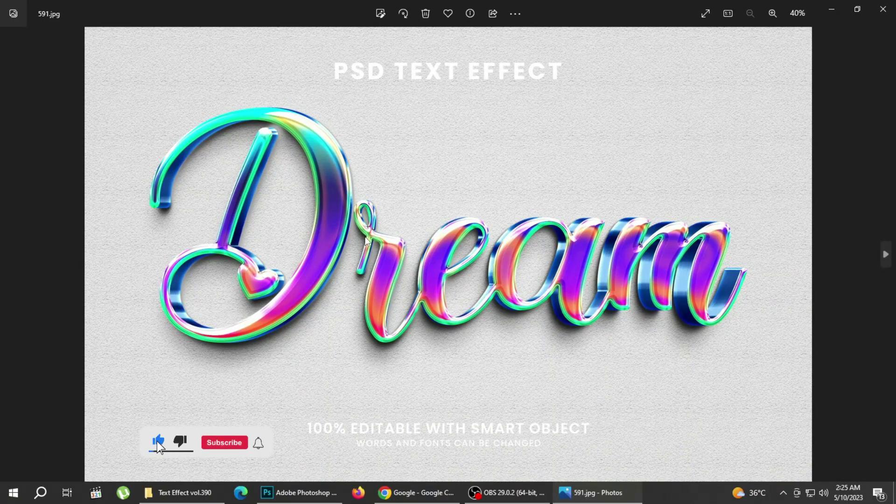
Skim forward through four template previews, then return to the Dream preview
key("Right")
key("Right")
key("Right")
key("Right")
key("Right")
key("Right")
key("Right")
key("Right")
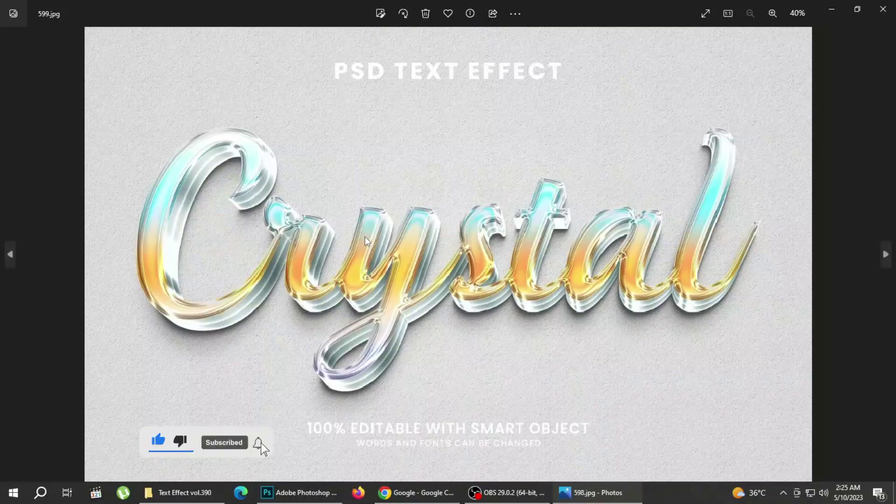
key("Right")
key("Right")
key("Right")
key("Right")
key("Right")
key("Right")
key("Right")
key("Right")
key("Right")
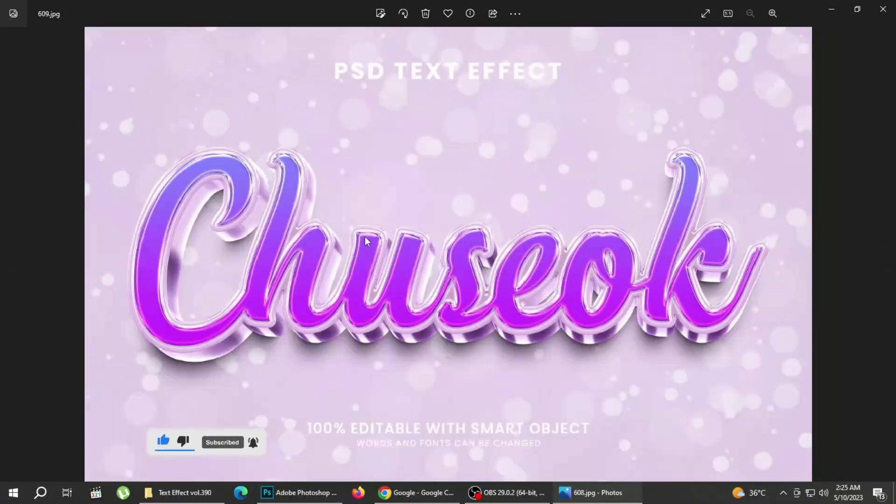
key("Right")
key("Right")
key("Right")
key("Right")
key("Right")
key("Right")
key("Right")
key("Right")
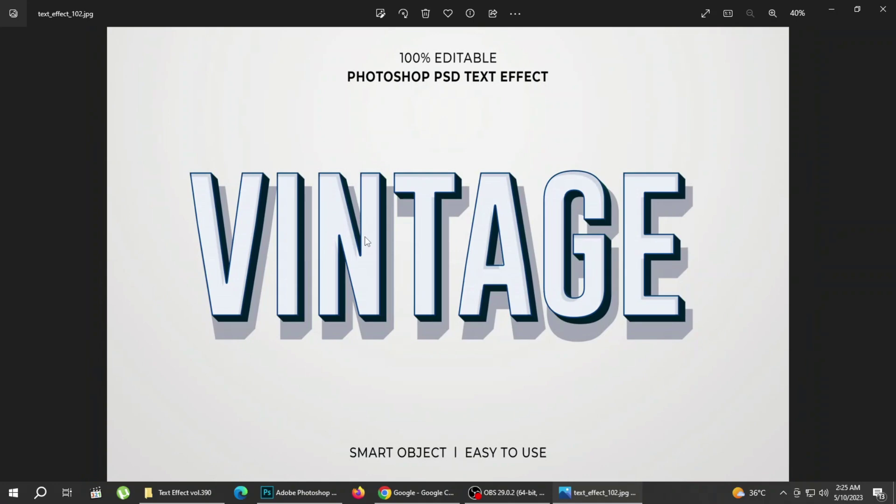
key("Right")
key("Right")
key("Right")
key("Right")
key("Right")
key("Left")
key("Left")
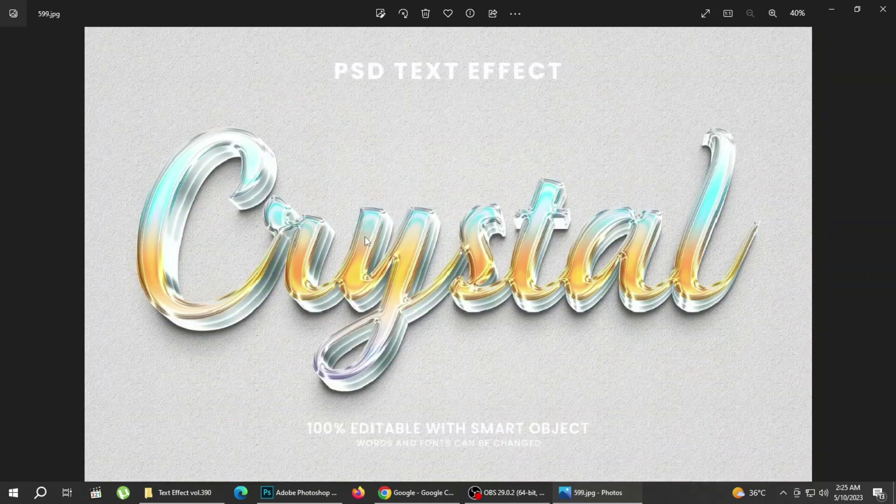
key("Left")
key("Left")
key("Left")
key("Left")
Zoom into and pan across the Dream and Autumn previews
scroll(472, 258, "up", 5)
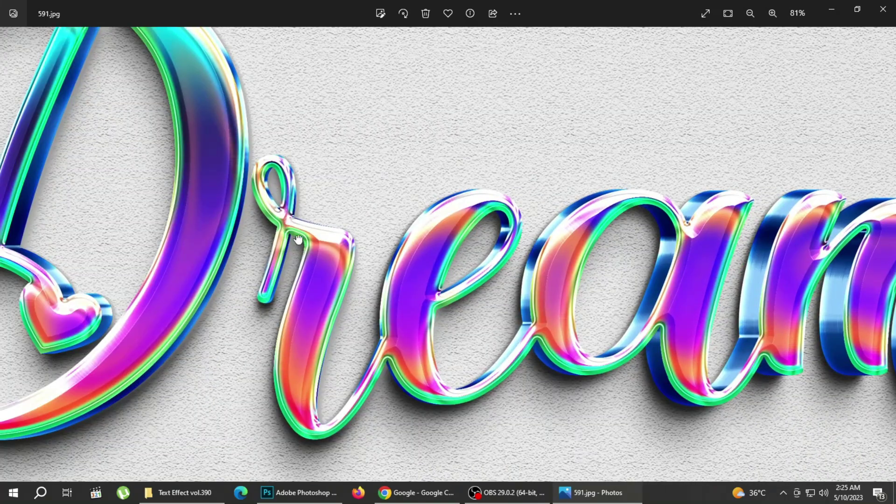
left_click_drag(541, 300, 382, 285)
scroll(406, 285, "down", 5)
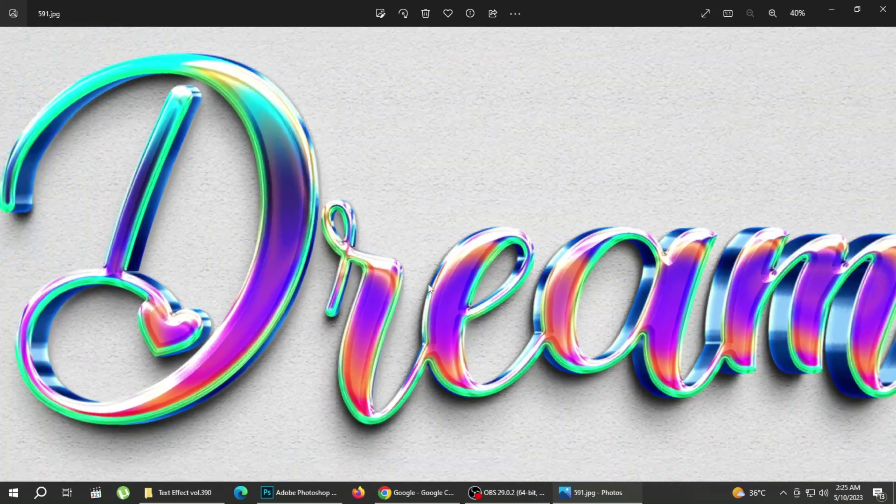
key("Right")
scroll(466, 276, "up", 5)
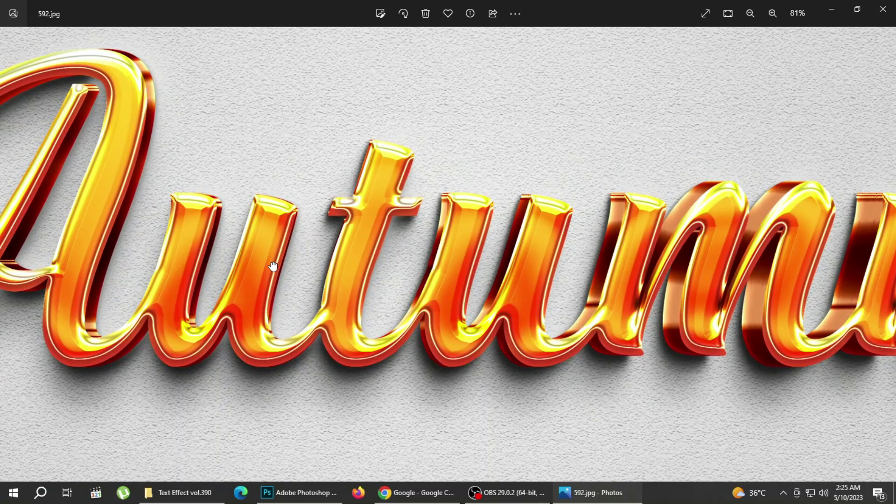
mouse_move(469, 280)
left_mouse_down()
mouse_move(606, 293)
mouse_move(527, 304)
mouse_move(420, 290)
left_mouse_up()
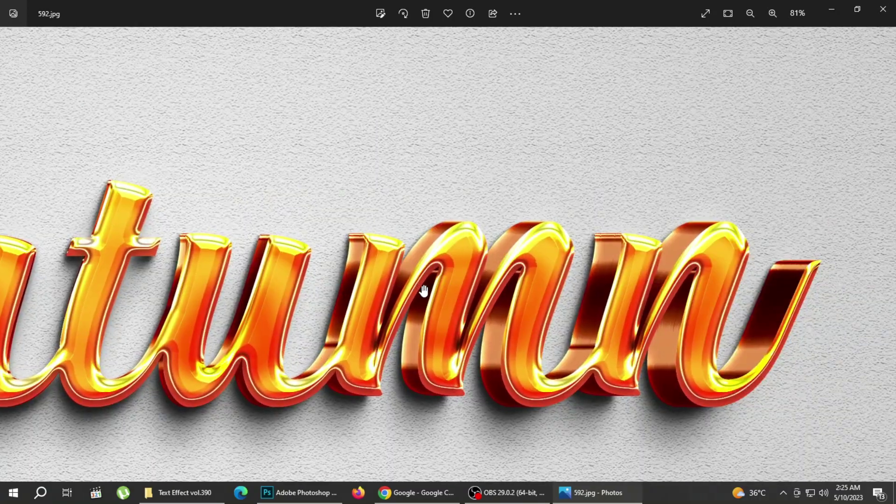
scroll(424, 290, "down", 5)
Inspect the Druid and Farmer Crazy previews up close
key("Right")
scroll(449, 265, "up", 5)
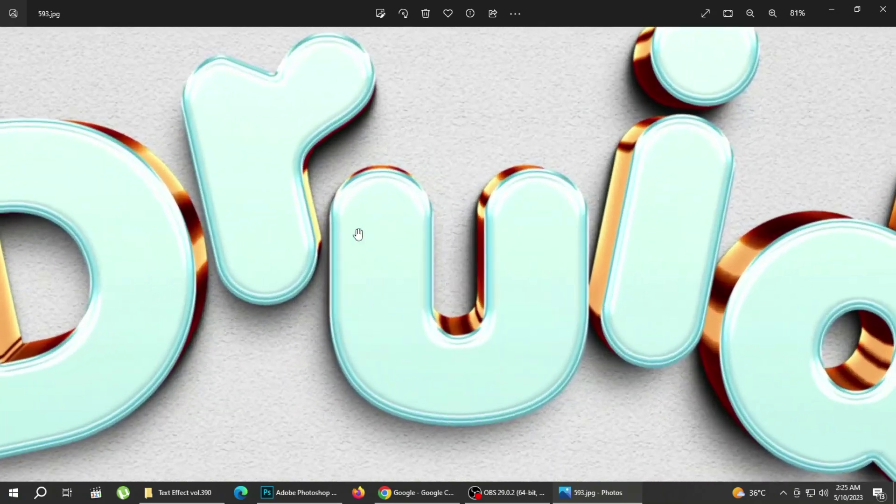
mouse_move(358, 233)
left_mouse_down()
mouse_move(636, 279)
mouse_move(506, 281)
left_mouse_up()
mouse_move(536, 314)
left_mouse_down()
mouse_move(410, 304)
mouse_move(420, 254)
left_mouse_up()
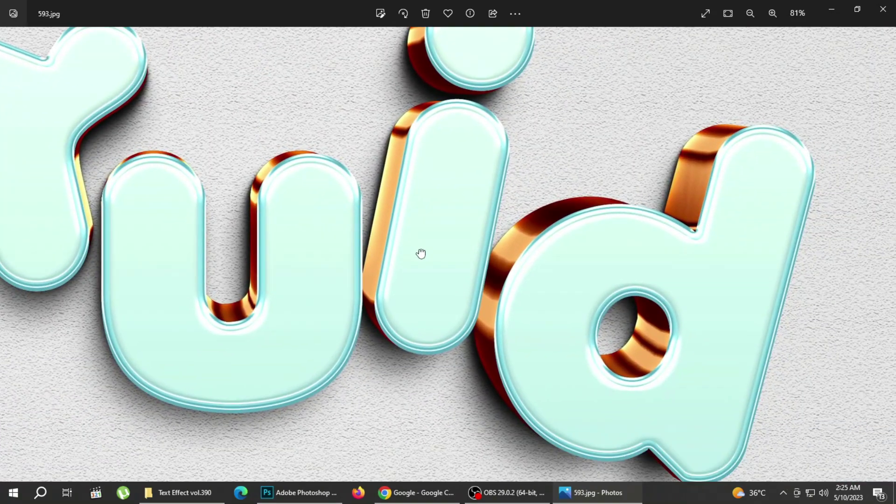
scroll(422, 260, "down", 5)
key("Right")
scroll(455, 256, "up", 5)
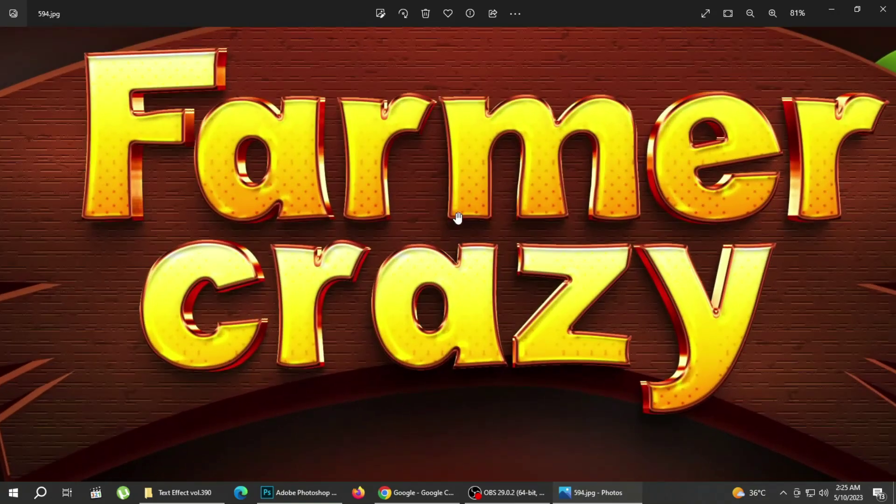
scroll(455, 256, "down", 2)
scroll(439, 266, "down", 2)
scroll(420, 275, "down", 1)
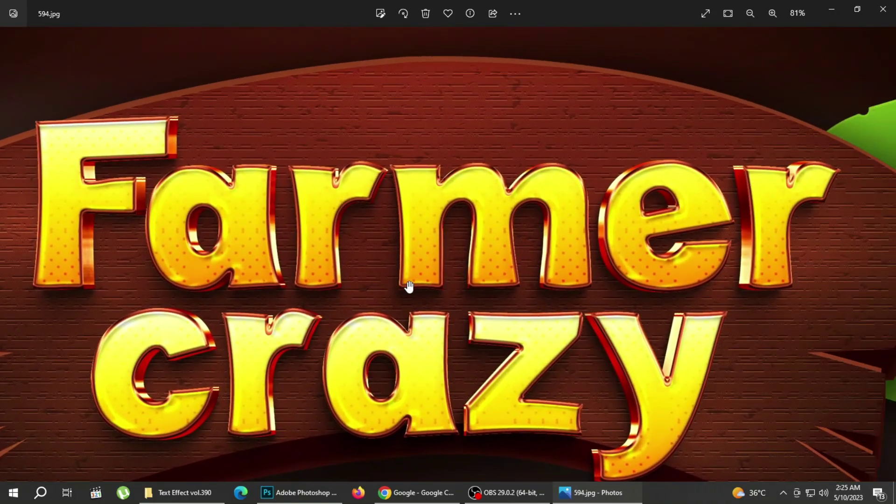
Inspect the SHOW Exclusive preview, then show the KingdoM Warrior preview (596.jpg)
key("Right")
scroll(466, 254, "up", 2)
scroll(350, 292, "up", 2)
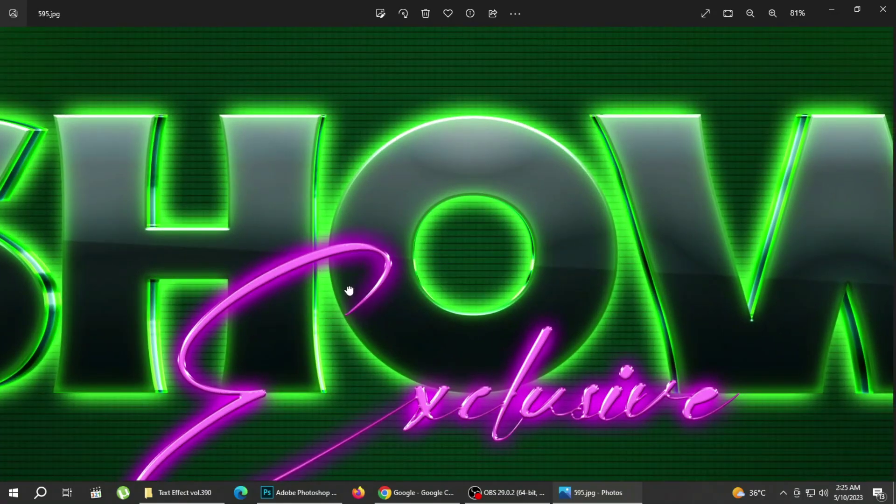
scroll(543, 274, "up", 1)
left_click_drag(544, 274, 332, 275)
scroll(514, 301, "down", 3)
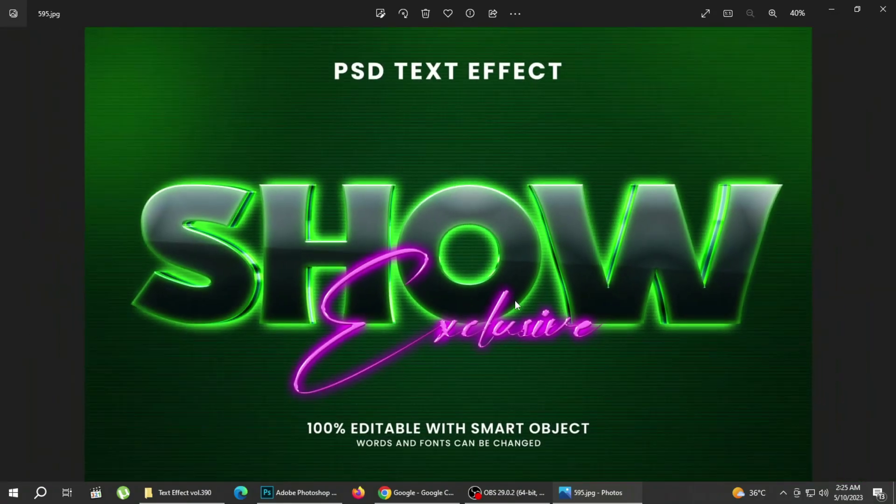
key("Right")
scroll(496, 260, "up", 2)
scroll(499, 263, "up", 1)
Zoom out of Warrior and check the pastel and green-yellow Vintage previews
scroll(499, 263, "down", 3)
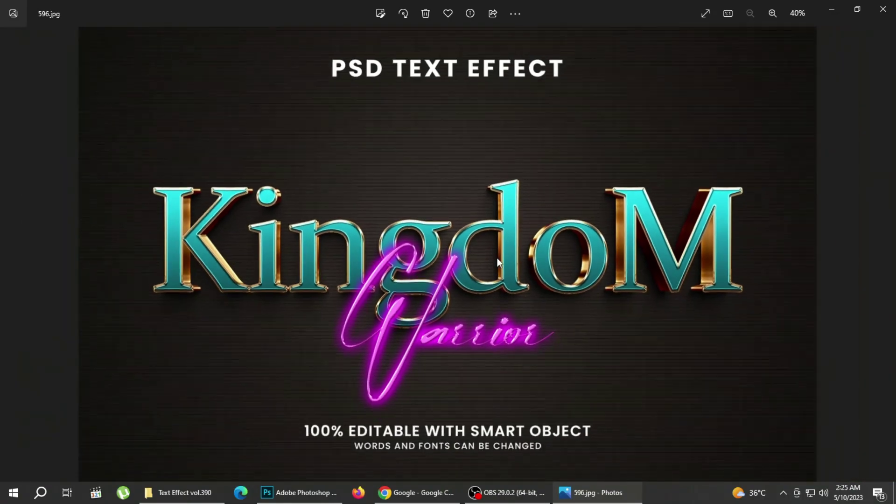
key("Right")
scroll(498, 263, "up", 3)
scroll(498, 263, "down", 3)
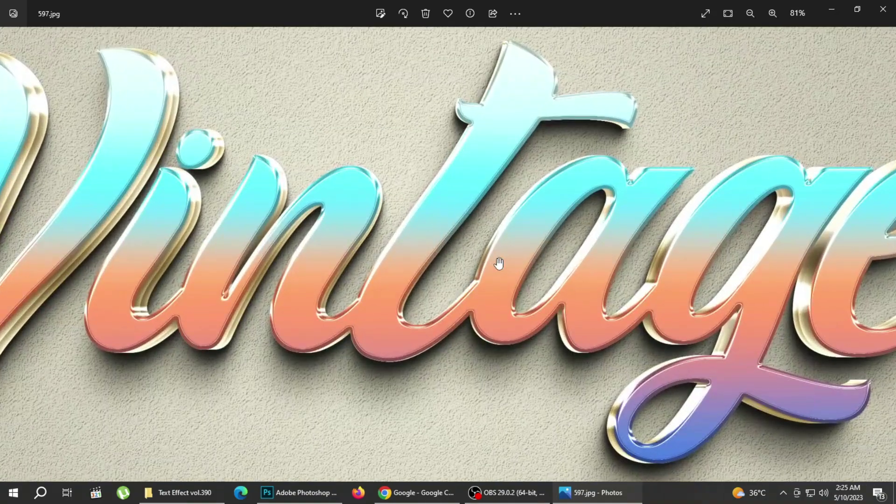
key("Right")
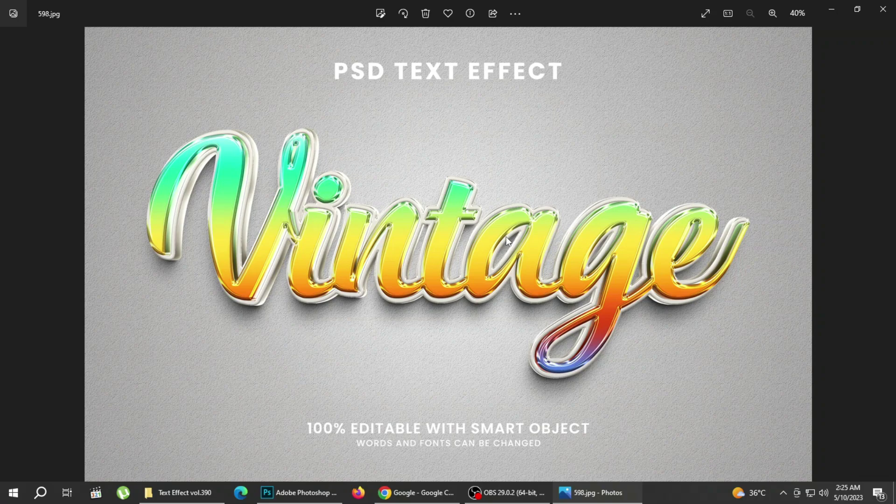
scroll(506, 236, "up", 3)
scroll(506, 237, "down", 3)
Zoom in on the Crystal and Femme previews
key("Right")
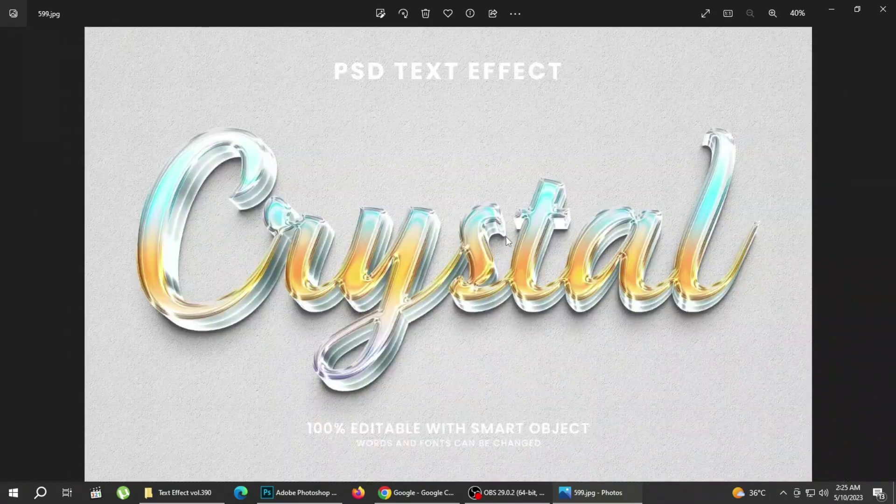
scroll(506, 236, "up", 3)
scroll(507, 241, "down", 3)
key("Right")
scroll(507, 241, "up", 3)
scroll(507, 241, "down", 3)
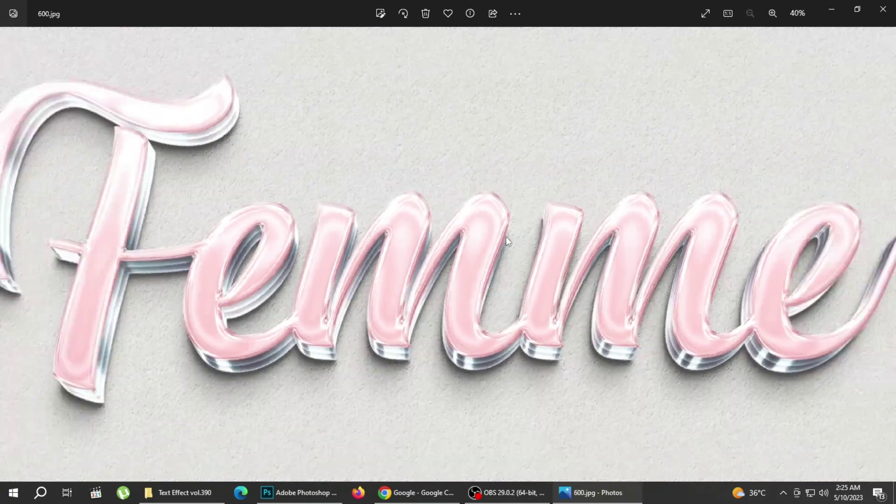
Inspect the Belle preview close up, panning to its right and top-left areas
key("Right")
scroll(506, 237, "up", 3)
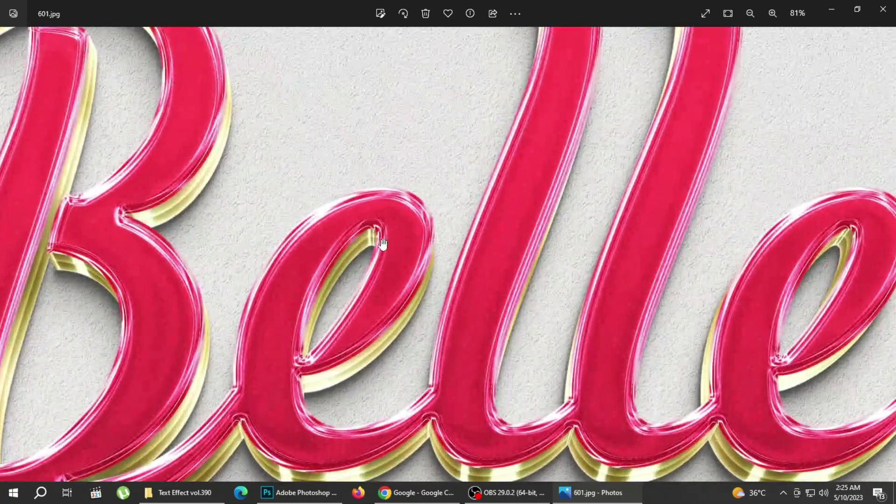
scroll(585, 275, "down", 2)
left_click_drag(626, 362, 480, 274)
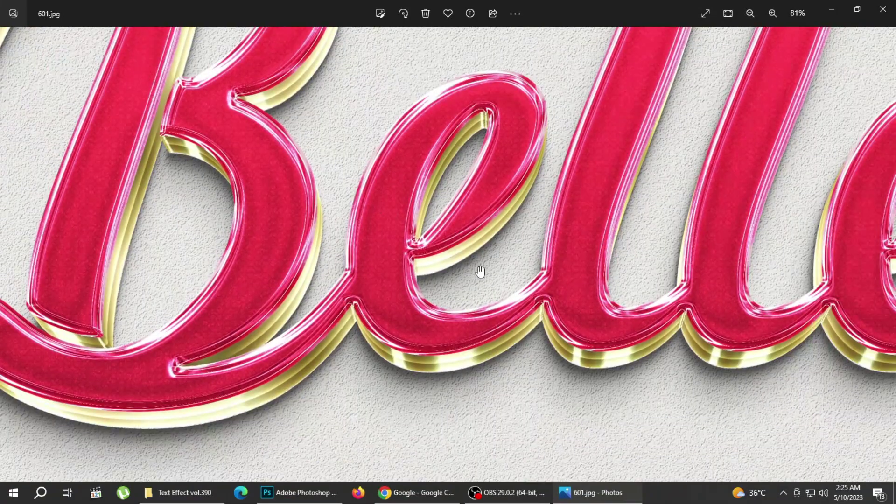
scroll(330, 384, "up", 2)
mouse_move(406, 116)
left_mouse_down()
mouse_move(422, 205)
mouse_move(504, 296)
left_mouse_up()
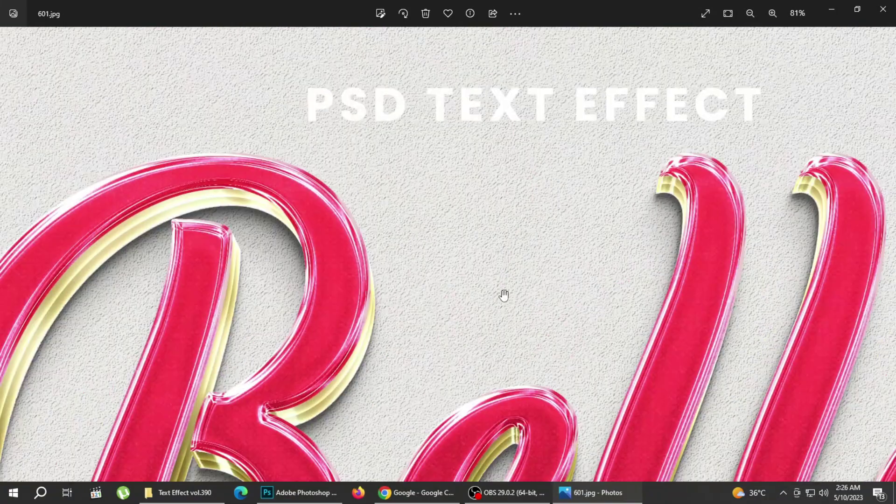
scroll(503, 296, "down", 3)
Inspect the Modern and Battle Medieval previews up close
key("Right")
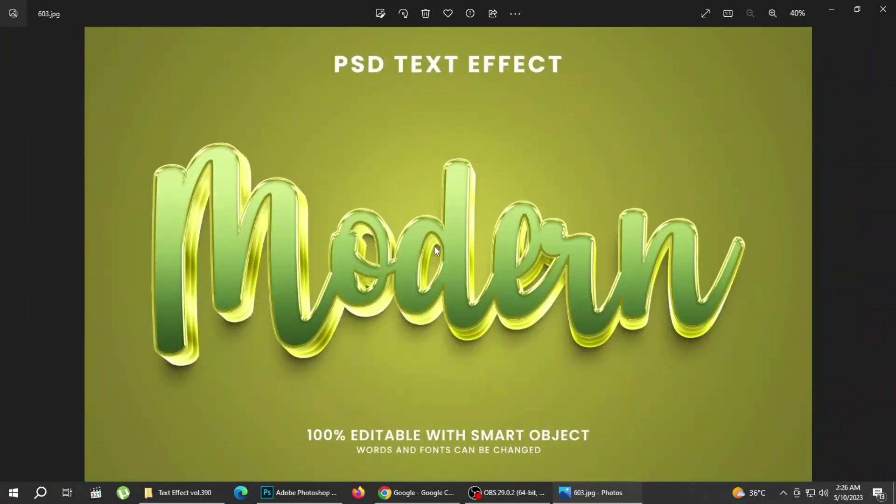
scroll(489, 293, "up", 3)
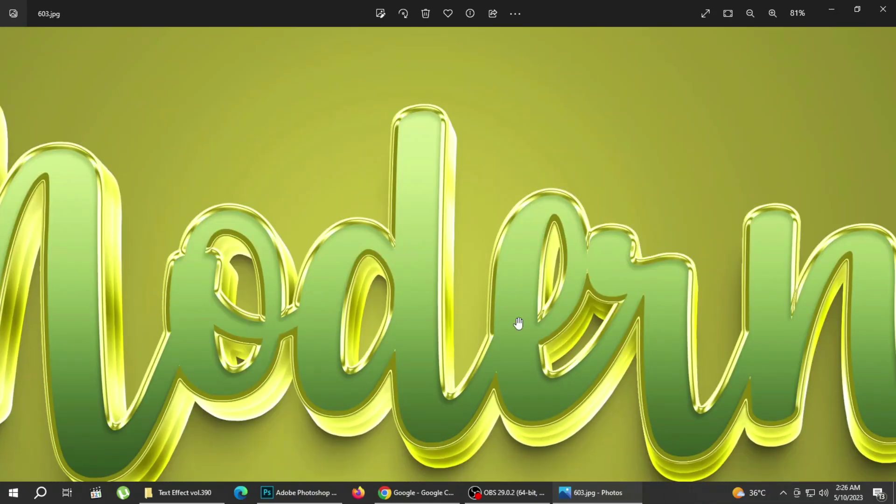
mouse_move(517, 320)
left_mouse_down()
mouse_move(302, 296)
mouse_move(422, 303)
left_mouse_up()
key("Right")
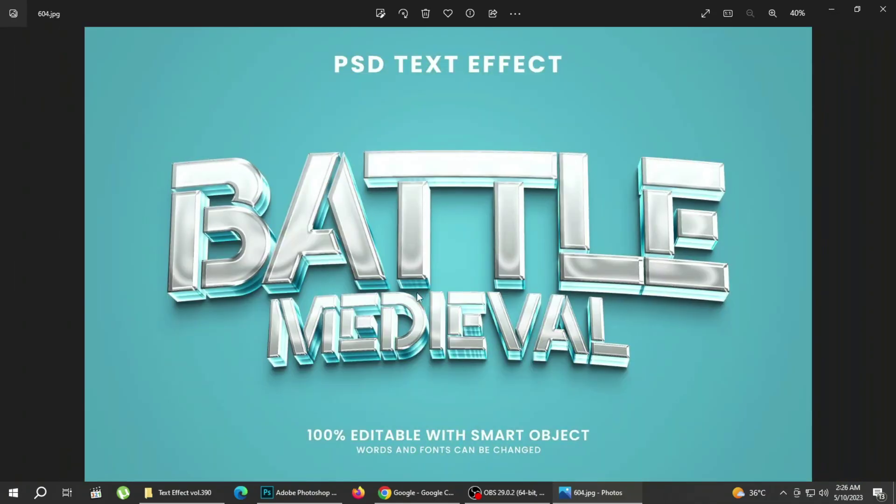
scroll(371, 251, "up", 3)
scroll(396, 290, "down", 2)
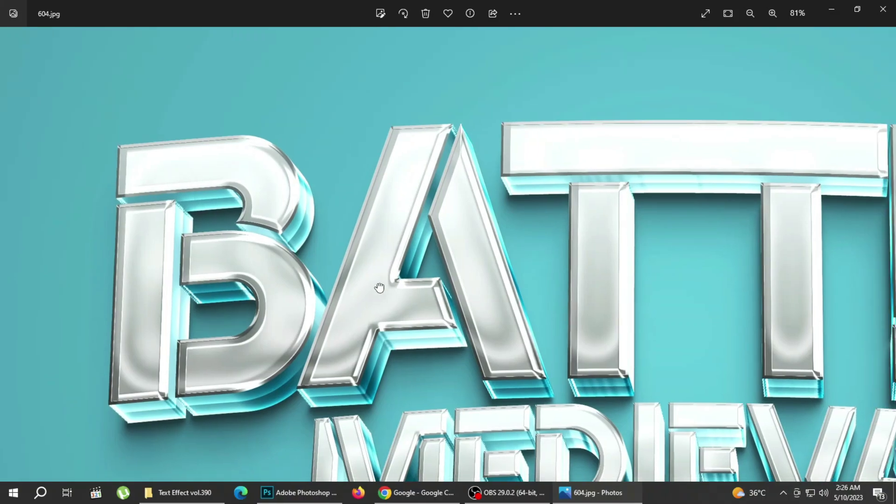
scroll(387, 315, "up", 2)
scroll(407, 314, "down", 3)
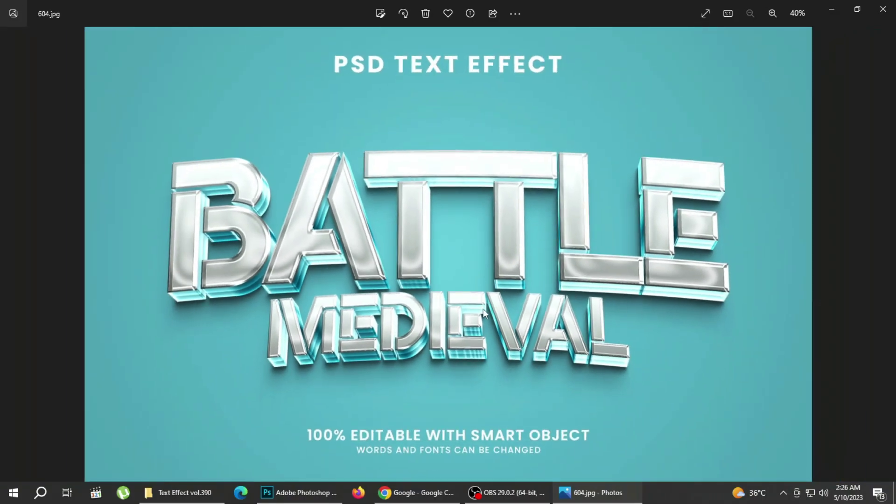
Inspect the Conveyor and blue BATTLE previews, then zoom back out
key("Right")
scroll(328, 240, "up", 3)
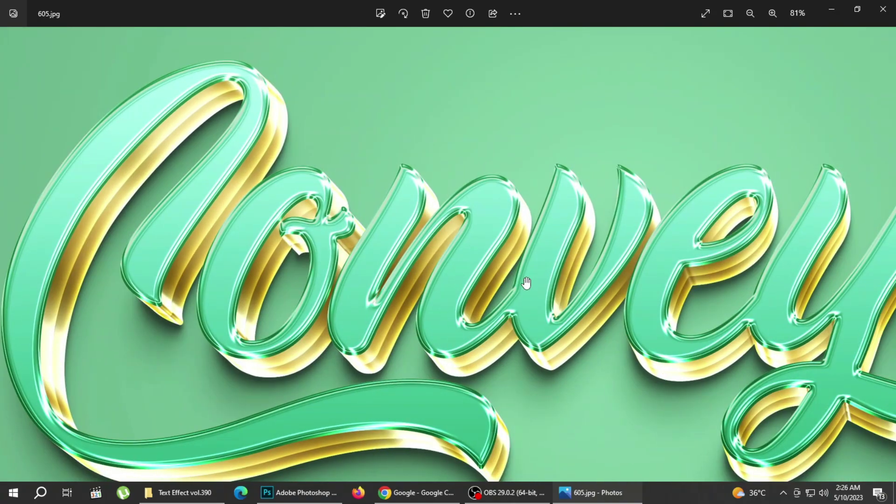
left_click_drag(523, 285, 348, 243)
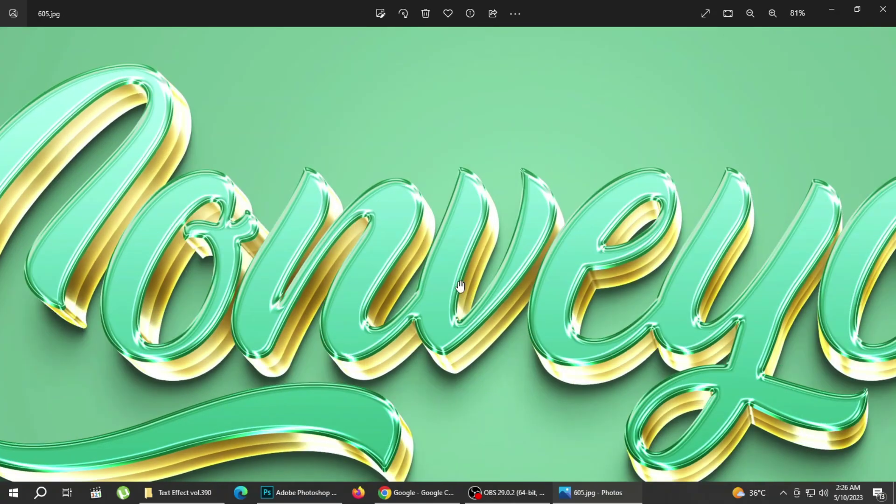
scroll(464, 262, "down", 3)
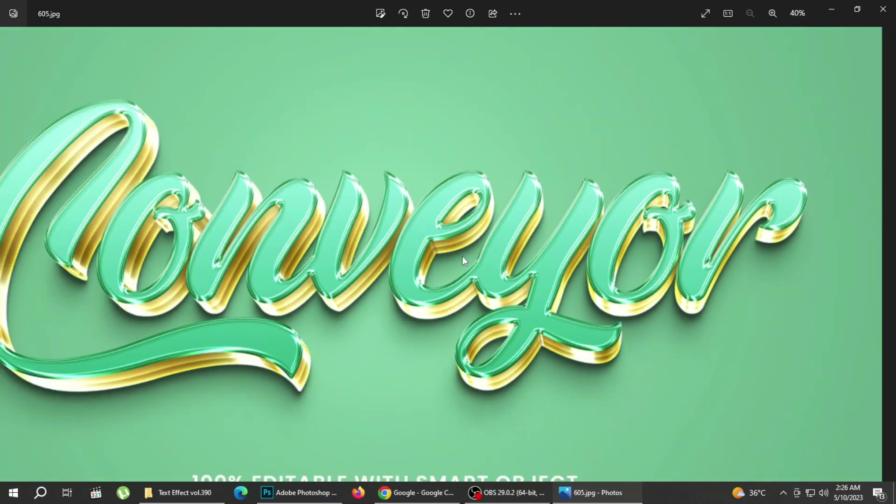
key("Right")
scroll(295, 254, "up", 3)
mouse_move(295, 254)
left_mouse_down()
mouse_move(442, 266)
mouse_move(242, 266)
left_mouse_up()
mouse_move(699, 275)
left_mouse_down()
mouse_move(588, 274)
mouse_move(436, 201)
left_mouse_up()
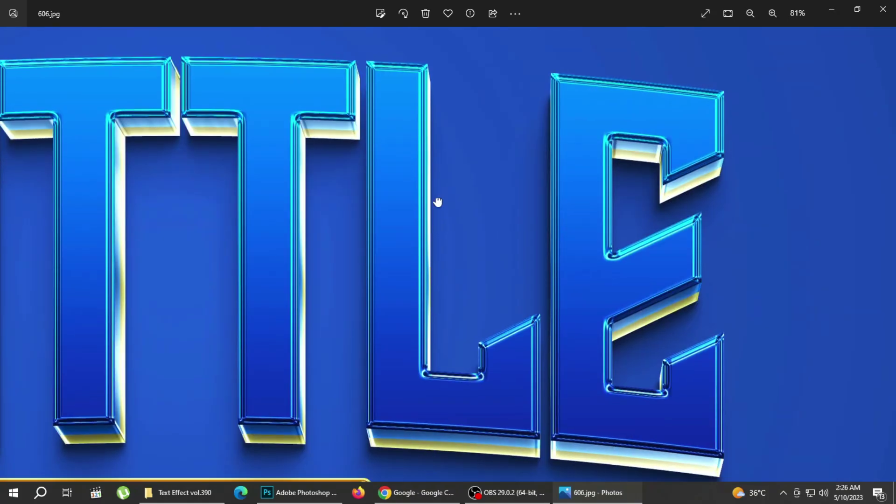
scroll(394, 275, "down", 1)
scroll(390, 286, "down", 1)
scroll(391, 286, "down", 1)
Inspect the LUXURY LIFESTYLE and VIKING previews close up
key("Right")
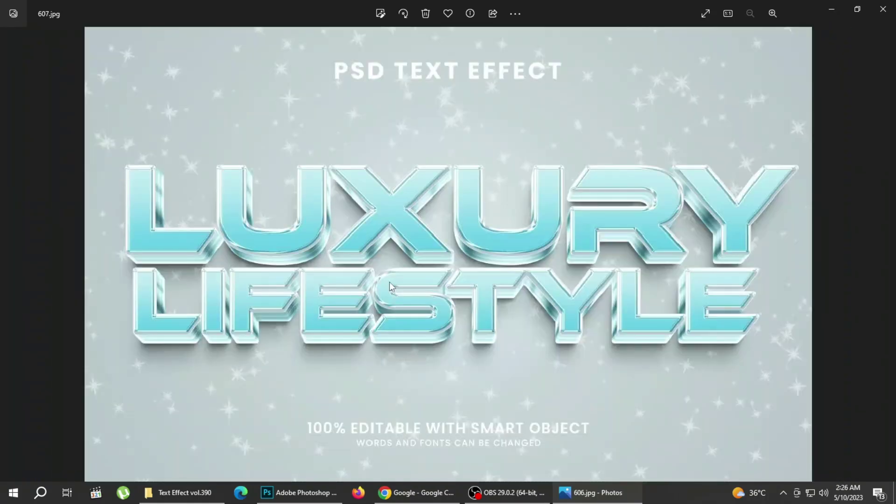
scroll(307, 259, "up", 3)
mouse_move(307, 260)
left_mouse_down()
mouse_move(400, 309)
mouse_move(532, 303)
mouse_move(414, 304)
mouse_move(626, 338)
mouse_move(478, 302)
left_mouse_up()
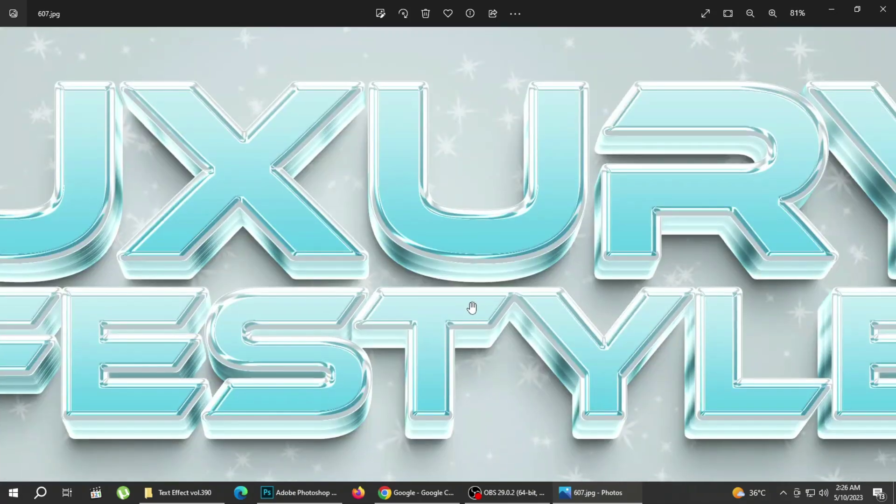
scroll(478, 301, "down", 1)
scroll(478, 301, "down", 1)
key("Right")
scroll(413, 259, "up", 3)
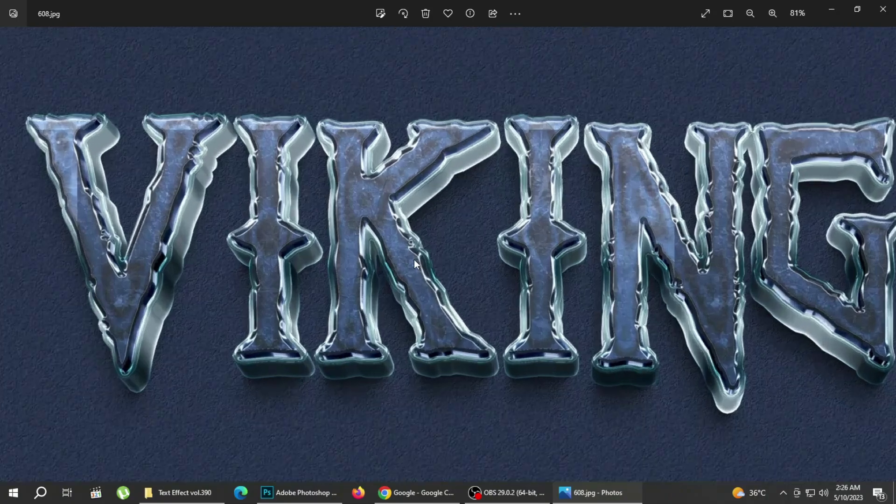
mouse_move(323, 259)
left_mouse_down()
mouse_move(460, 280)
mouse_move(186, 308)
left_mouse_up()
left_click_drag(576, 308, 535, 311)
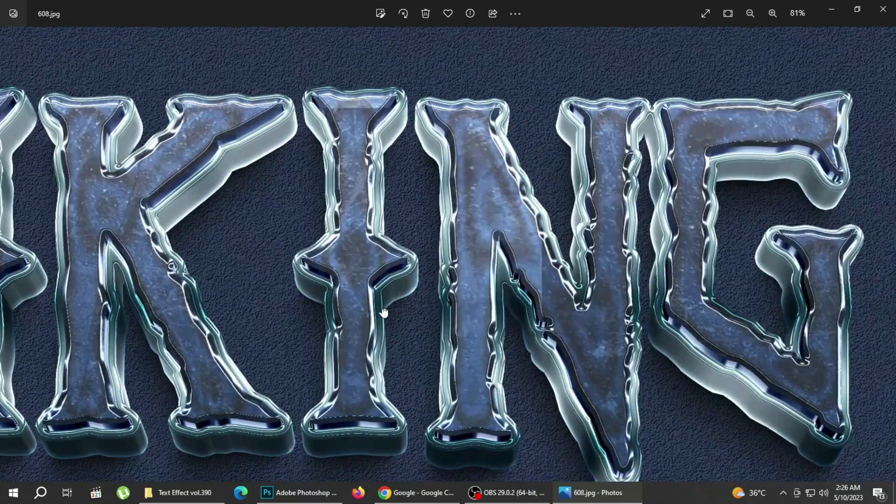
left_click_drag(427, 305, 382, 313)
scroll(382, 312, "down", 3)
Inspect the Chuseok and AUTUMN lettering close up
key("Right")
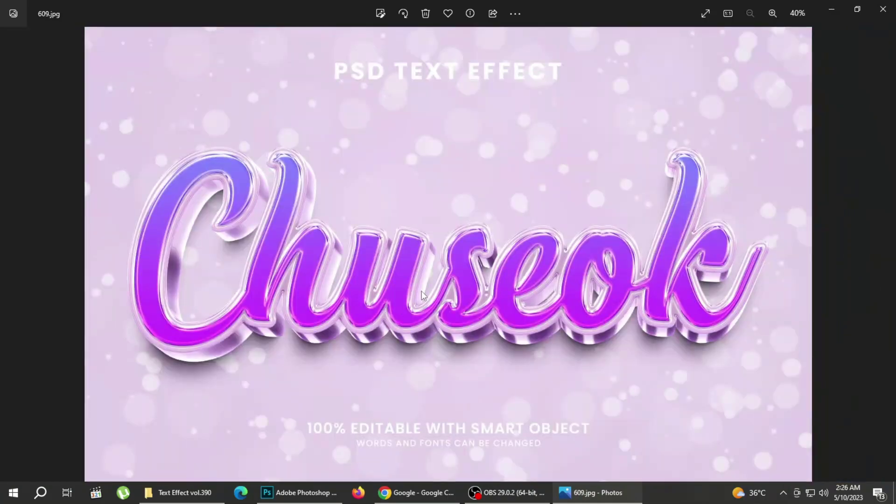
scroll(421, 294, "up", 3)
mouse_move(408, 288)
left_mouse_down()
mouse_move(544, 286)
mouse_move(534, 363)
mouse_move(460, 360)
left_mouse_up()
left_click_drag(560, 355, 215, 350)
left_click_drag(537, 340, 426, 340)
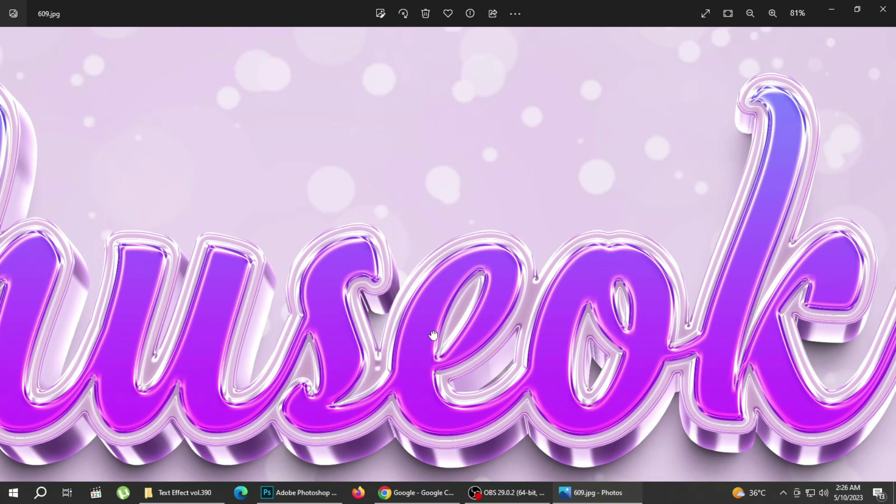
scroll(433, 335, "down", 3)
key("Right")
scroll(441, 299, "up", 3)
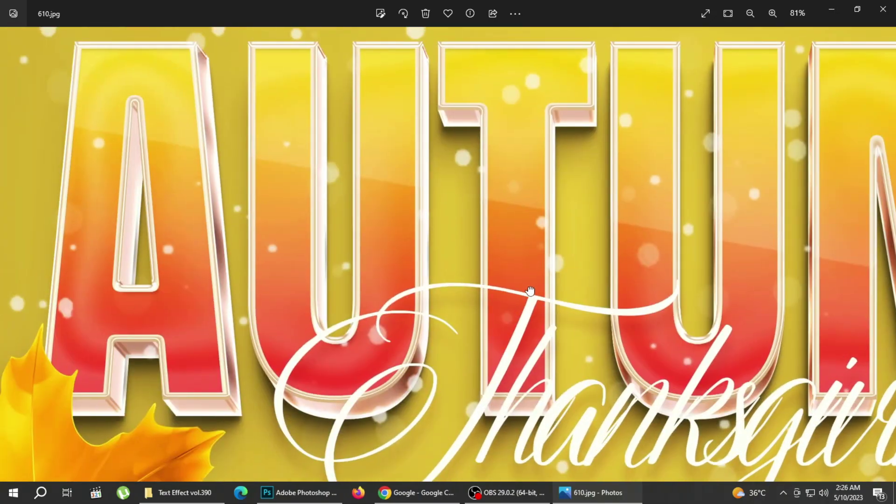
left_click_drag(441, 299, 271, 332)
scroll(272, 331, "up", 1)
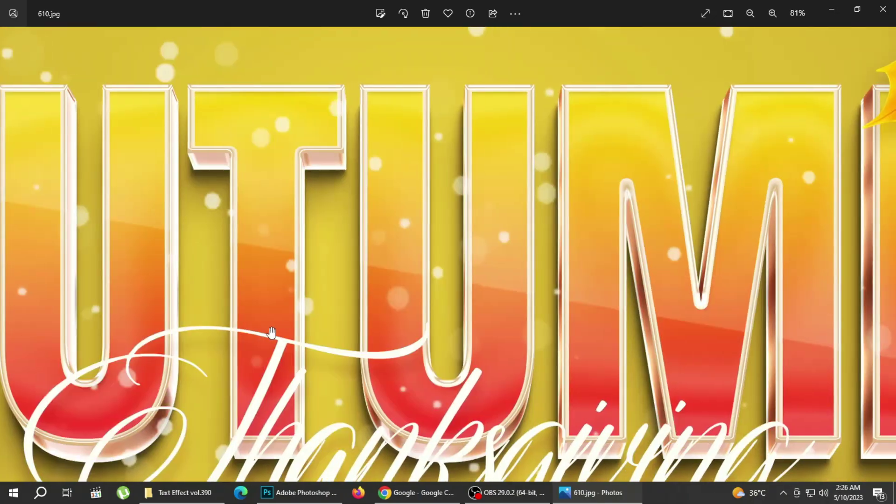
scroll(272, 331, "down", 2)
scroll(441, 318, "down", 3)
Inspect the FESTA and Esports previews up close
key("Right")
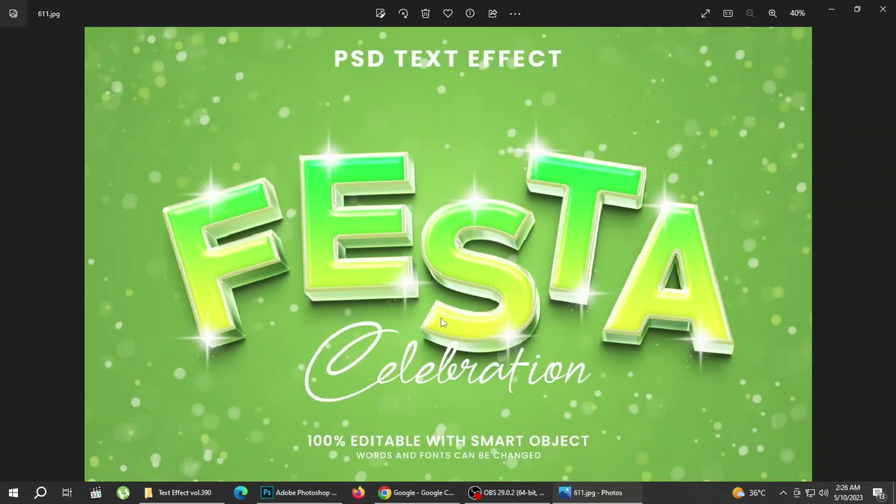
scroll(441, 318, "up", 3)
mouse_move(250, 240)
left_mouse_down()
mouse_move(480, 273)
mouse_move(301, 262)
left_mouse_up()
left_click_drag(588, 292, 415, 319)
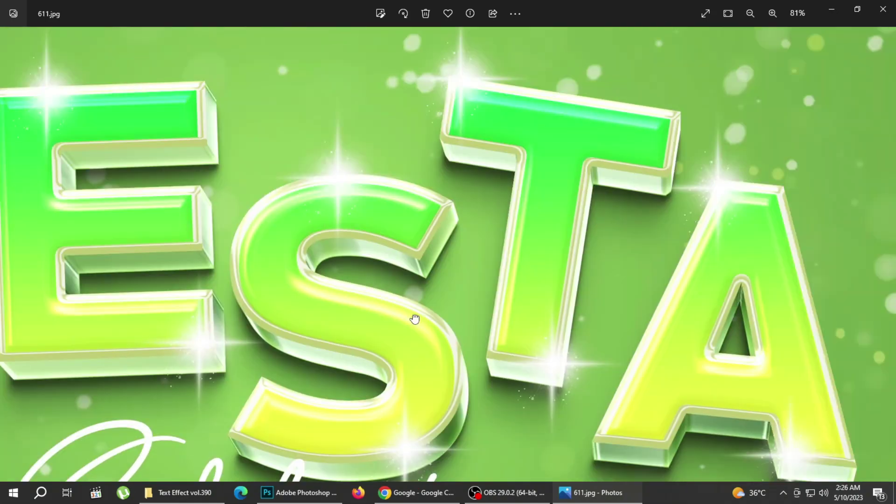
scroll(415, 319, "down", 1)
scroll(415, 319, "down", 2)
key("Right")
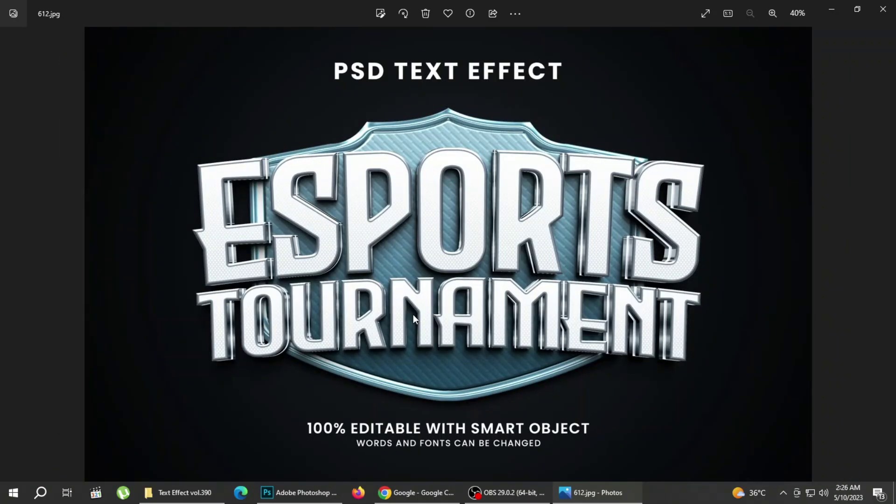
scroll(413, 315, "up", 3)
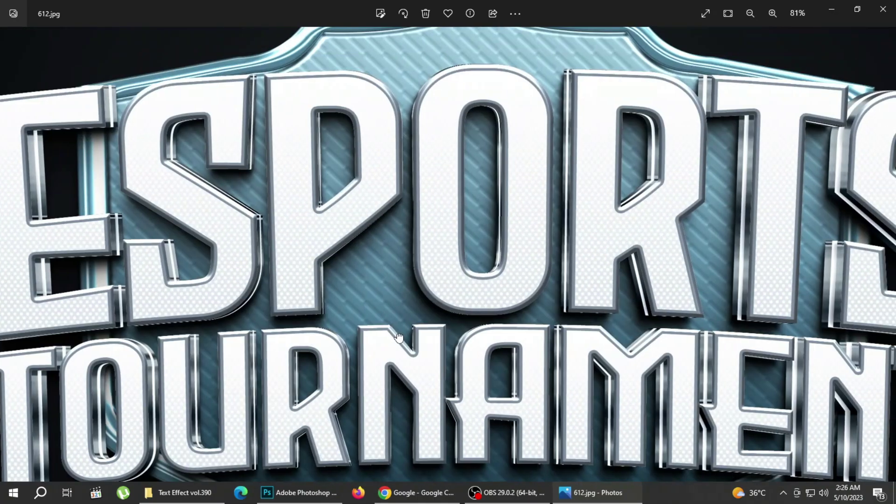
scroll(399, 337, "down", 3)
Zoom in on the Memorial and Supreme Power previews
key("Right")
scroll(358, 303, "up", 3)
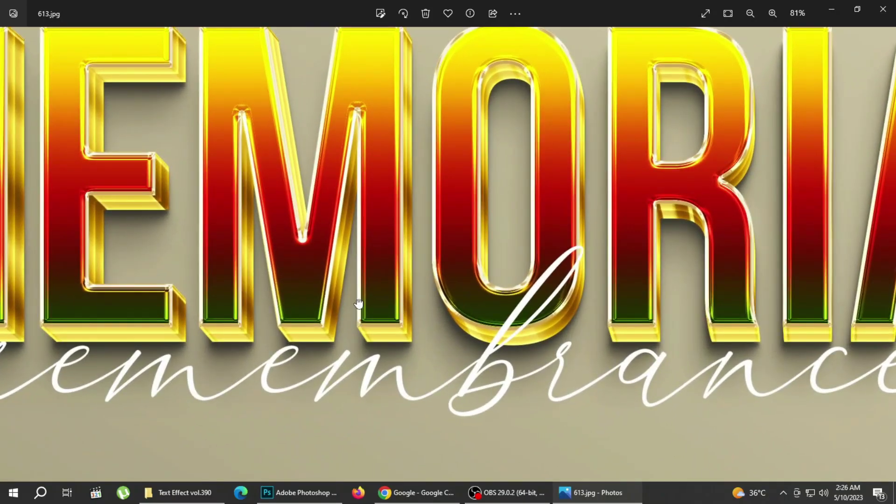
scroll(420, 354, "down", 2)
scroll(430, 368, "up", 2)
scroll(436, 344, "down", 2)
scroll(483, 344, "down", 1)
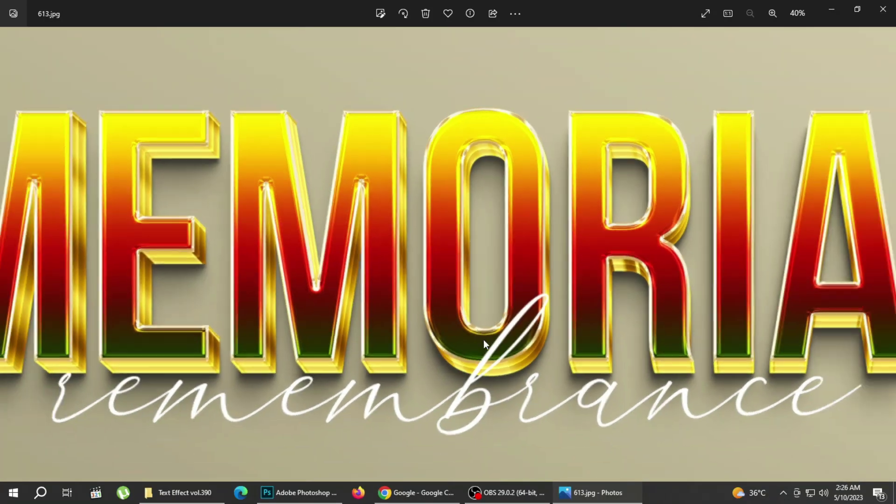
key("Right")
scroll(523, 293, "up", 3)
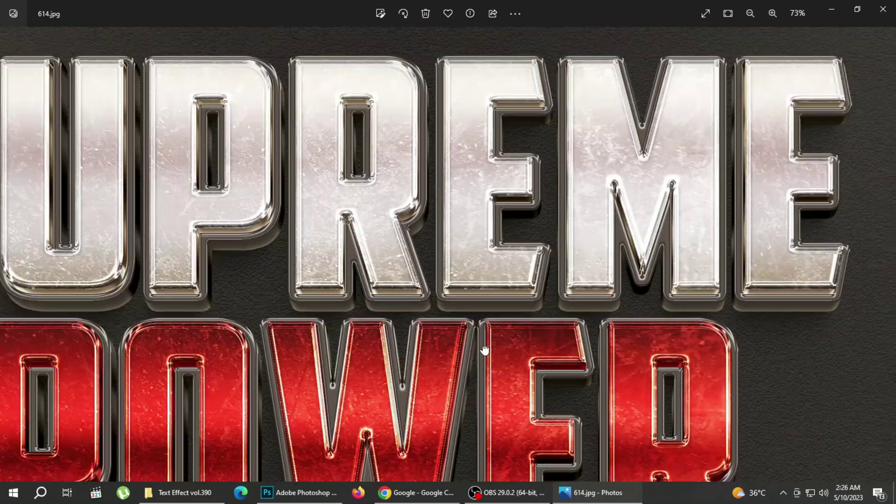
scroll(484, 350, "down", 1)
scroll(483, 346, "down", 2)
Check the Warrior and Vintage previews, then close Photos
key("Right")
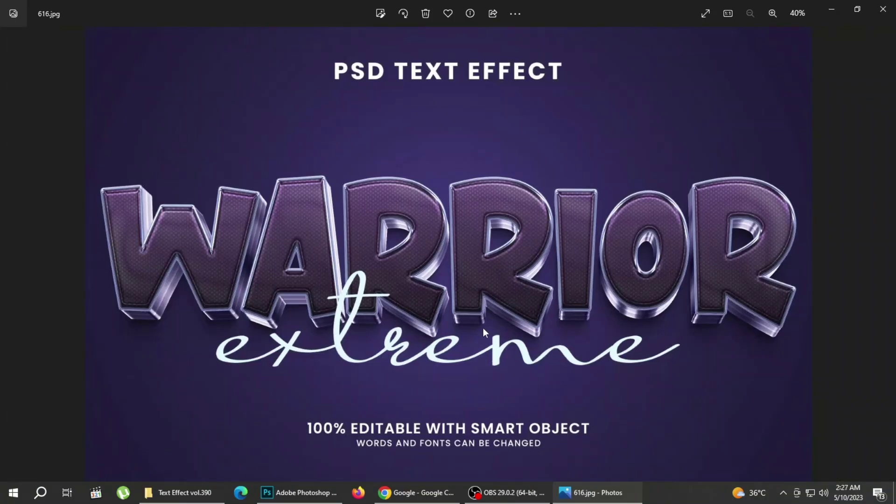
scroll(467, 312, "up", 1)
scroll(430, 275, "up", 1)
scroll(397, 317, "up", 1)
scroll(366, 347, "up", 1)
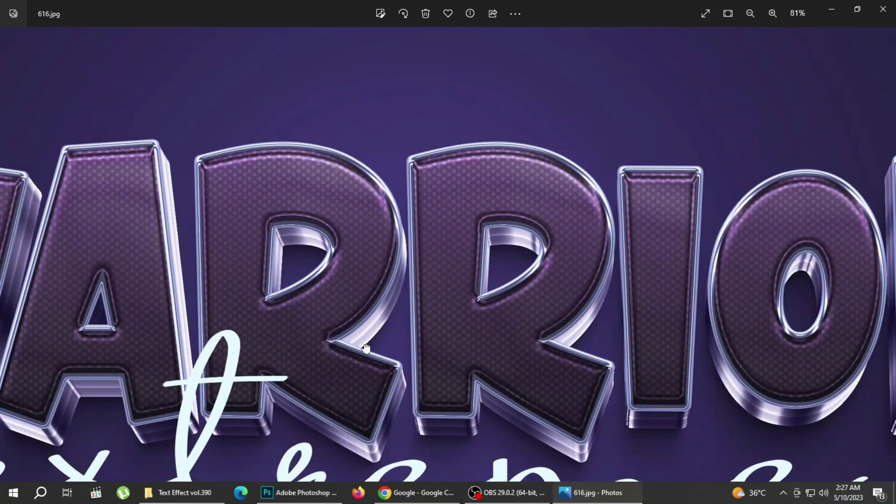
scroll(364, 344, "down", 3)
key("Right")
scroll(441, 298, "up", 3)
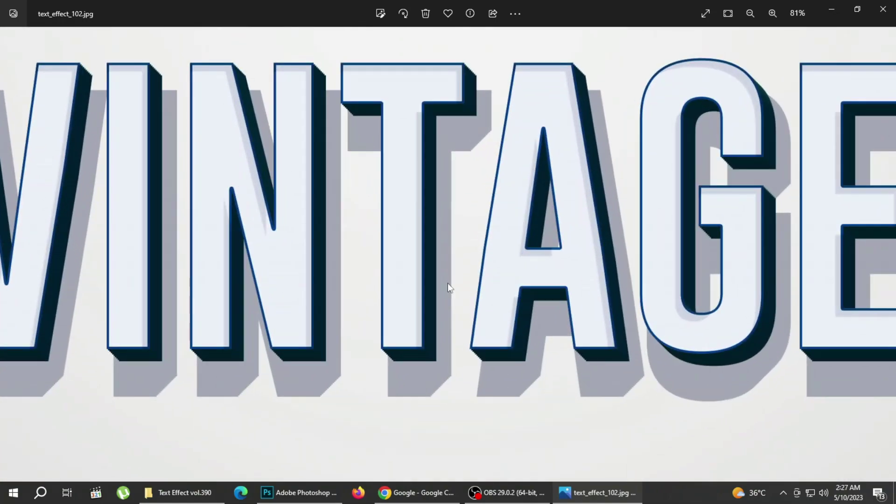
scroll(447, 282, "down", 3)
left_click(883, 9)
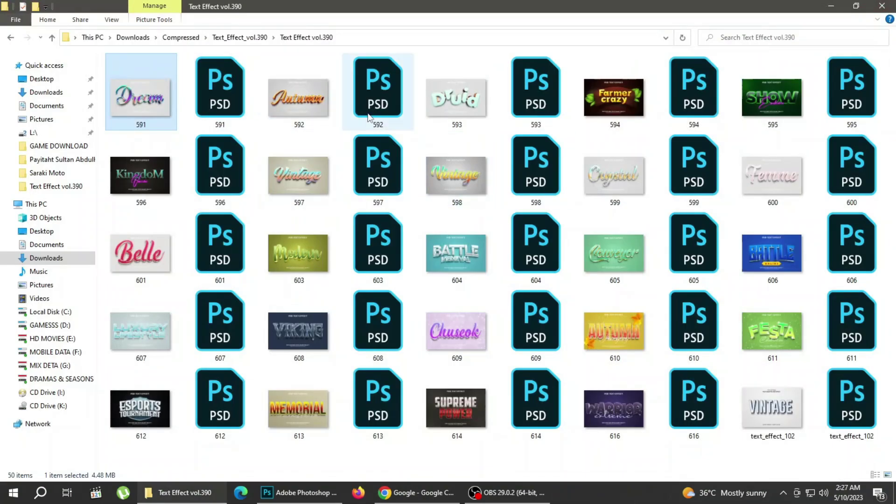
Open the 591 Dream template in Photoshop and clear the plug-in panel and magnifier
left_click(218, 102)
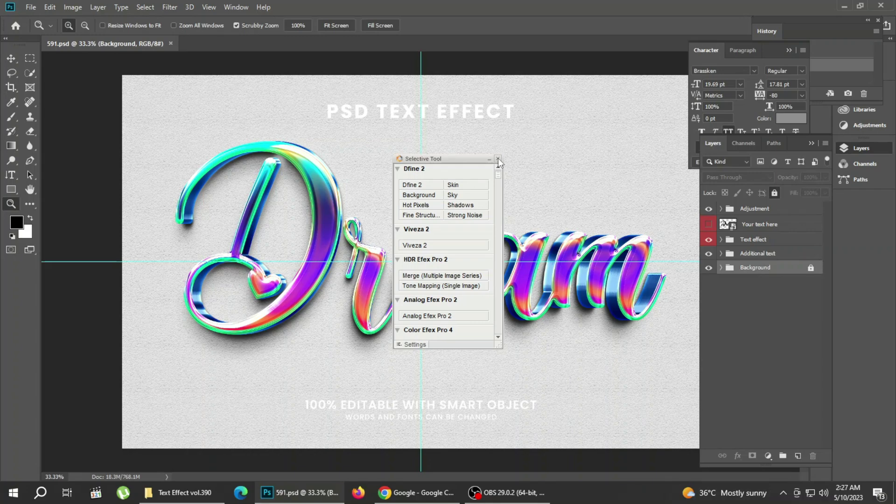
left_click(499, 159)
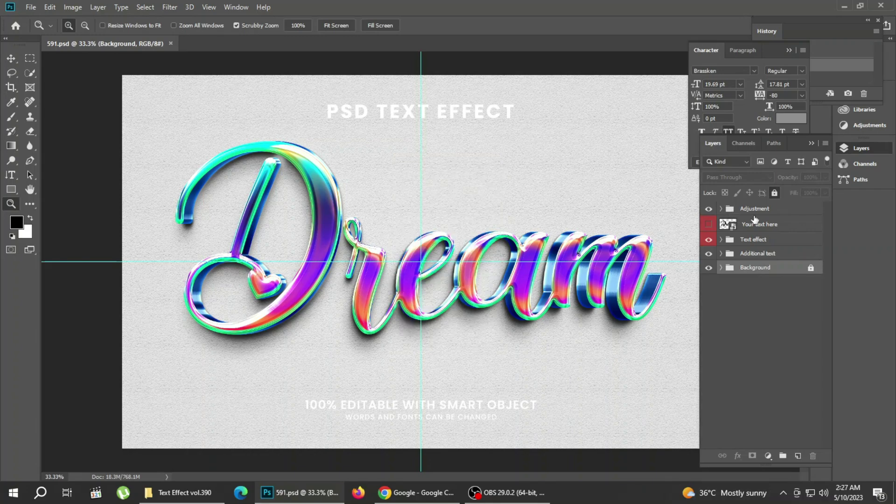
key("super+plus")
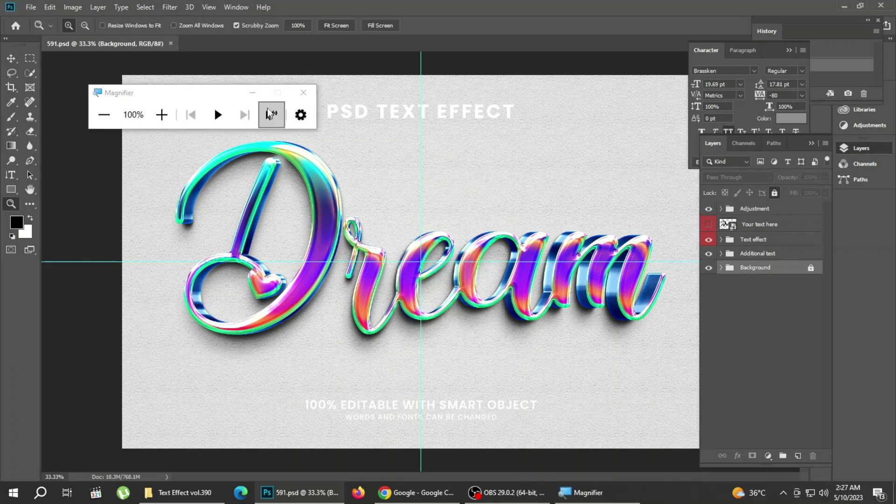
left_click(256, 95)
key("super")
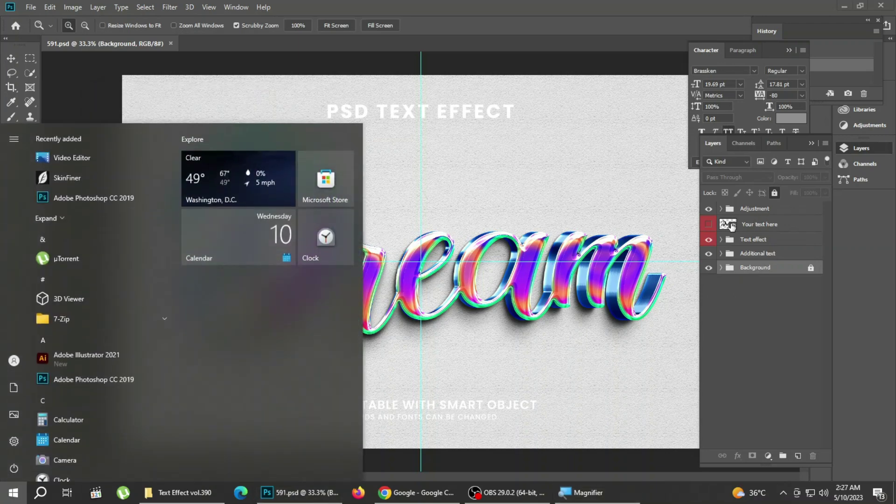
key("super")
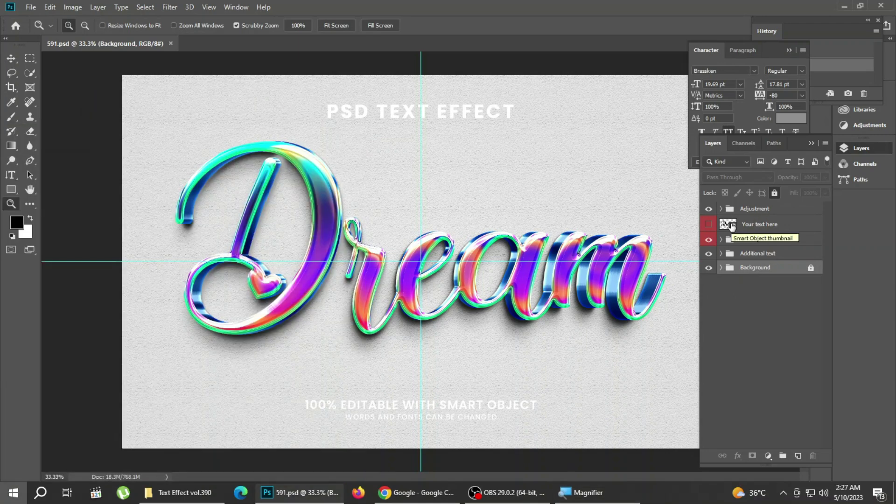
key("super")
key("super")
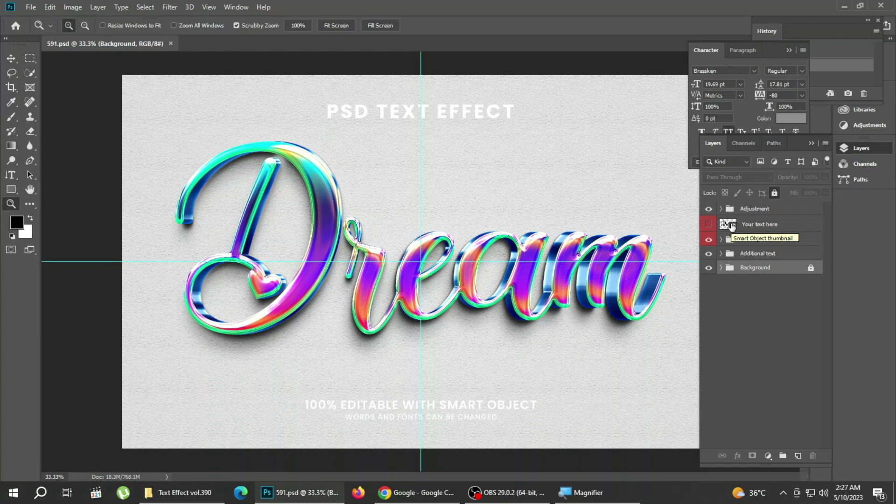
Restore the Layers panel and select the 'Your text here' layer
key("F7")
key("F6")
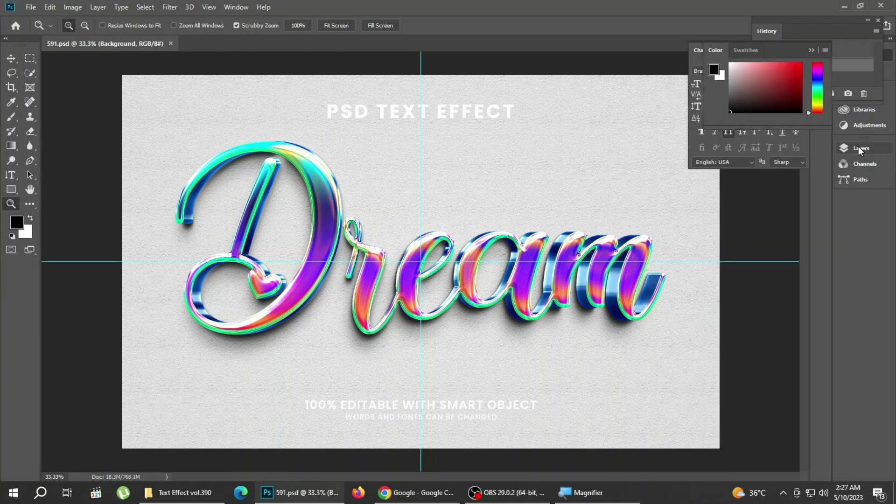
left_click(860, 148)
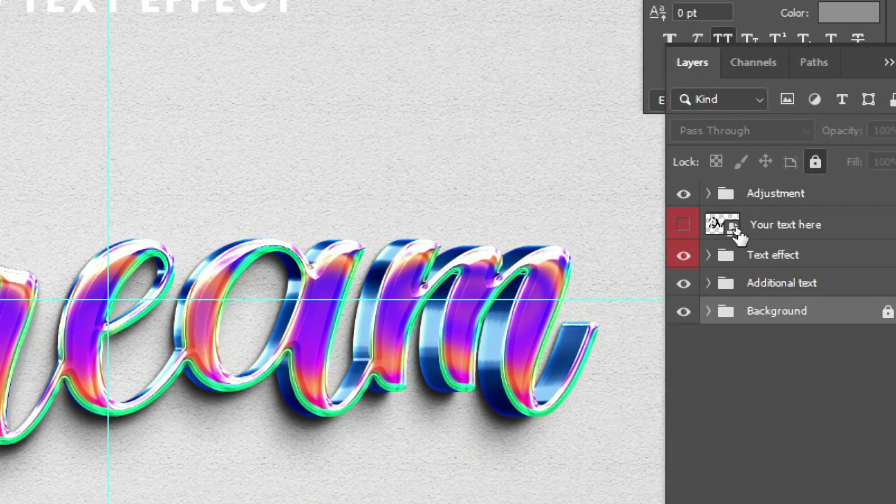
left_click(736, 230)
Open the Your text here contents and start editing Dream, dismissing the missing-font warnings
left_click(679, 236, "alt")
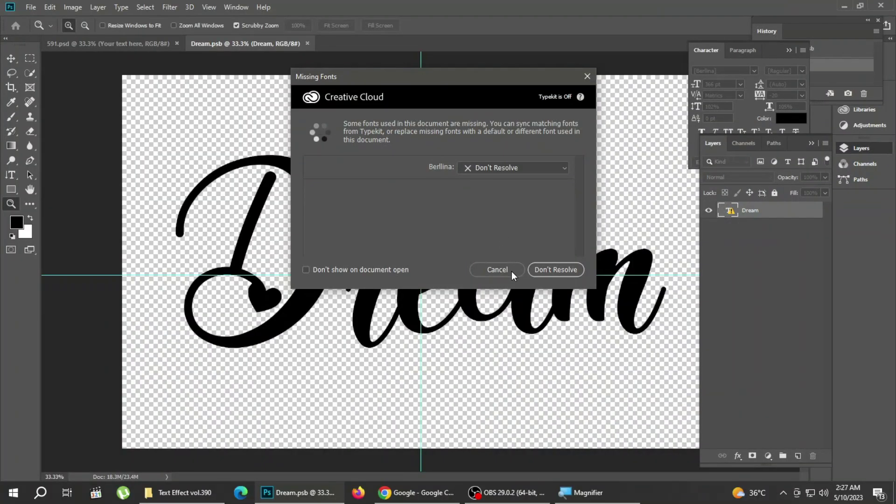
left_click(513, 275)
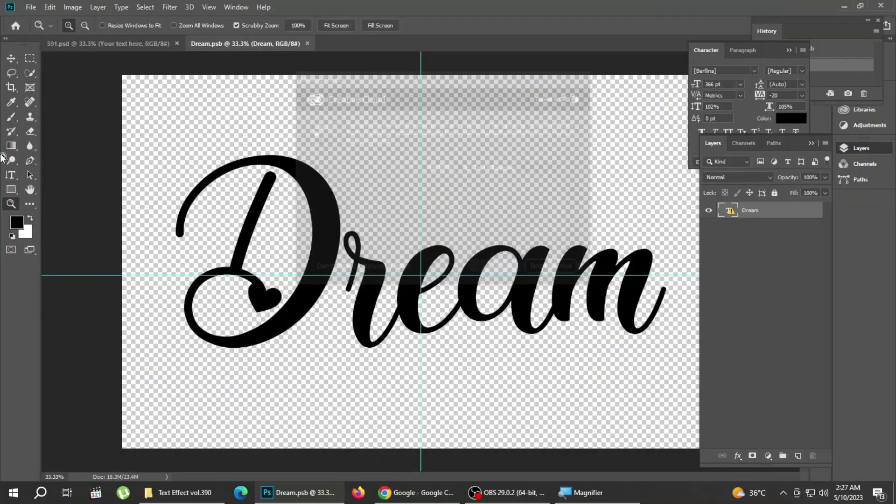
left_click(13, 178)
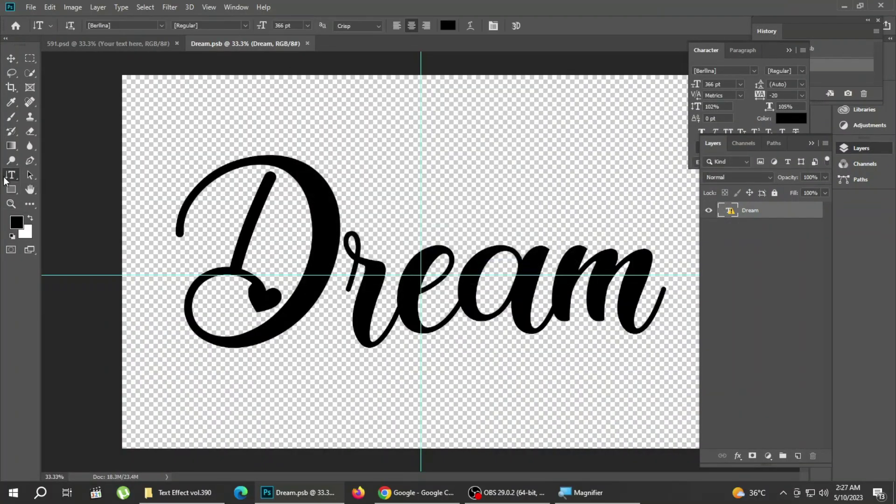
right_click(12, 175)
left_click(47, 174)
left_click(362, 249)
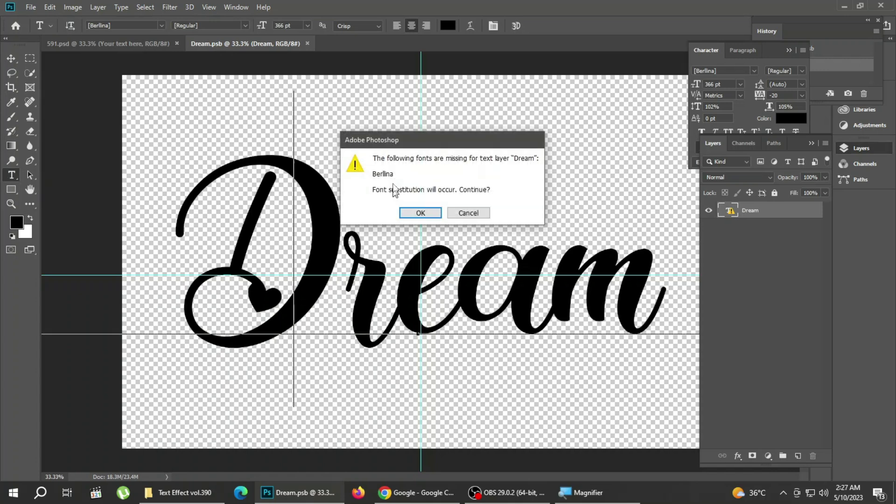
left_click(459, 214)
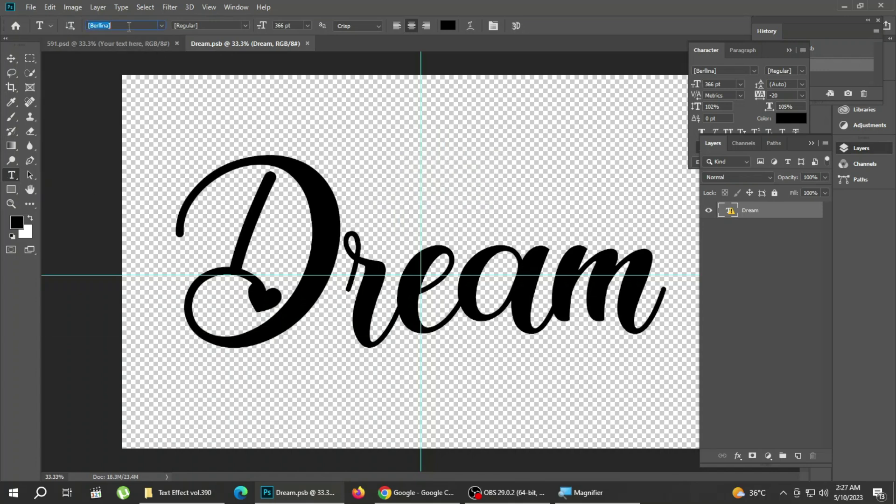
Copy the missing font name Berlina from the options bar and switch to Chrome
right_click(129, 26)
left_click(150, 65)
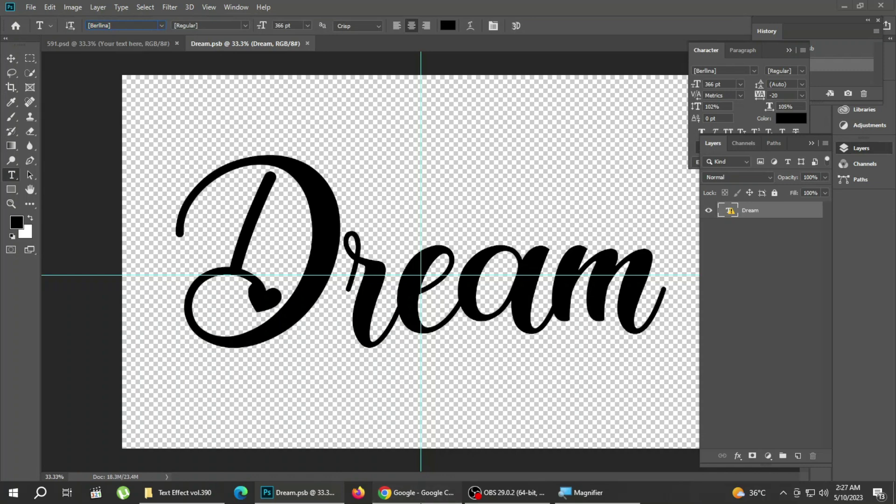
key("alt+Tab")
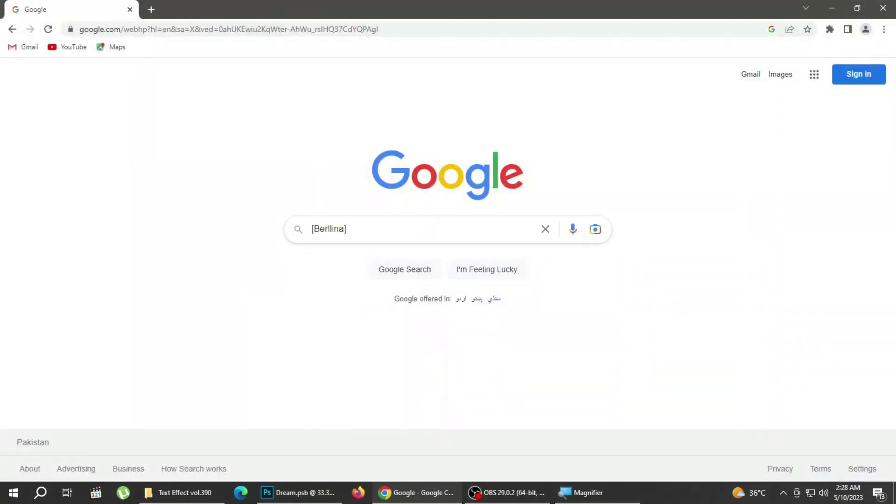
Search for the Berllina font and download it from dafont
type(" font")
key("Return")
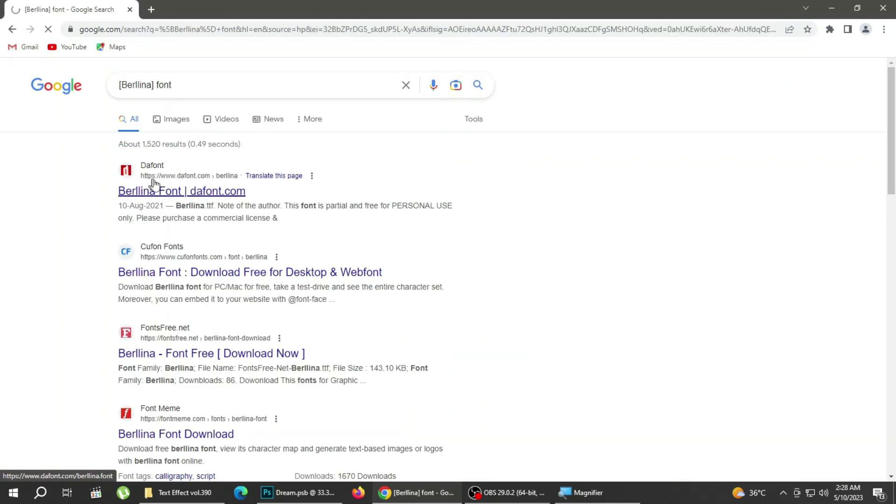
left_click(181, 193)
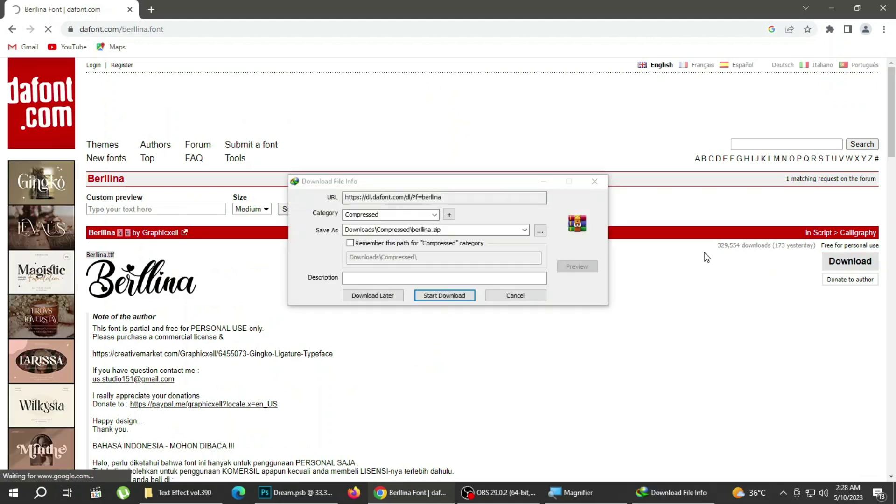
left_click(444, 295)
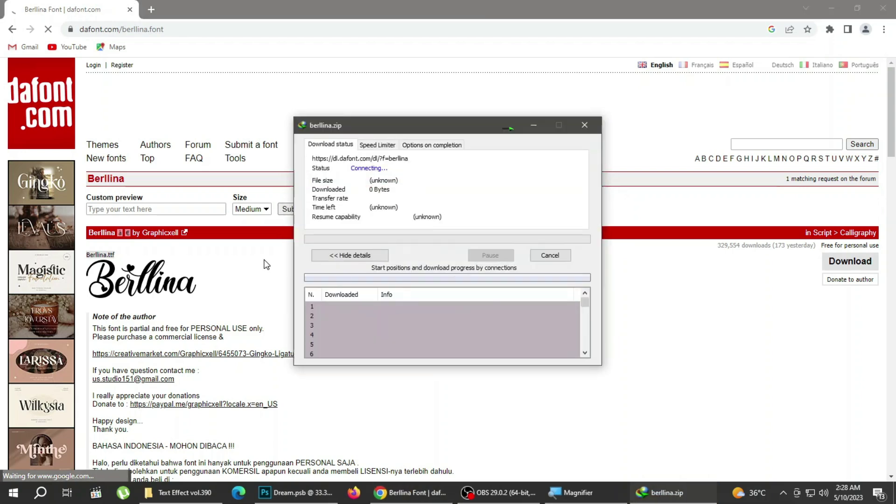
Install Berllina.ttf from the downloaded archive and return to Photoshop
left_click(363, 282)
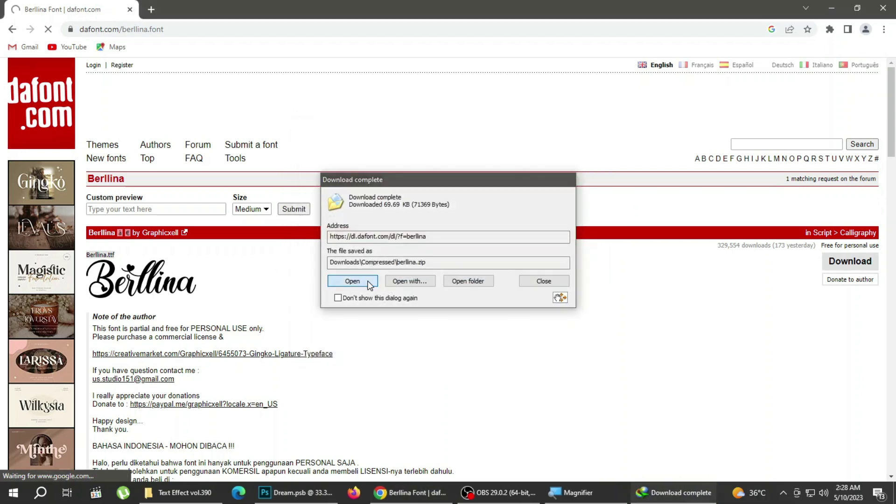
double_click(55, 140)
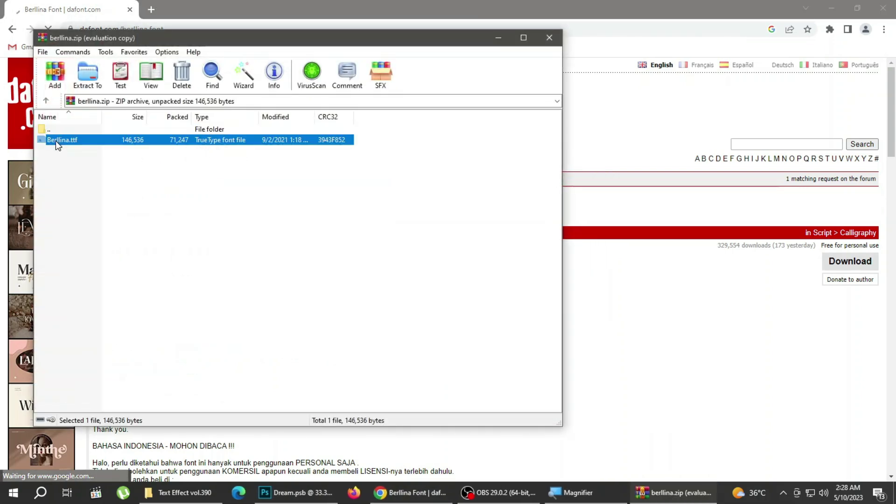
left_click(93, 73)
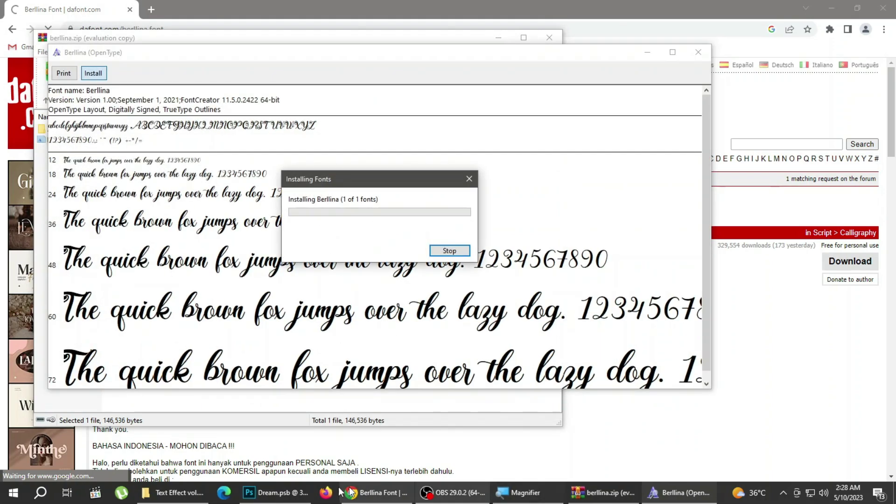
left_click(255, 495)
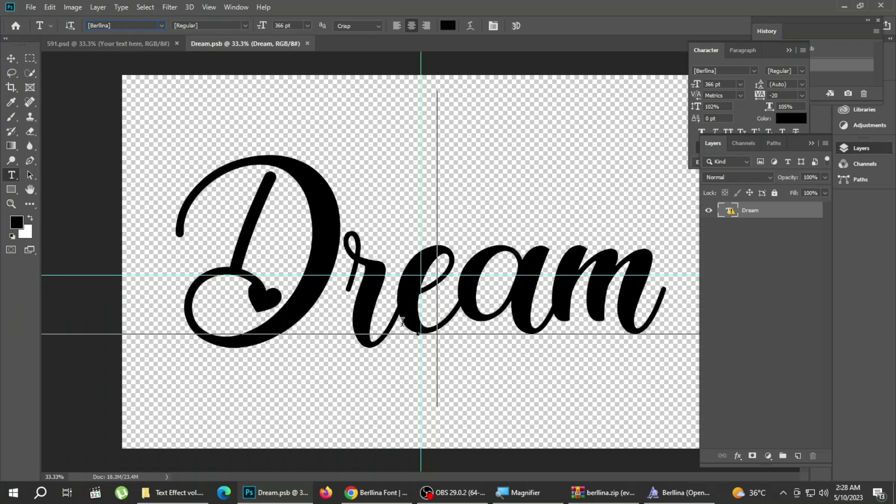
Retype the Dream text as Niazi and save the smart object contents
left_click(402, 321)
left_click(428, 205)
key("ctrl+a")
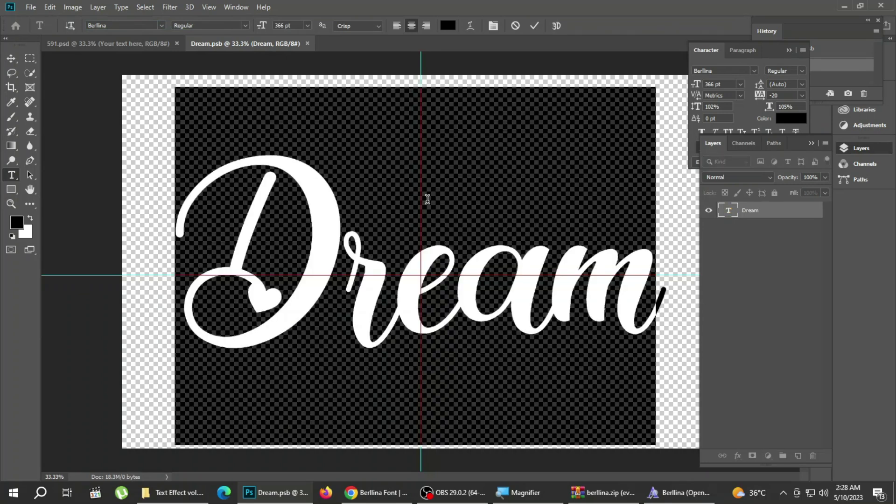
type("N")
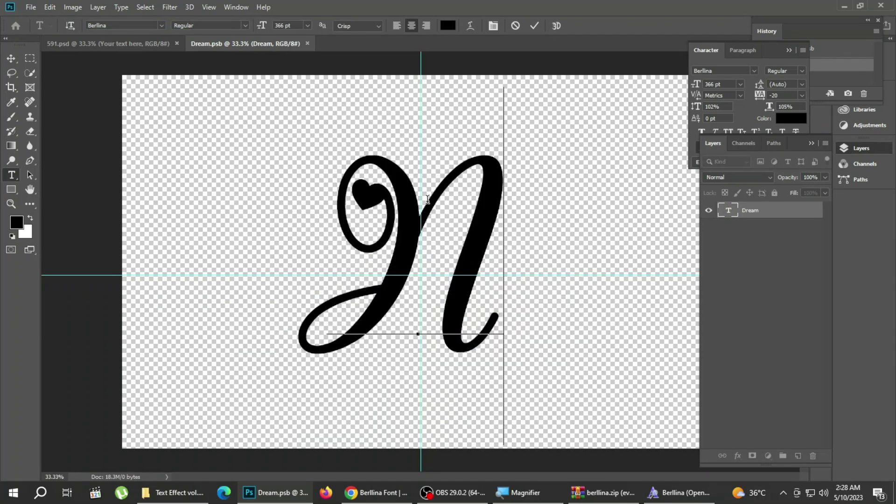
type("iazi")
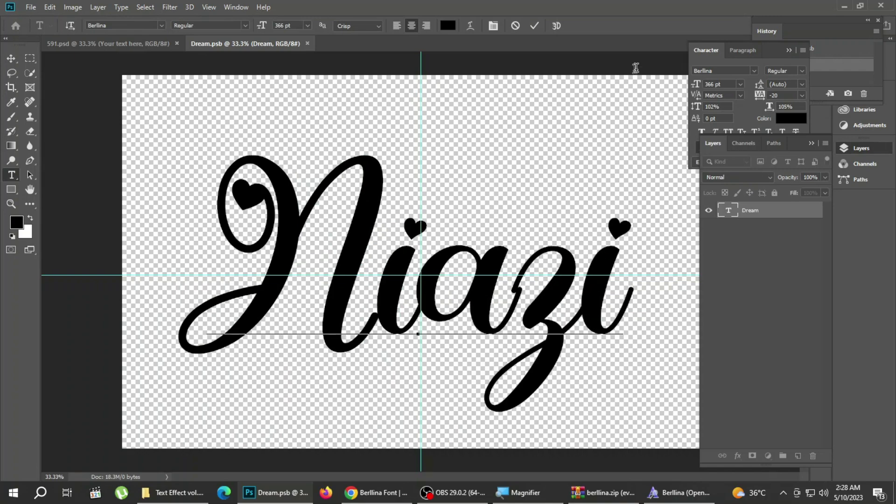
left_click(531, 24)
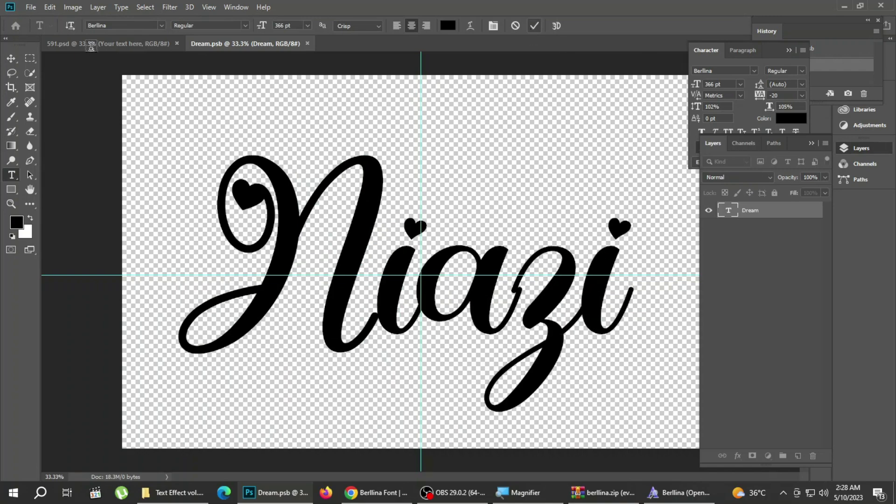
left_click(31, 7)
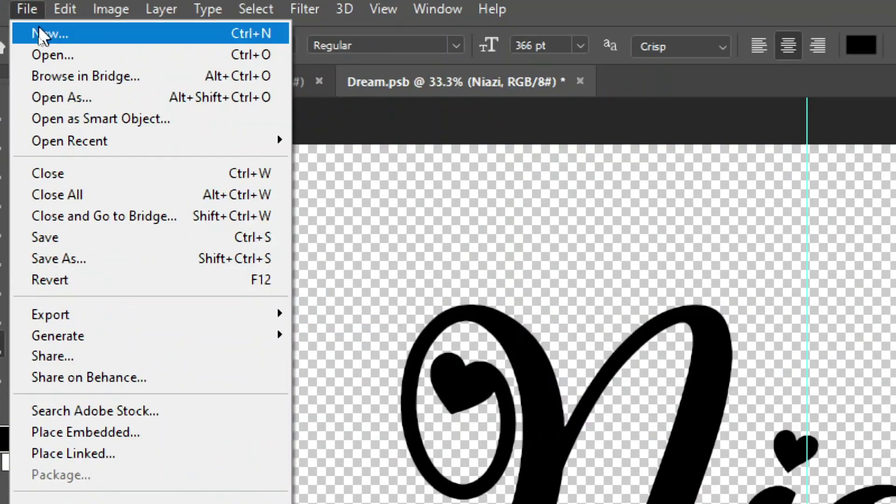
left_click(54, 238)
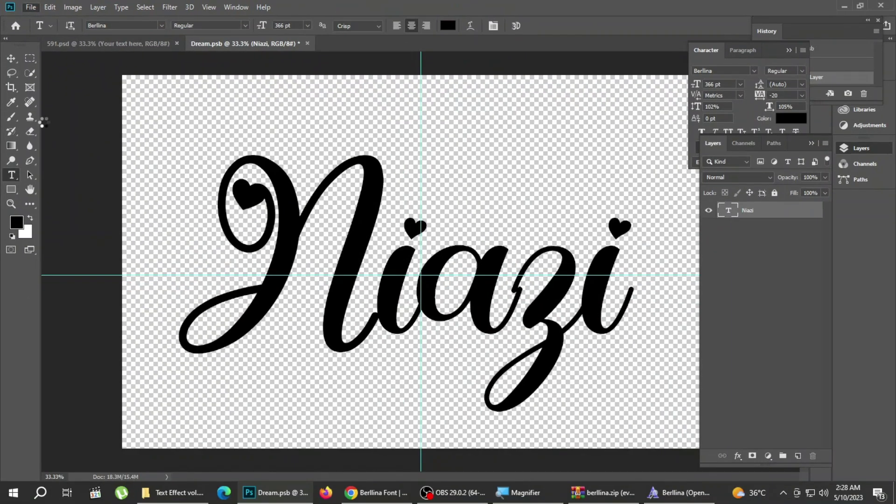
Check Niazi on the 591 template, then close it, saving changes
left_click(148, 43)
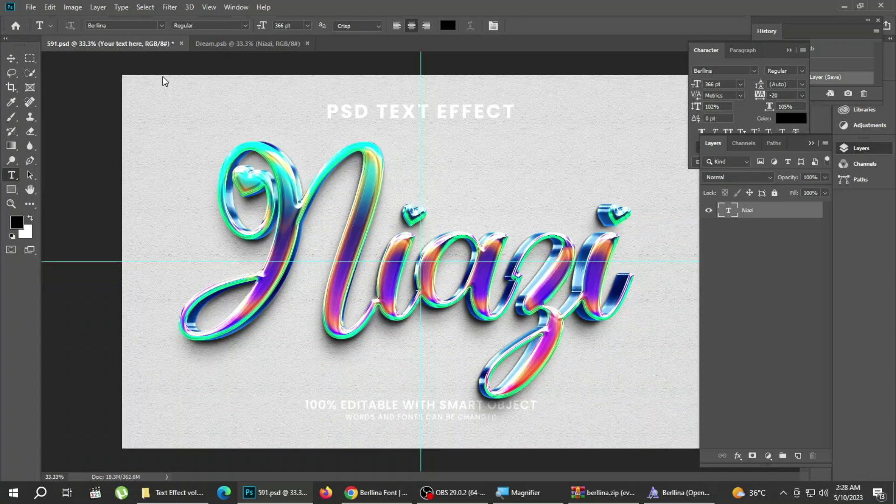
left_click(11, 203)
left_click(406, 250)
right_click(319, 219)
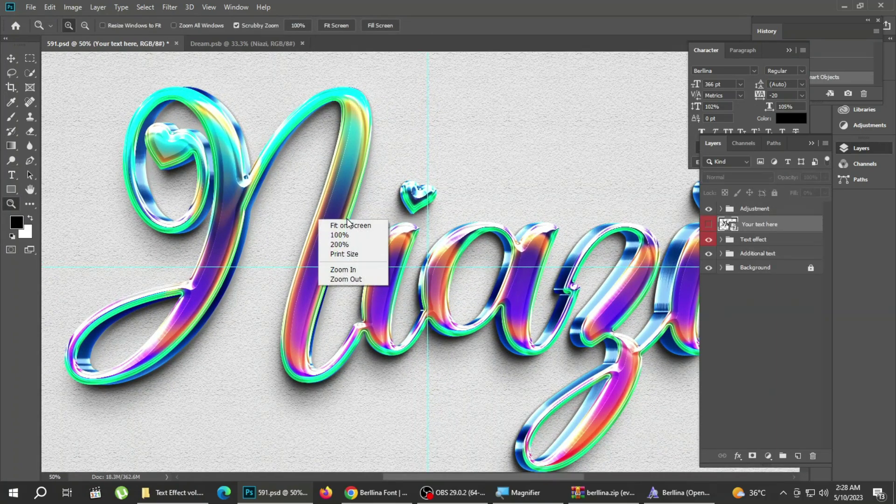
left_click(363, 227)
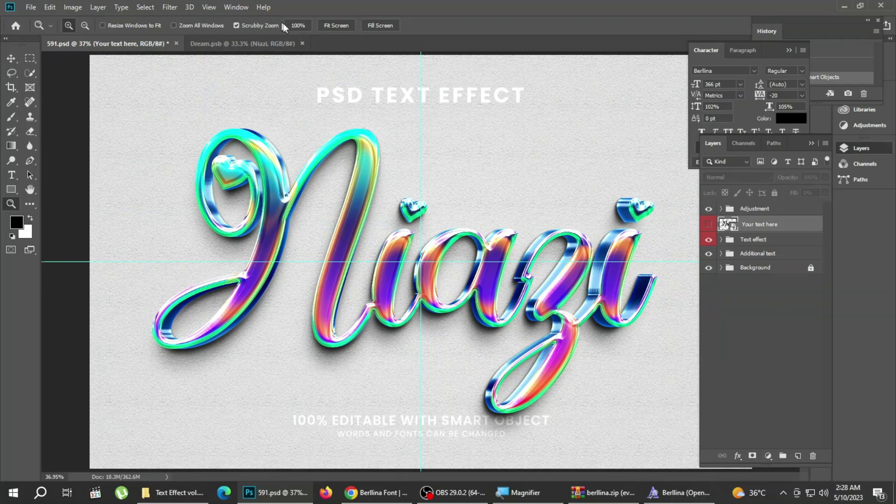
left_click(177, 43)
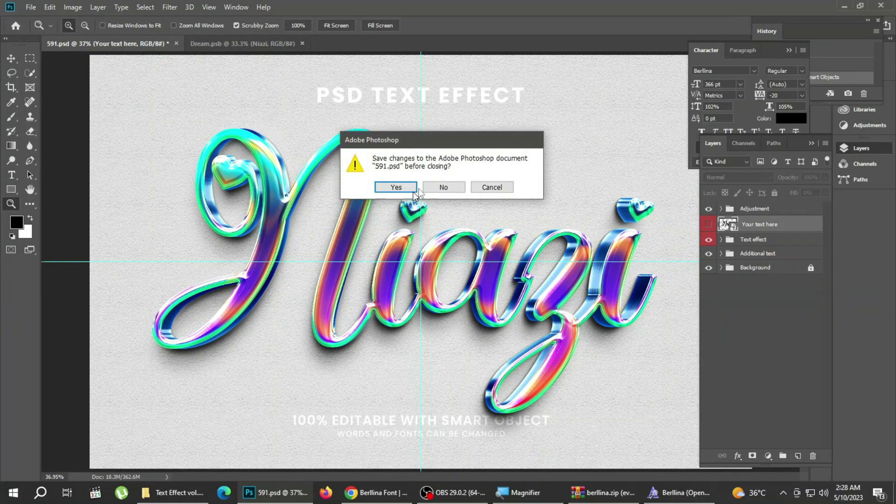
left_click(436, 185)
left_click(179, 492)
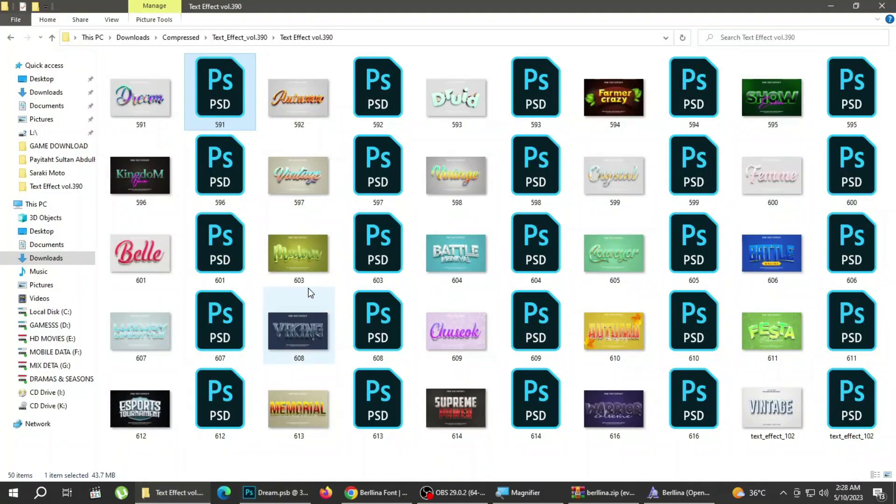
Open 593.psd and its Your text here smart object contents
left_click(472, 113)
double_click(523, 112)
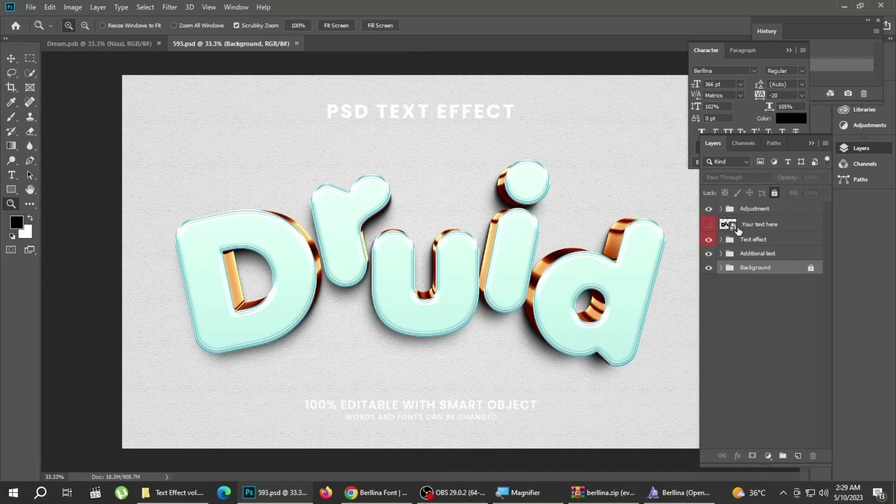
left_click(734, 228)
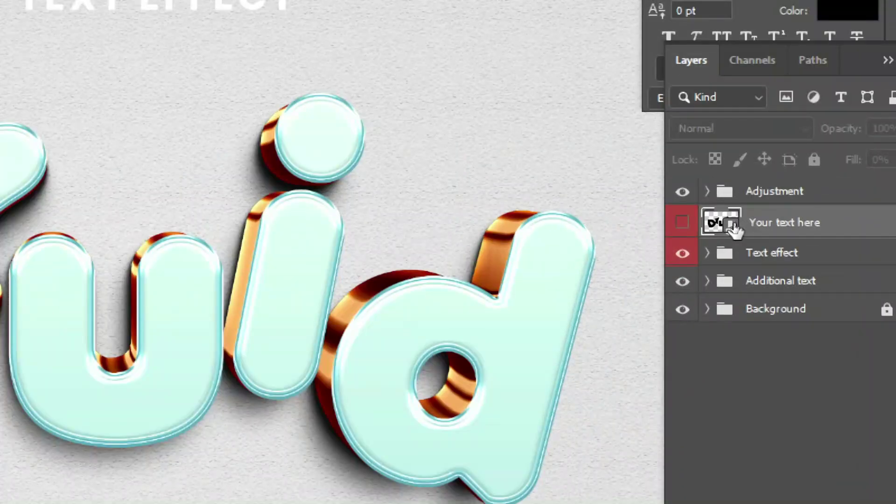
double_click(734, 227)
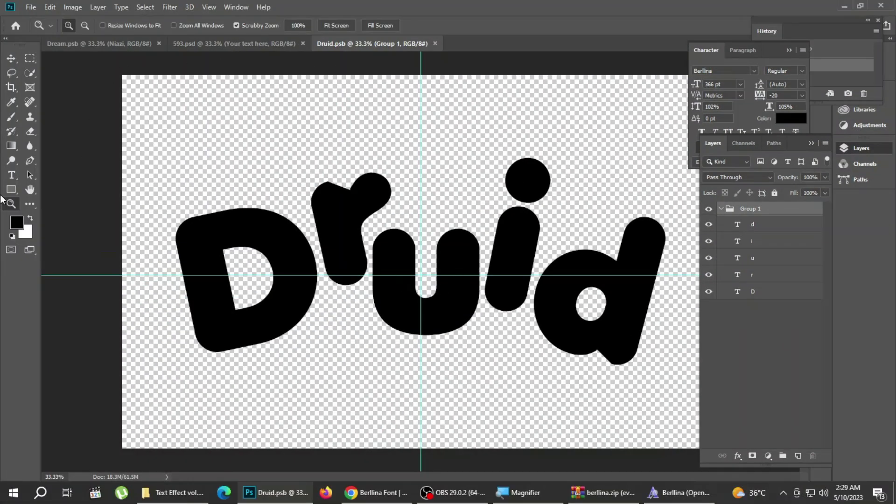
Edit the u letter's text, declining the switch to the 3D workspace
left_click(12, 174)
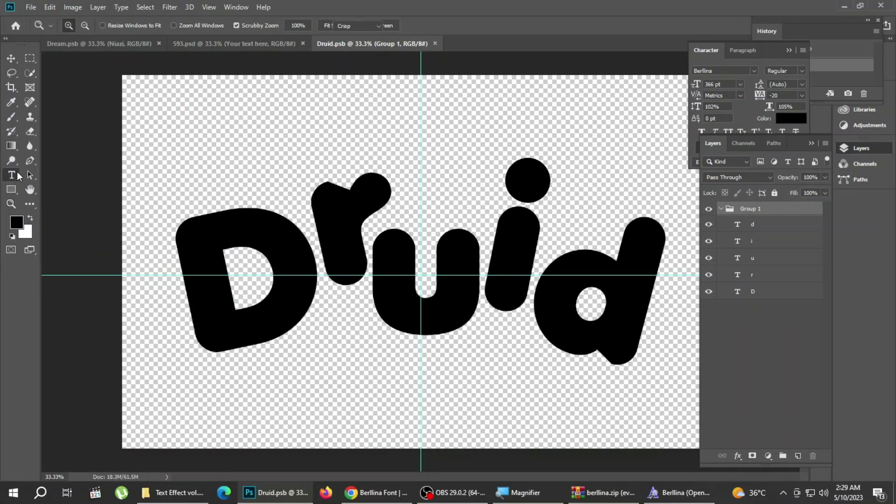
double_click(395, 238)
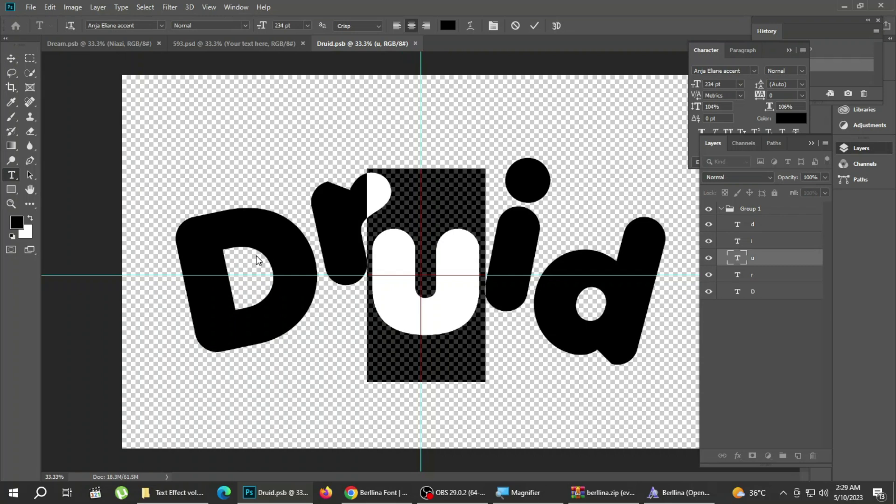
left_click(534, 25)
left_click(518, 24)
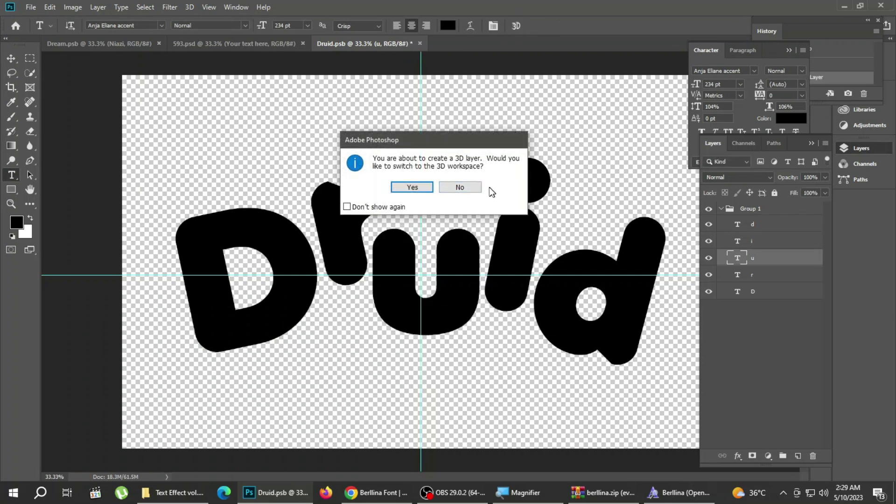
left_click(455, 188)
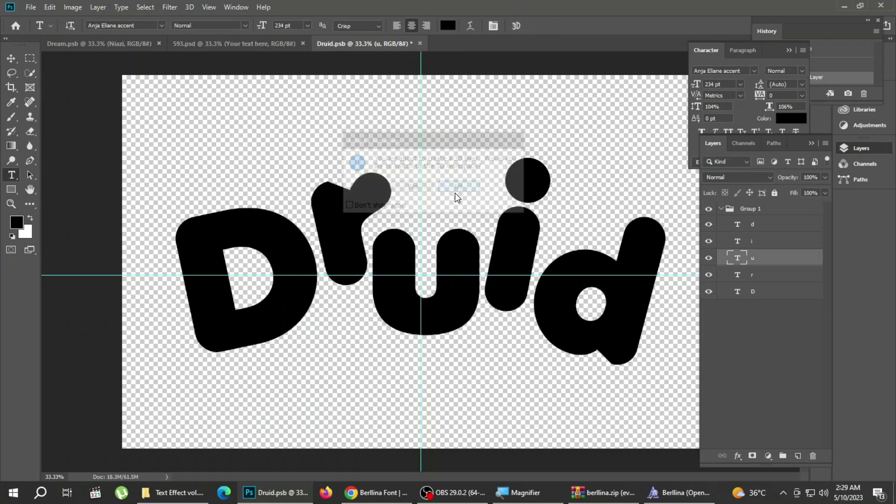
Close Druid.psb without saving and reopen its contents from the Layers panel
left_click(420, 43)
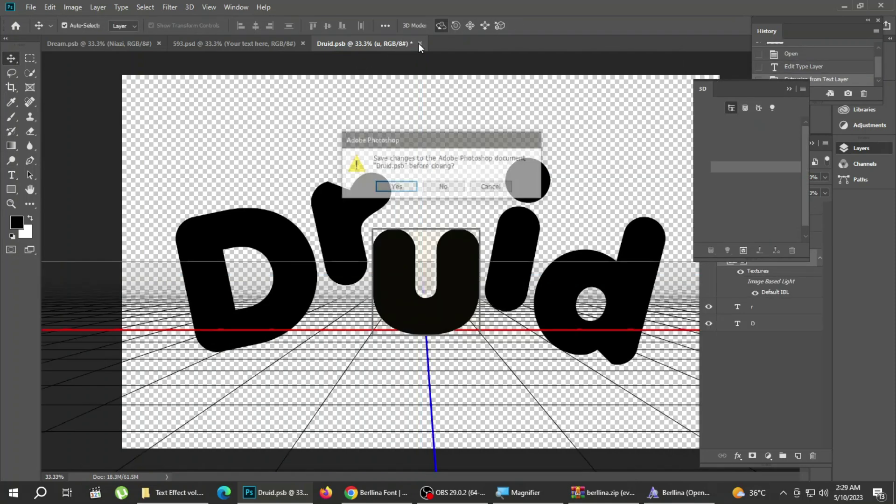
left_click(443, 187)
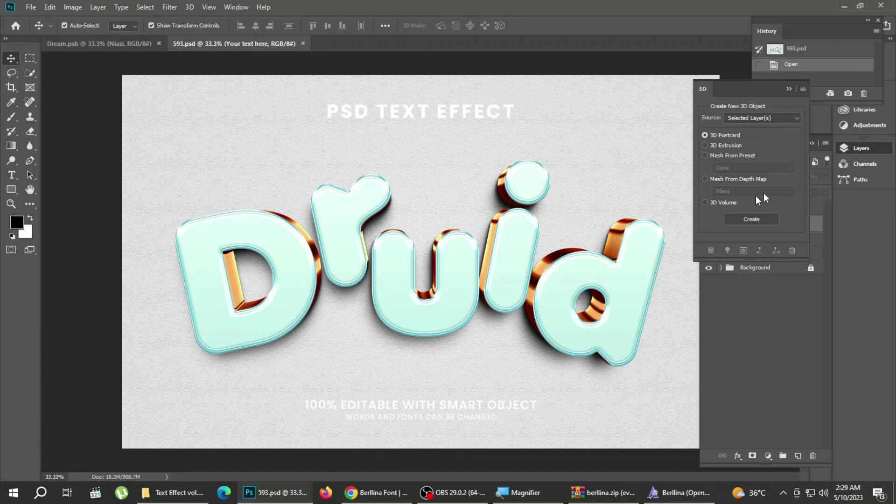
left_click(845, 150)
left_click(854, 147)
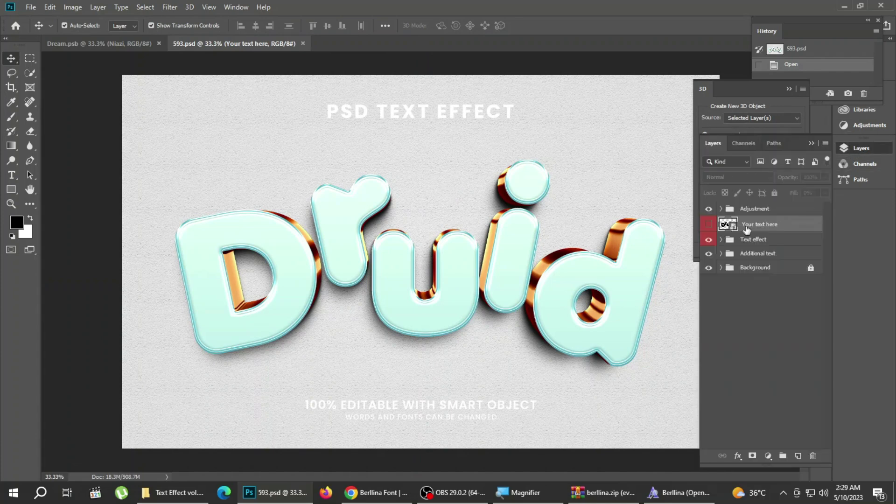
double_click(731, 226)
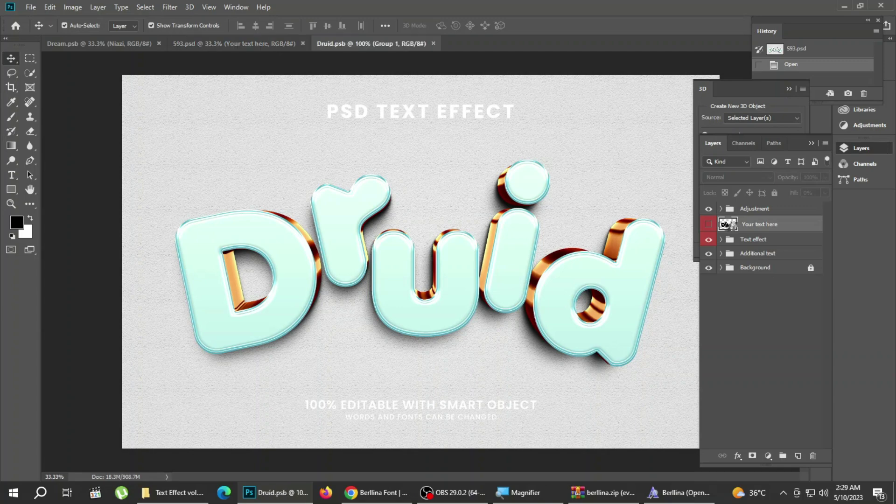
Retype the Druid letter D as A and r as Z
left_click(12, 176)
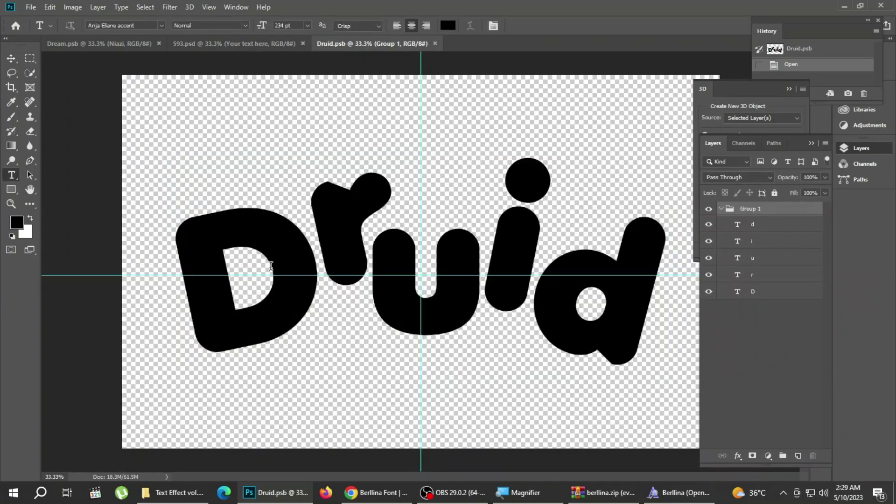
left_click(272, 272)
key("ctrl+a")
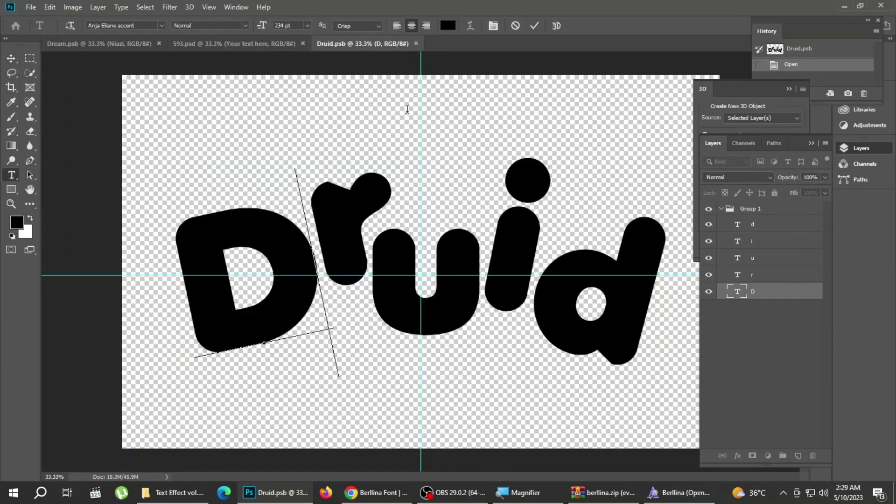
type("A")
left_click(340, 230)
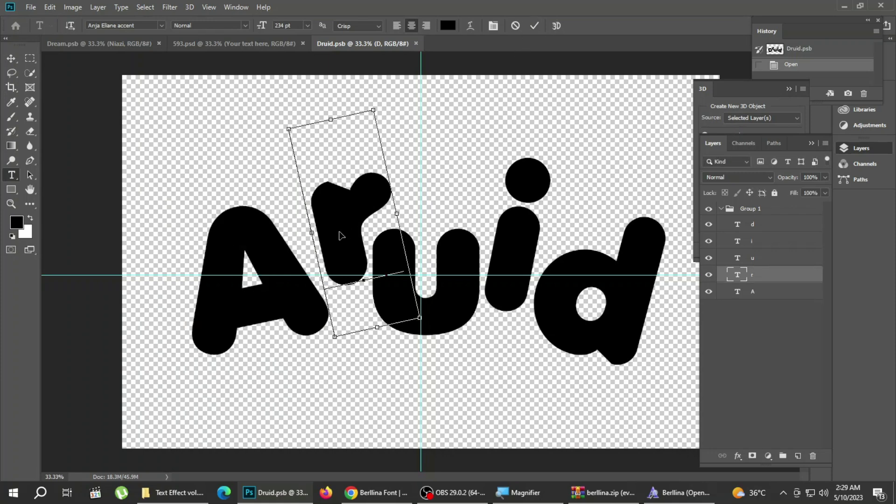
key("ctrl+a")
type("Z")
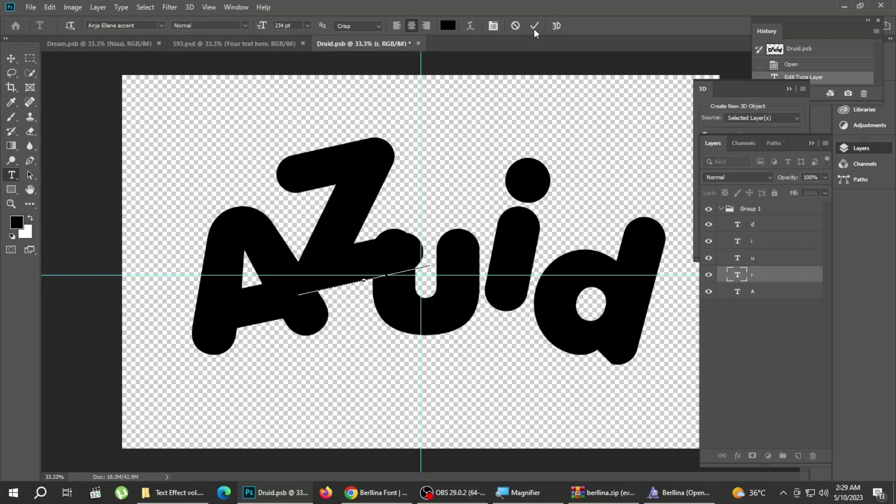
key("ctrl+a")
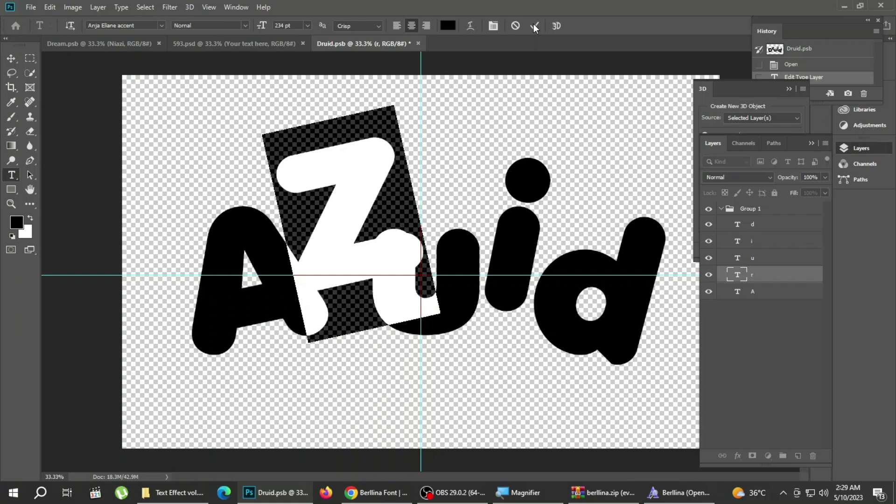
left_click(535, 27)
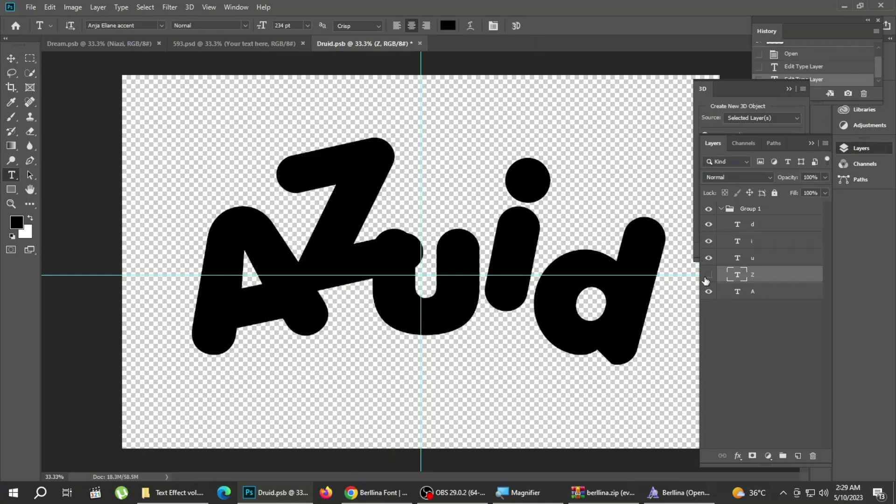
Hide the u, i and d letter layers and start a new text layer
left_click_drag(705, 281, 707, 214)
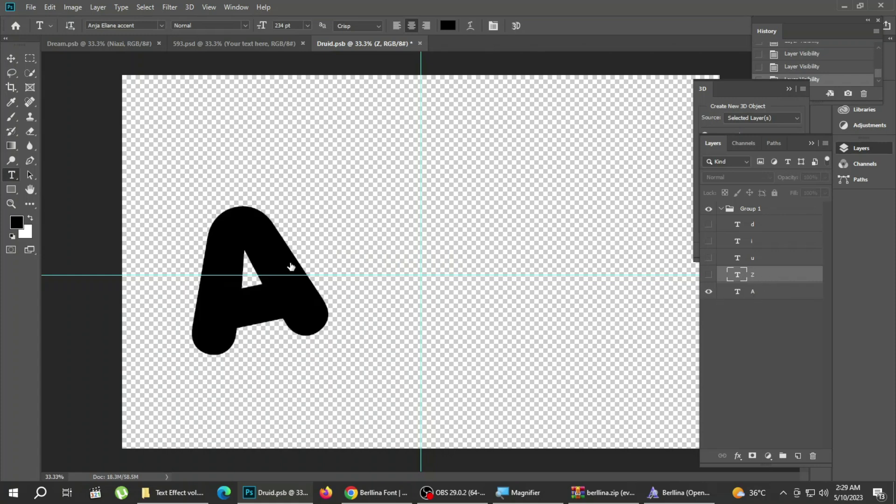
key("alt+bracketleft")
left_click(299, 259)
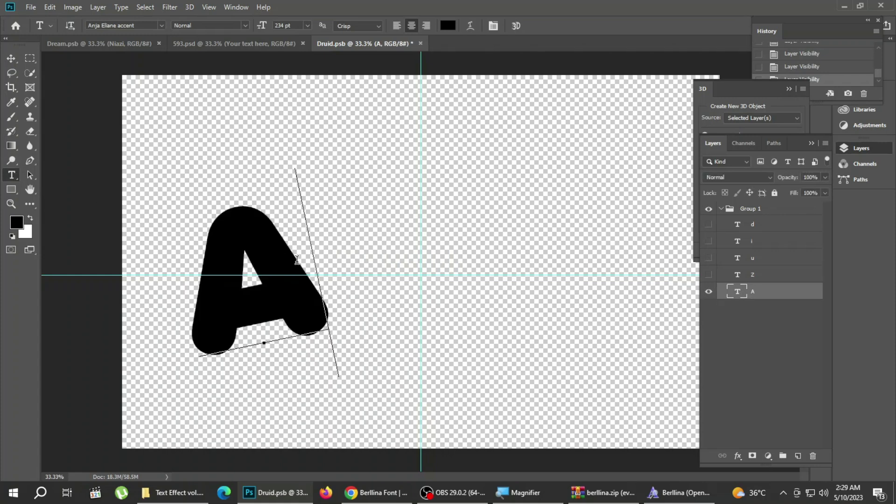
left_click(515, 25)
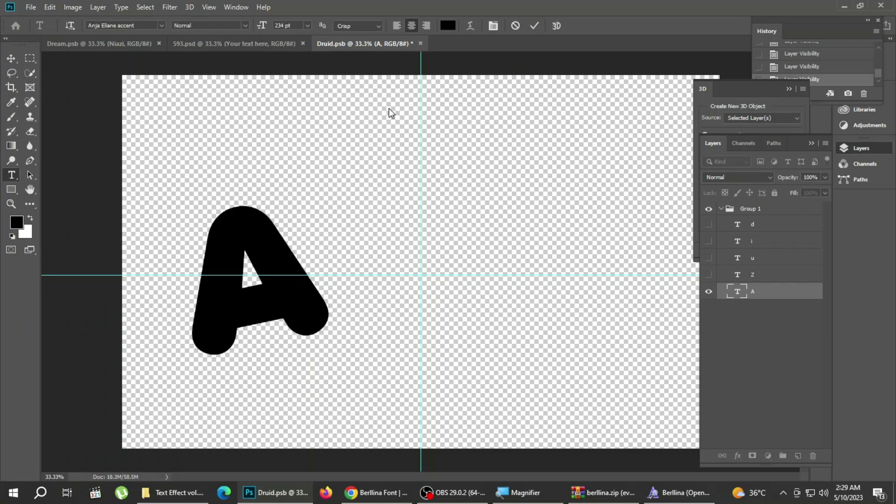
left_click(382, 140)
Type AZHAR in the new text layer, move it lower, and hide the old A layer
left_click_drag(393, 122, 430, 254)
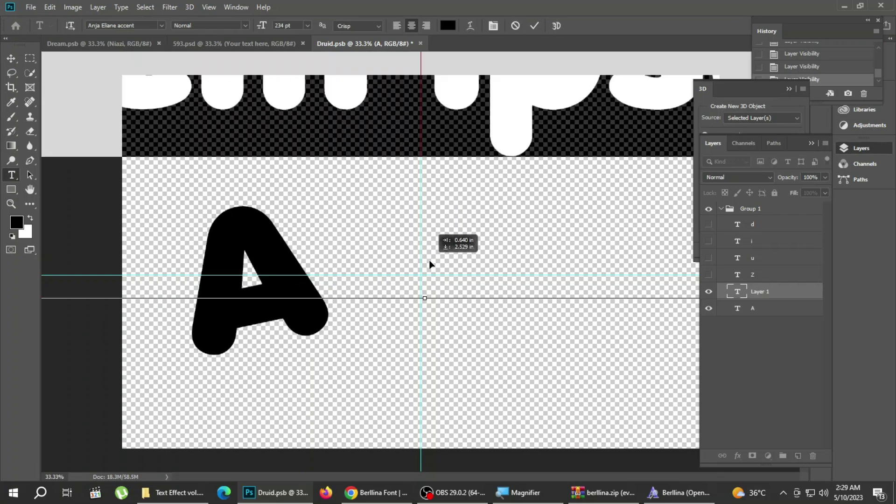
type("AZHAR")
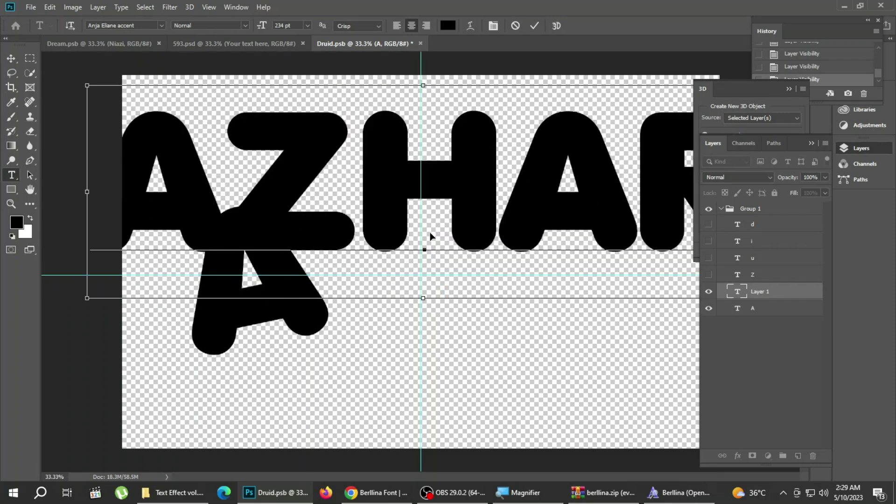
key("ctrl+a")
left_click_drag(262, 25, 205, 42)
left_click_drag(394, 243, 397, 280)
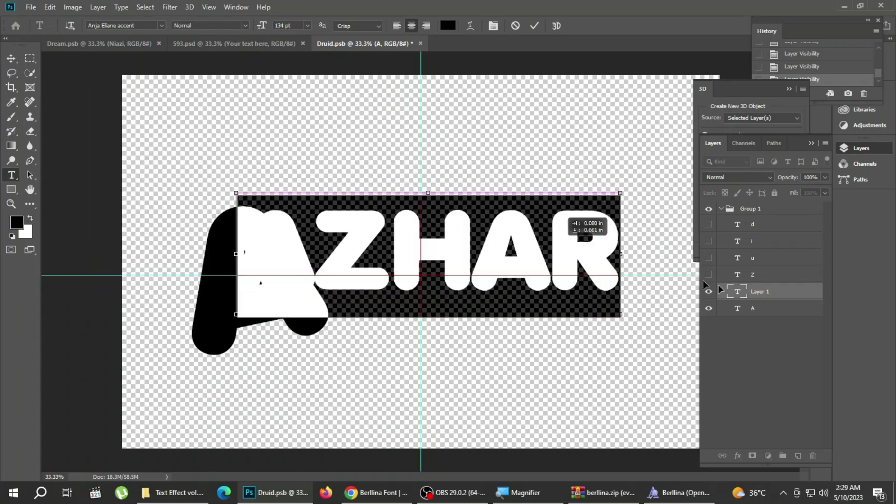
left_click(708, 308)
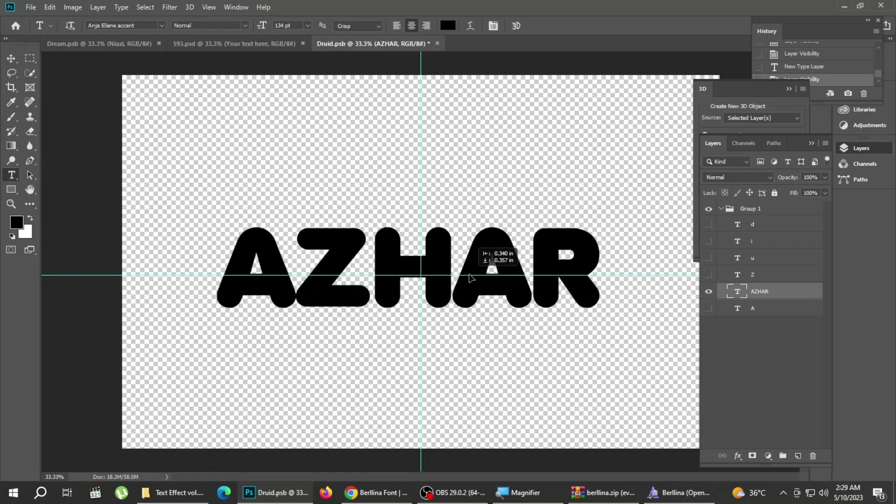
Enlarge AZHAR with the transform handles and centre it on the canvas
left_click_drag(482, 263, 472, 280)
left_click(304, 261)
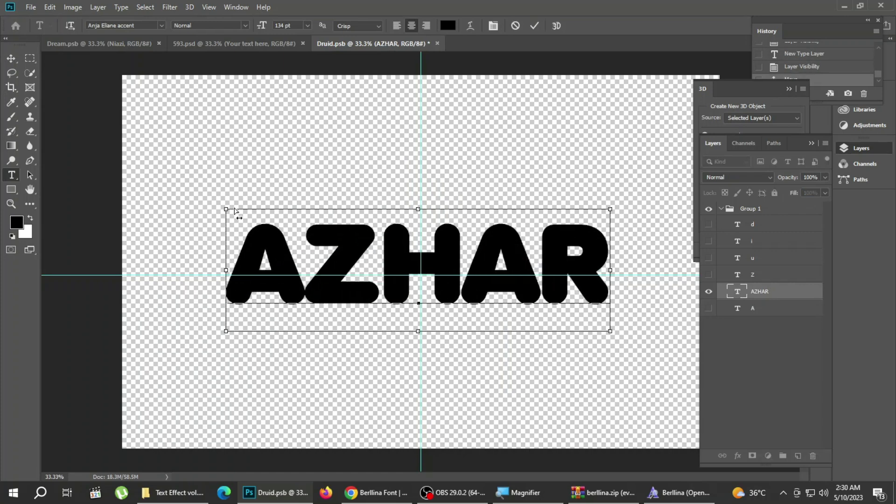
left_click_drag(222, 205, 171, 187)
left_click_drag(347, 249, 381, 263)
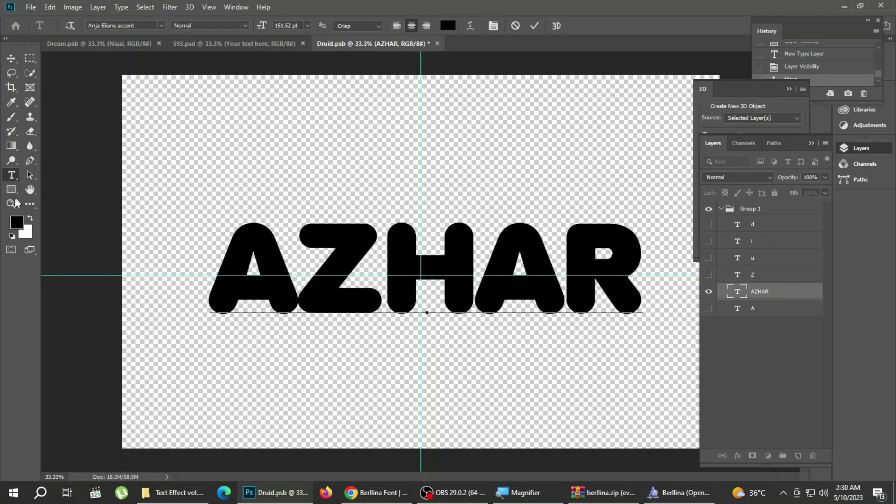
left_click(12, 204)
left_click(31, 7)
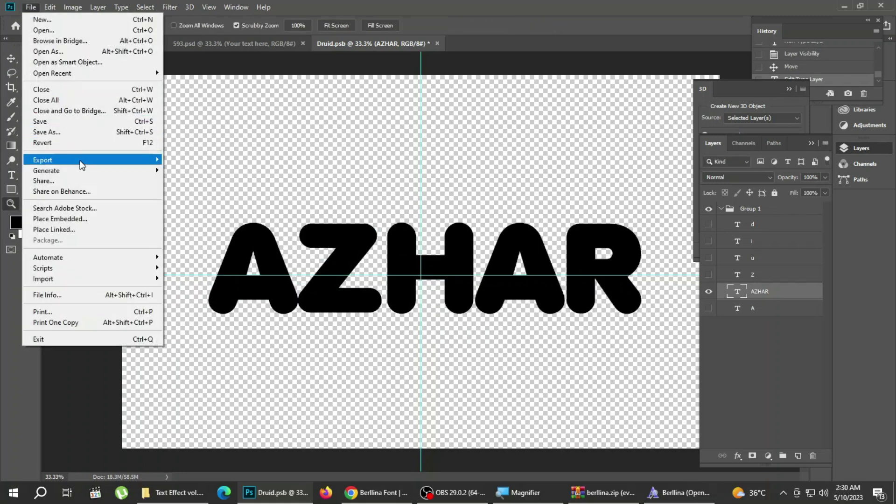
Save the AZHAR contents, review them on 593.psd, then close it without saving
left_click(67, 124)
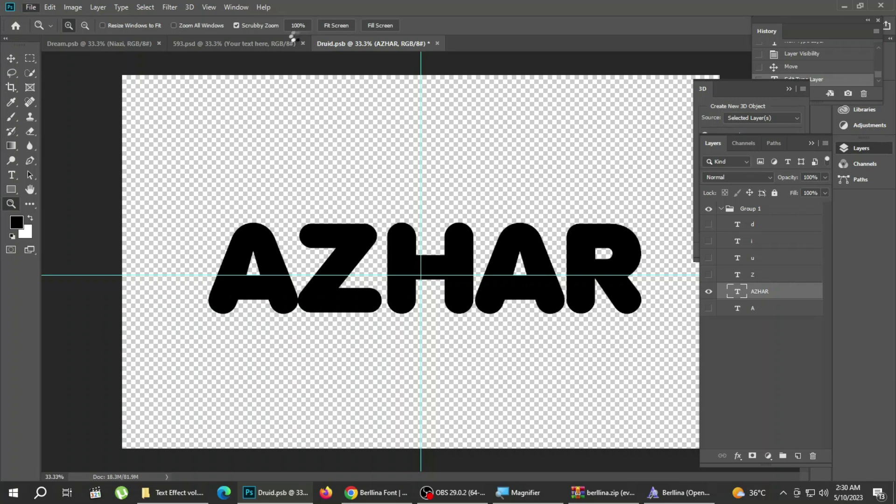
left_click(260, 44)
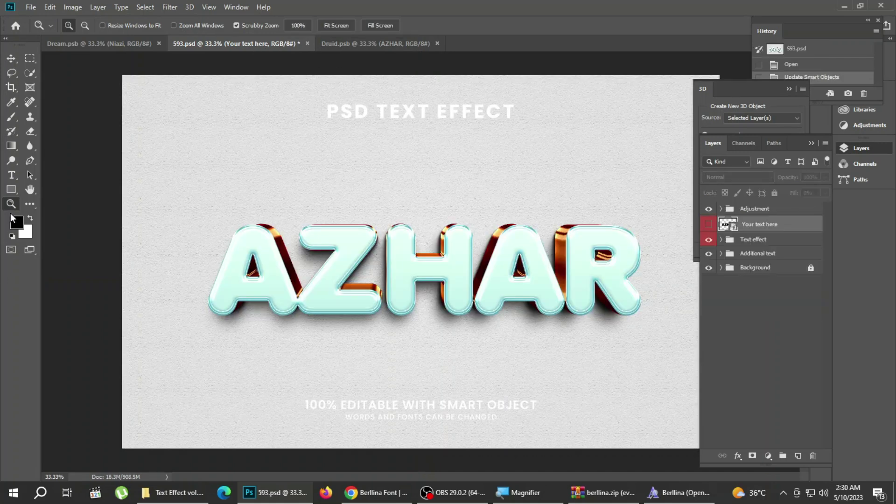
left_click(457, 275)
right_click(438, 257)
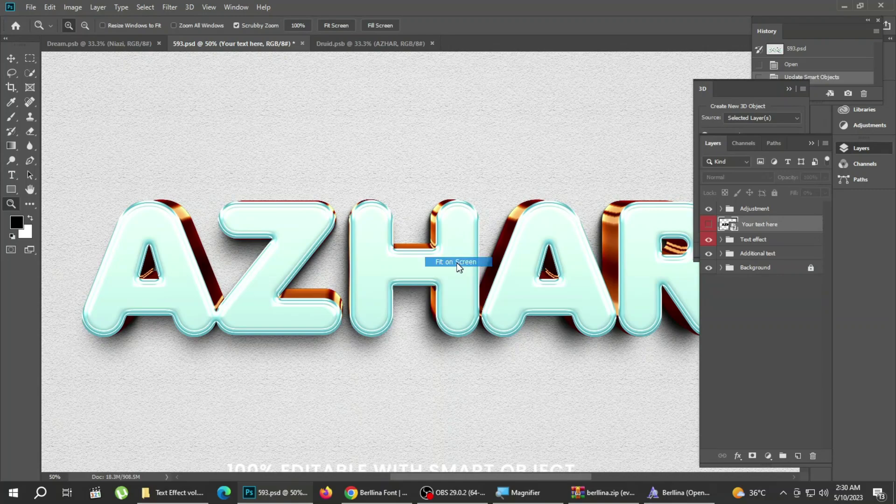
left_click(460, 262)
left_click(302, 44)
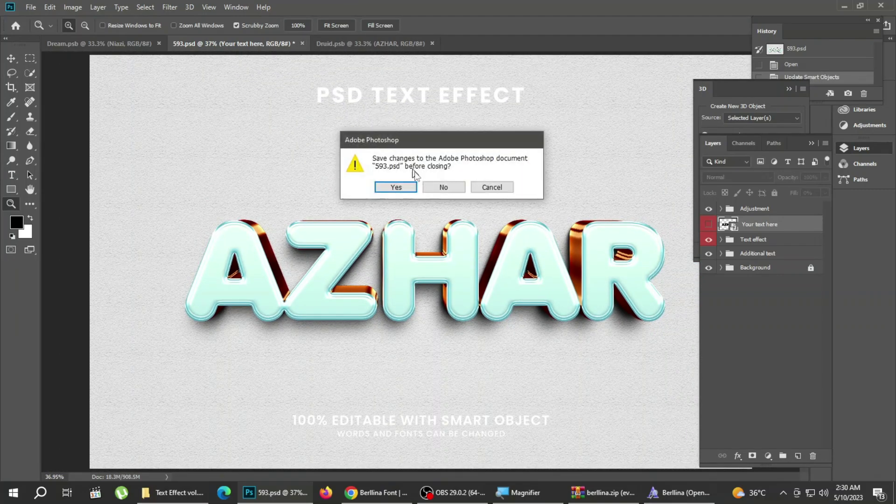
left_click(439, 189)
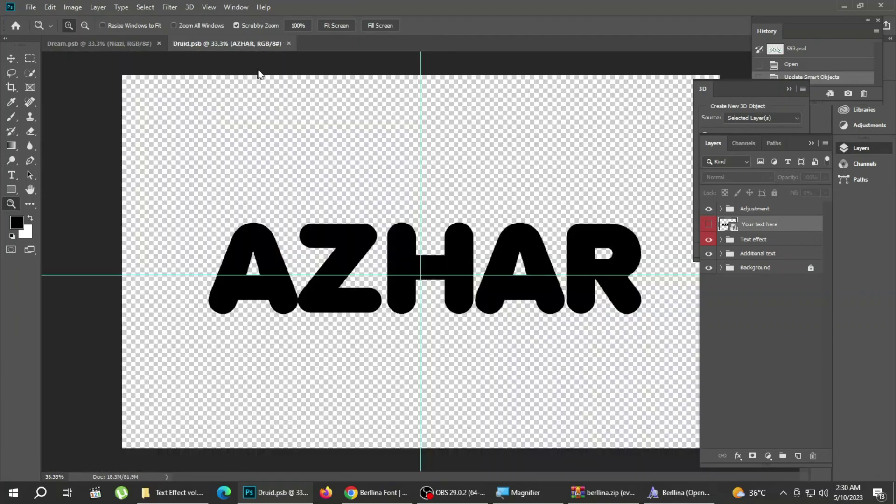
Close Druid.psb, open 595.psd and its text smart object, dismissing the font notice
left_click(289, 43)
left_click(173, 492)
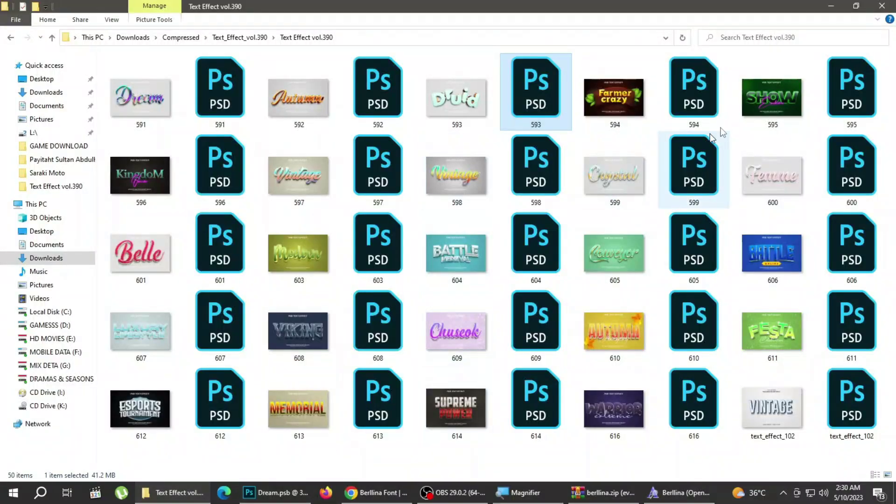
double_click(833, 93)
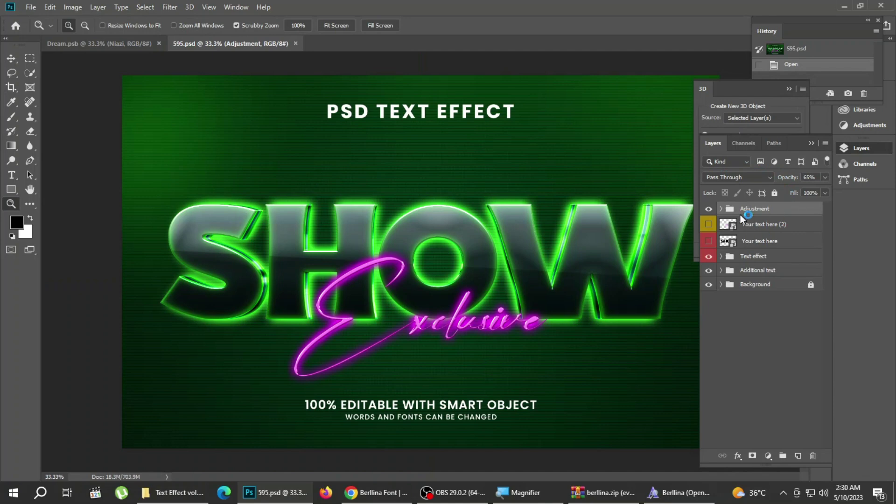
double_click(728, 241)
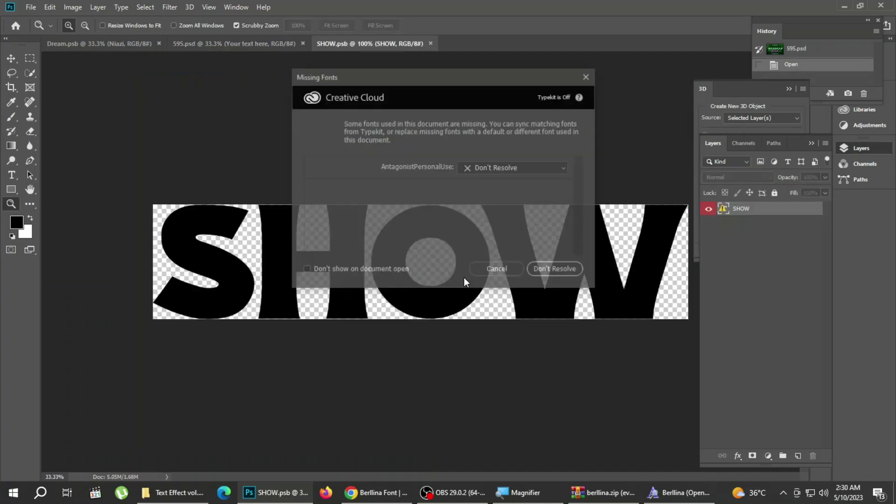
left_click(488, 267)
Copy the missing font name AntagonistPersonalUse from the SHOW text and switch to the browser
left_click(12, 175)
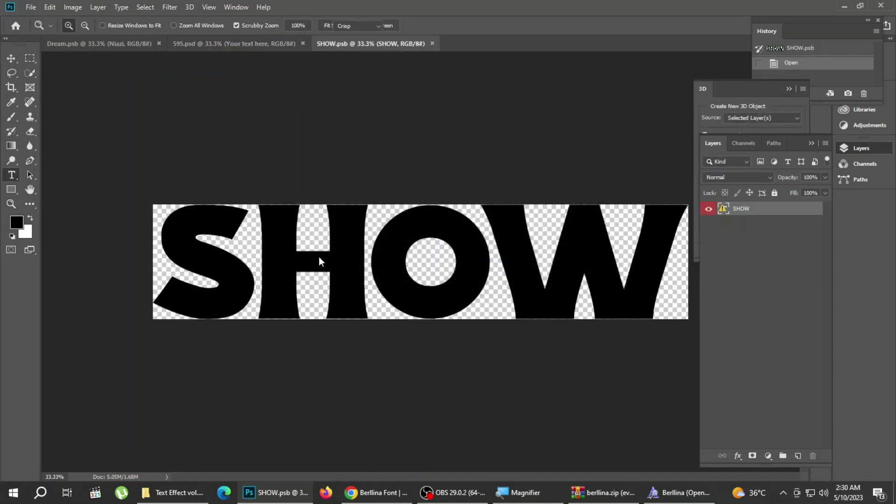
left_click(407, 263)
left_click(464, 212)
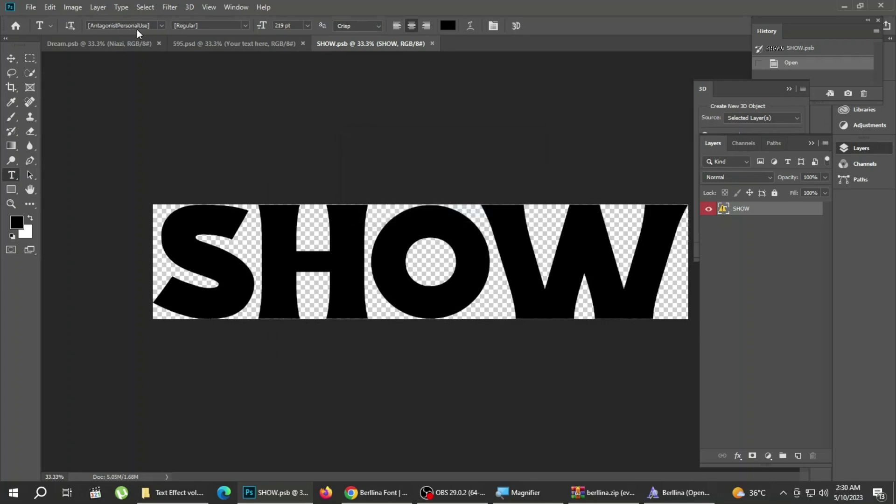
left_click(136, 27)
right_click(136, 28)
left_click(153, 62)
left_click(376, 492)
Search the pasted Antagonist font name and download it from dafont
left_click(13, 29)
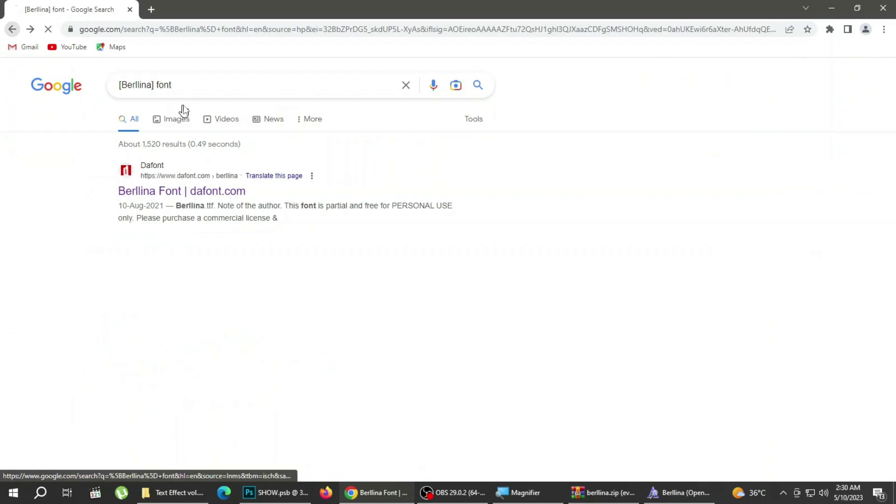
left_click_drag(154, 84, 91, 101)
key("ctrl+v")
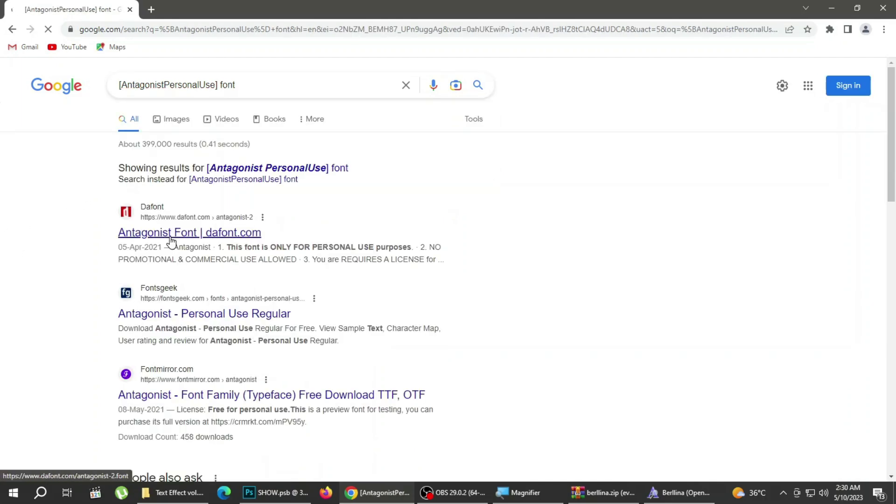
left_click(171, 241)
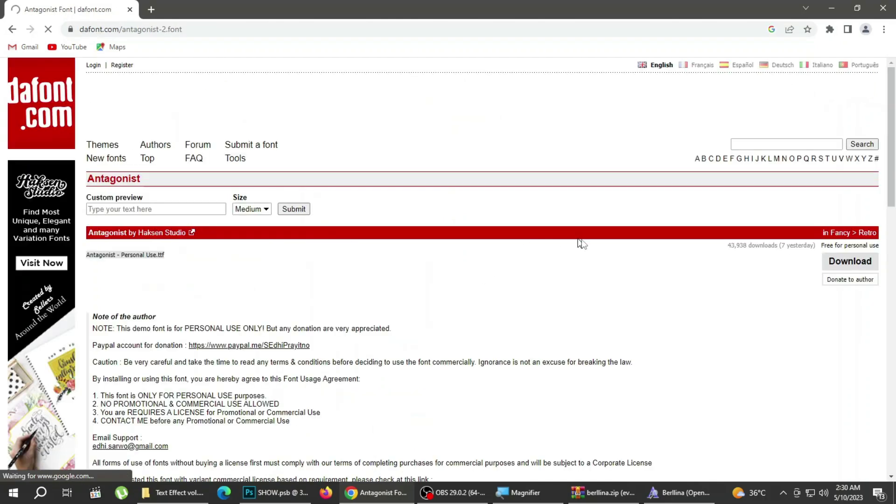
left_click(836, 261)
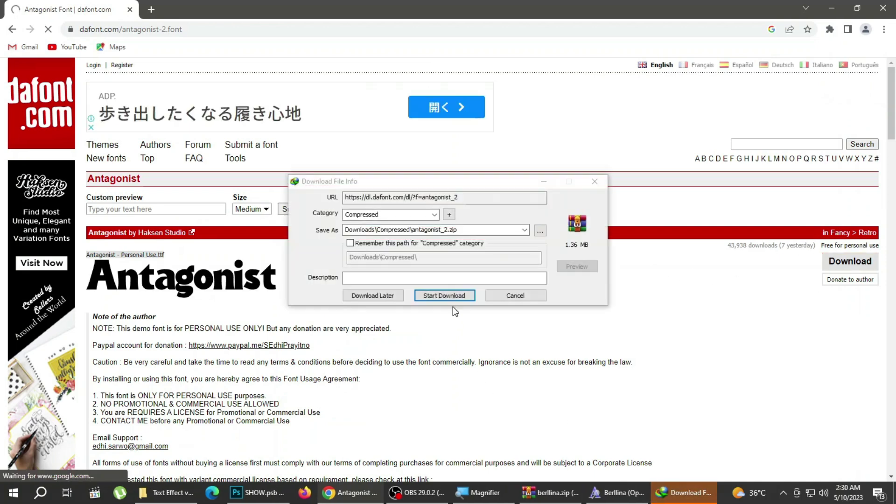
left_click(443, 295)
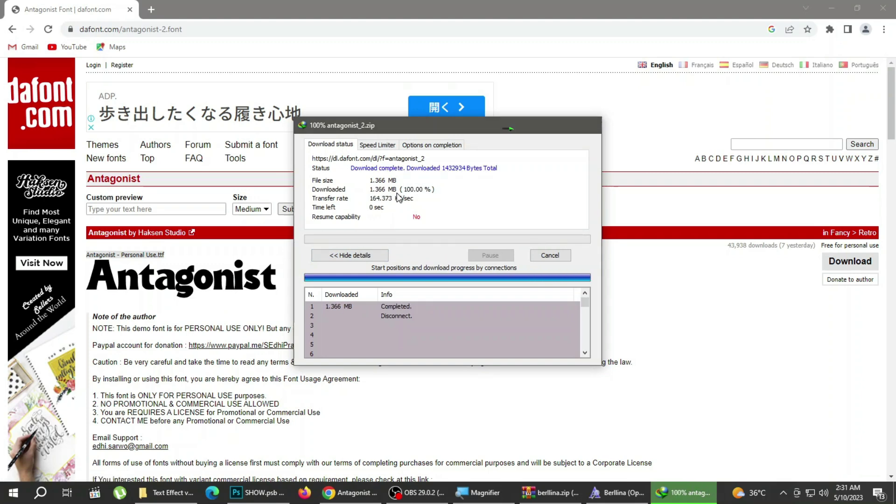
Install the Antagonist font from the archive and return to the SHOW document
left_click(347, 282)
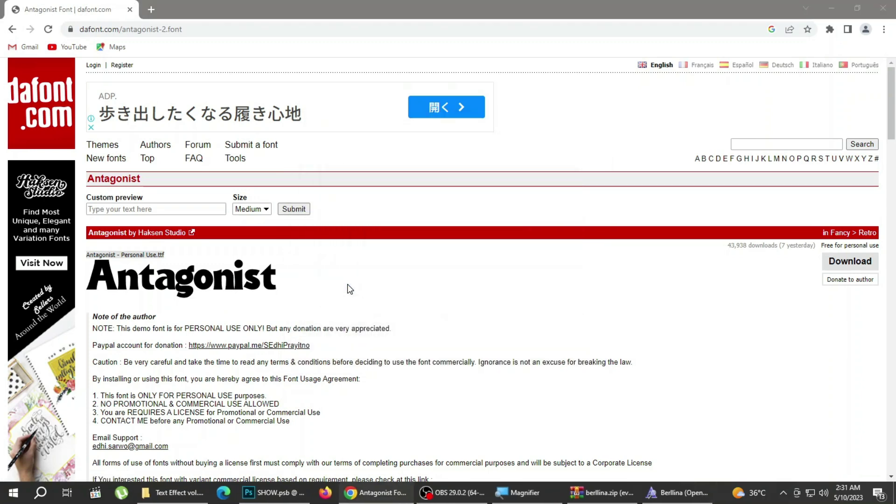
double_click(75, 140)
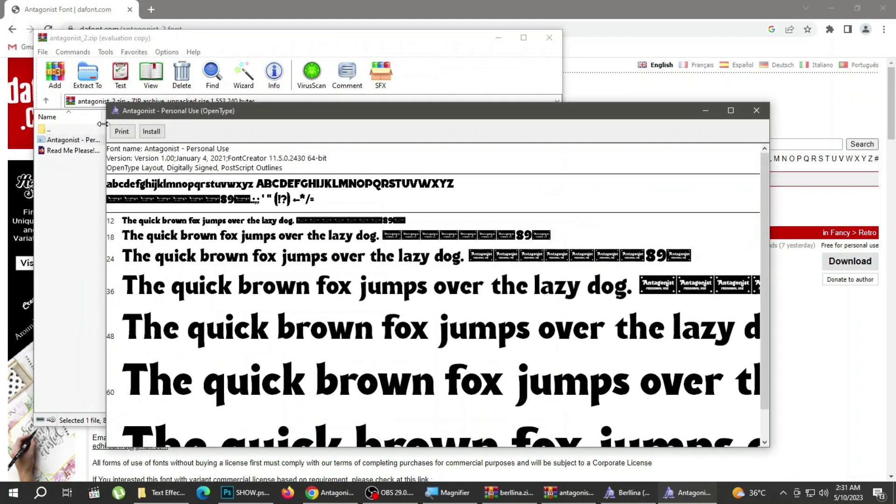
left_click(151, 131)
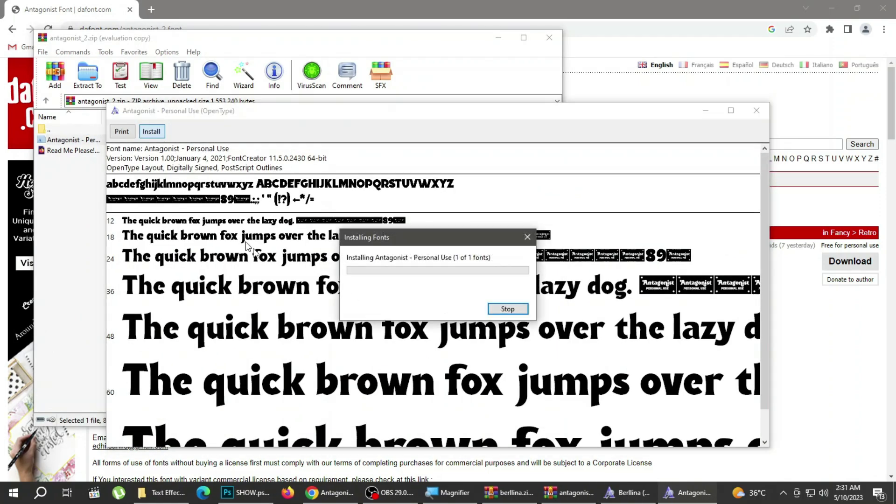
left_click(247, 492)
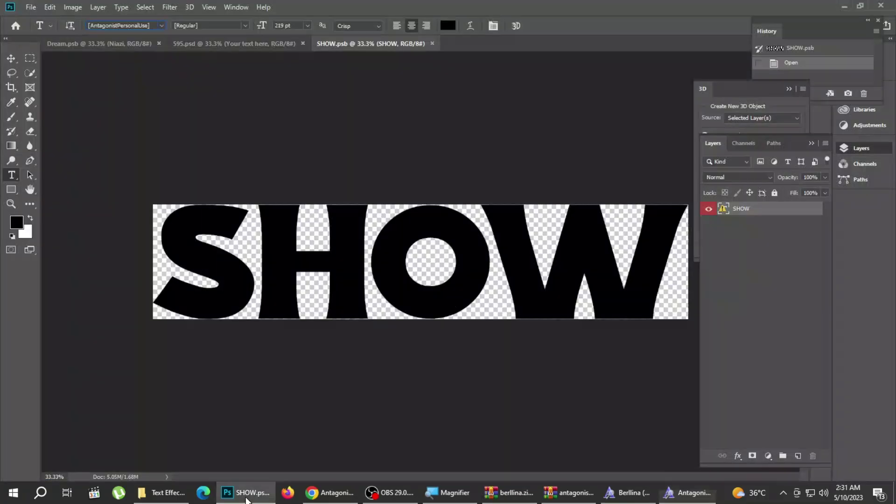
Retype SHOW as MAYA, save the contents, and return to the 595.psd template
left_click(386, 256)
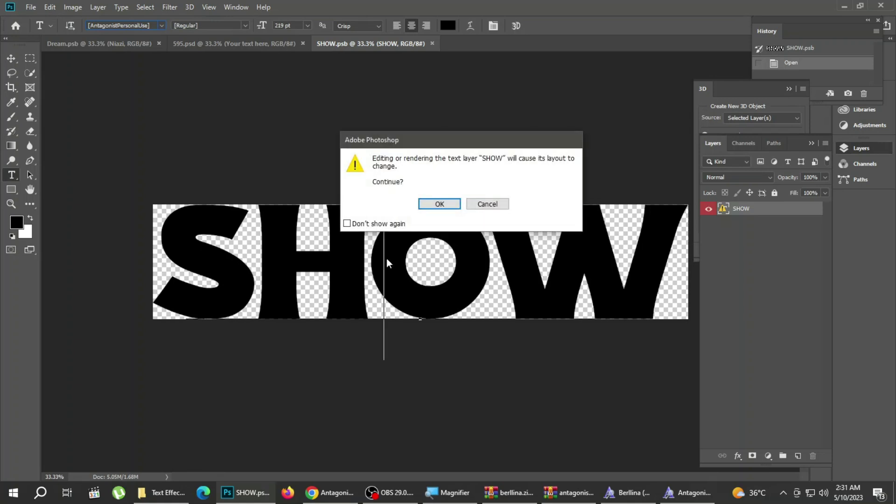
left_click(426, 202)
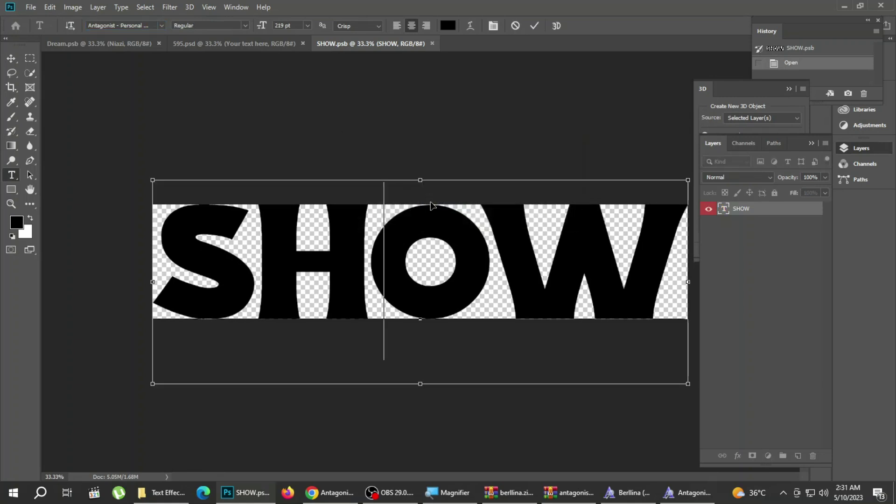
key("ctrl+a")
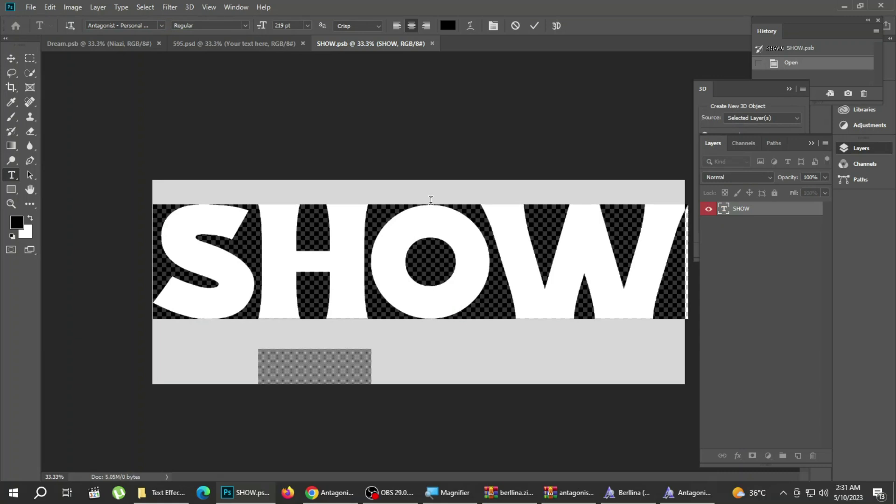
type("MAYA")
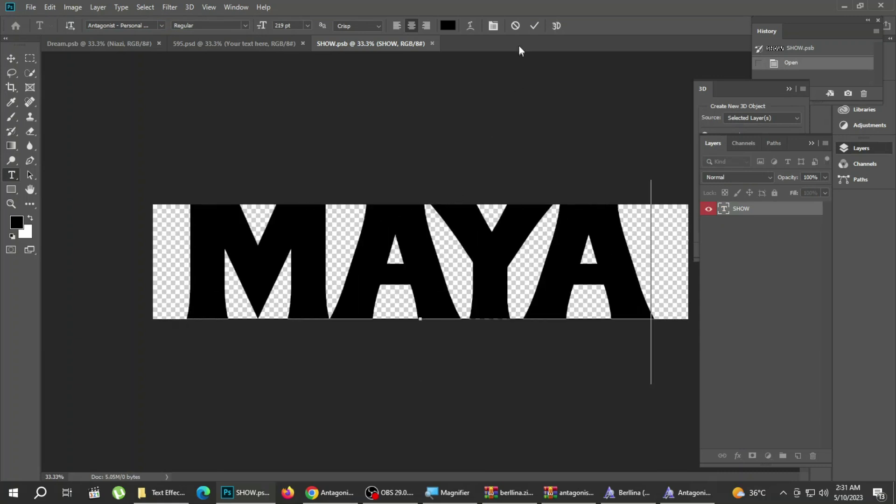
left_click(534, 25)
left_click(30, 7)
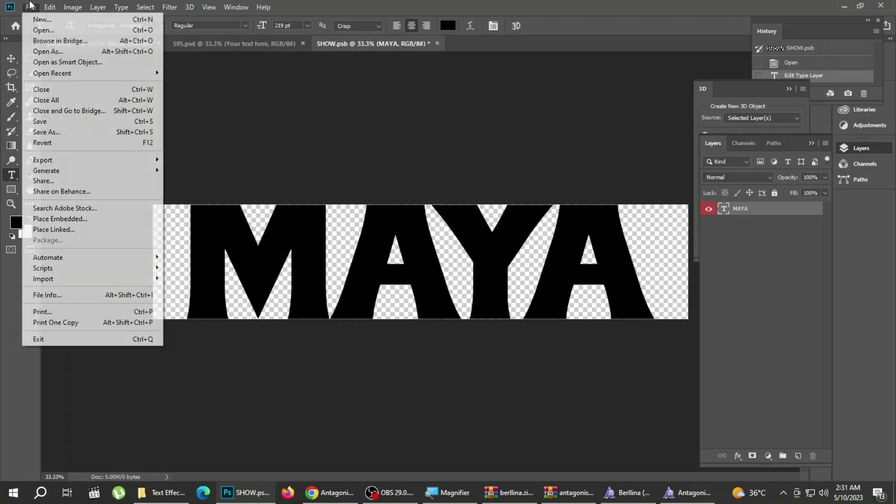
left_click(61, 122)
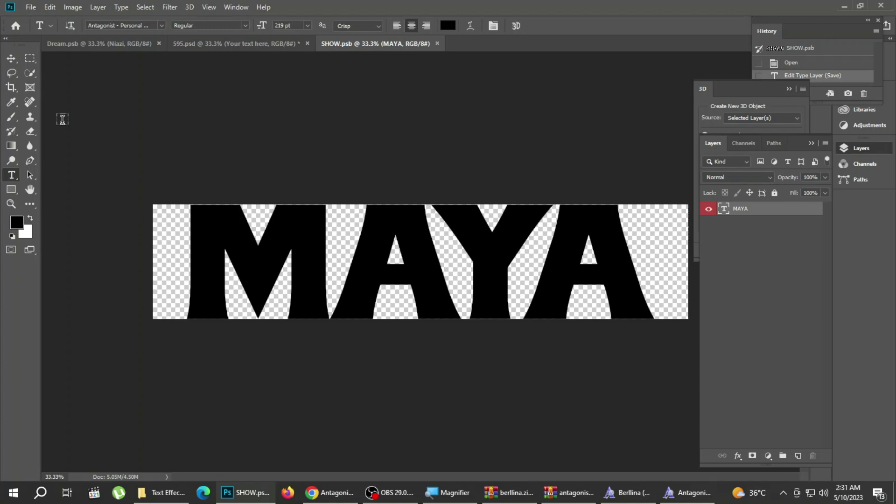
left_click(261, 45)
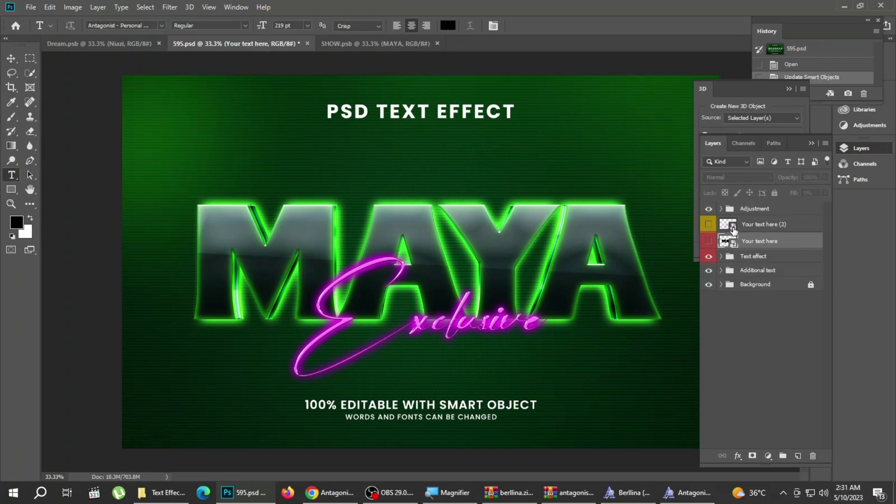
Open the Exclusive script smart object for editing, dismissing the missing-font warnings
double_click(733, 226)
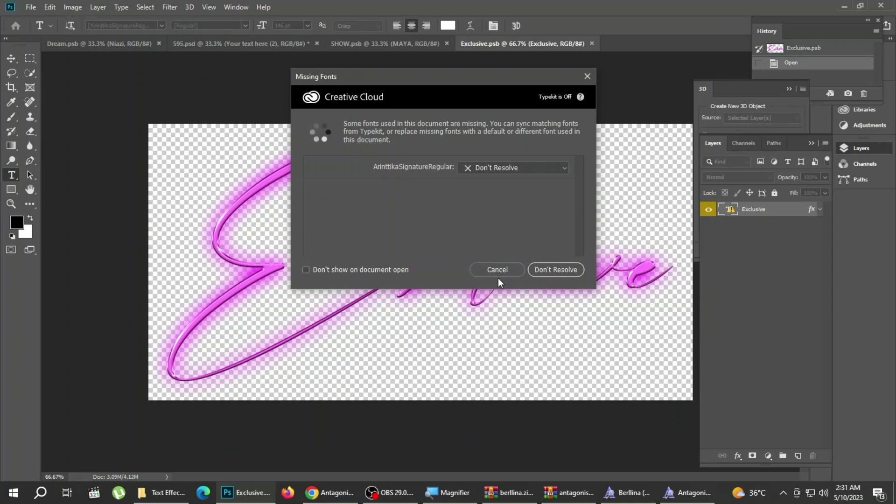
left_click(497, 269)
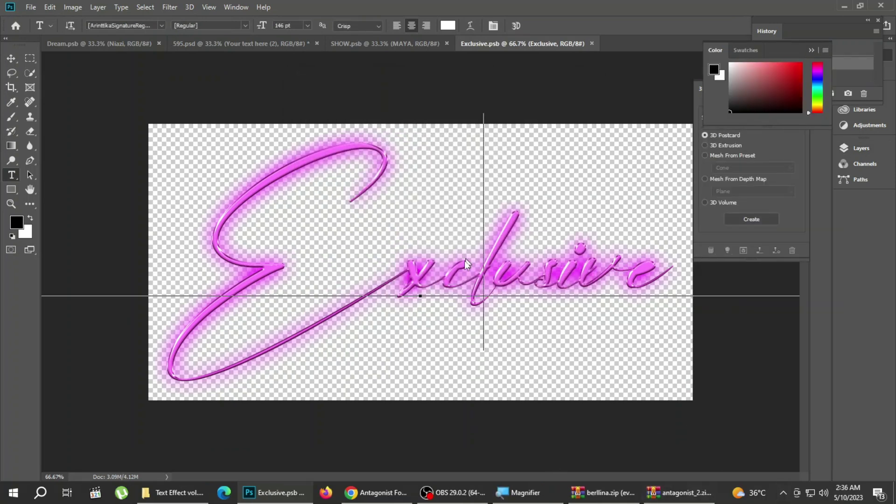
left_click(464, 261)
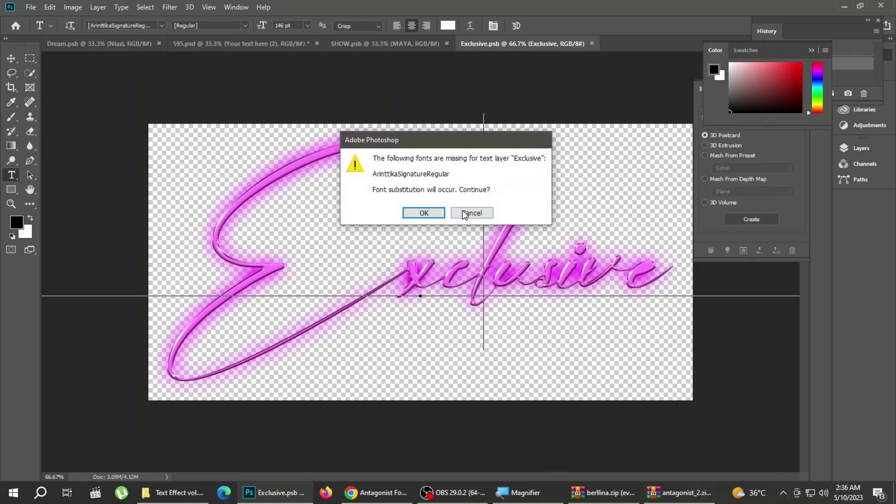
left_click(464, 213)
Copy the missing font name ArinttikaSignatureRegular and switch to Chrome
left_click(119, 26)
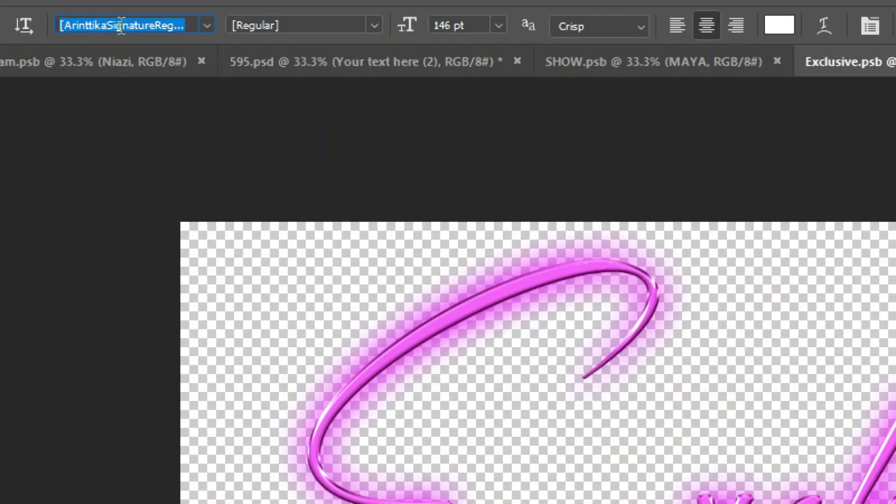
right_click(119, 25)
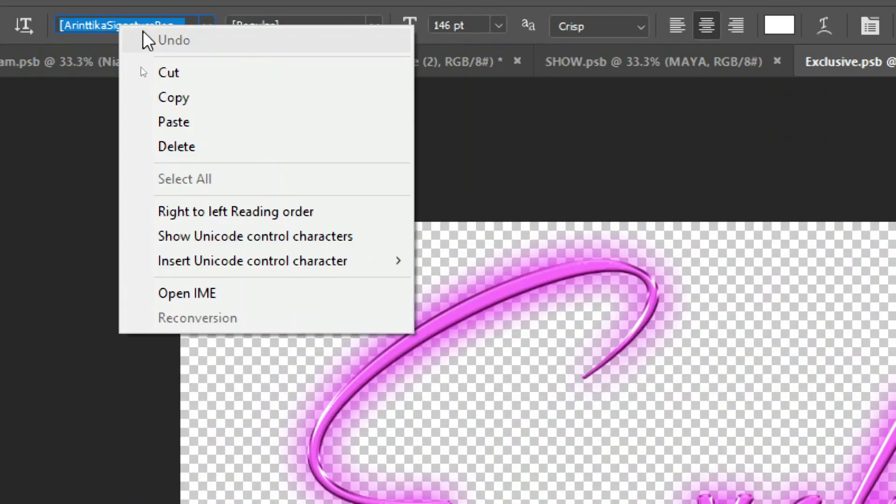
left_click(178, 99)
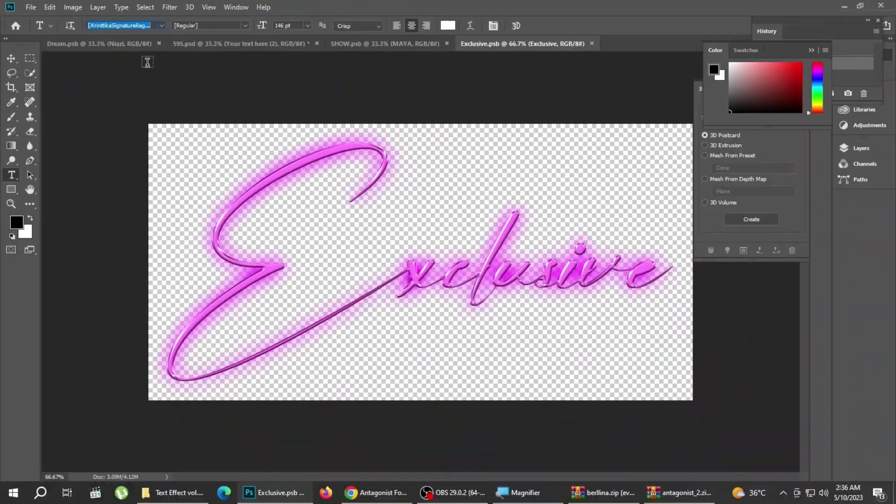
left_click(377, 492)
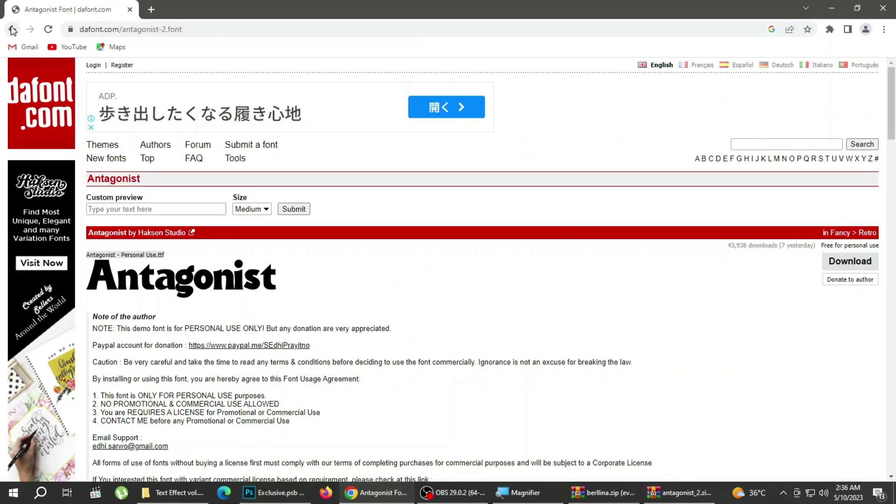
Search Google for the copied Arinttika Signature font name
left_click(13, 30)
left_click_drag(219, 84, 118, 84)
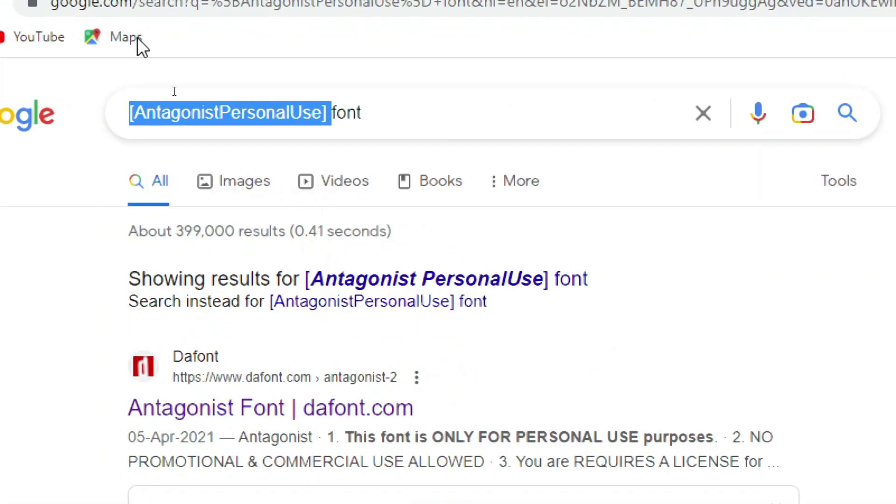
right_click(243, 124)
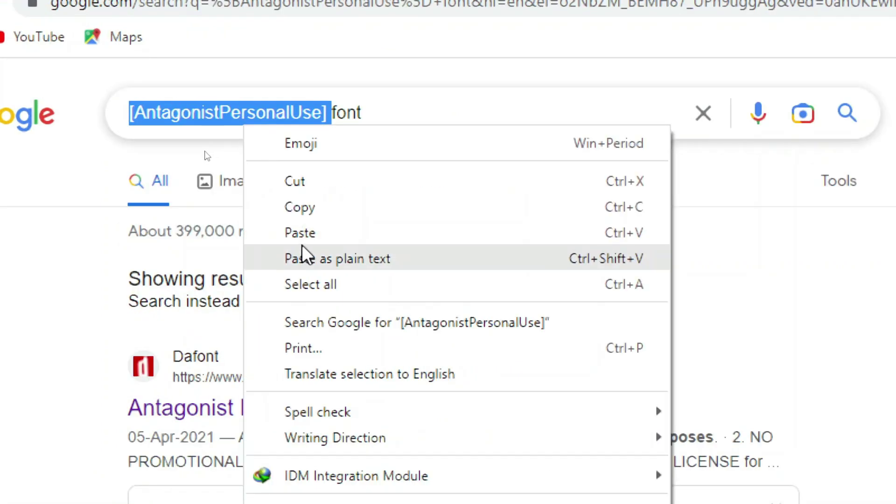
left_click(290, 241)
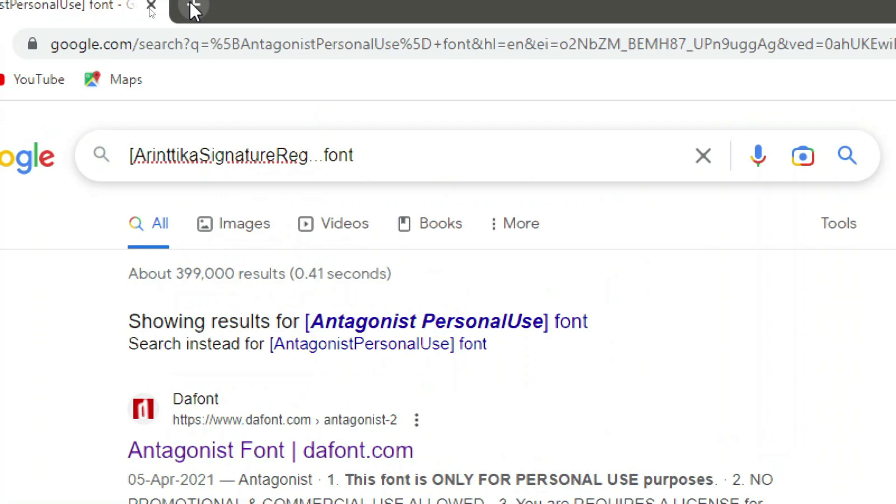
key("Return")
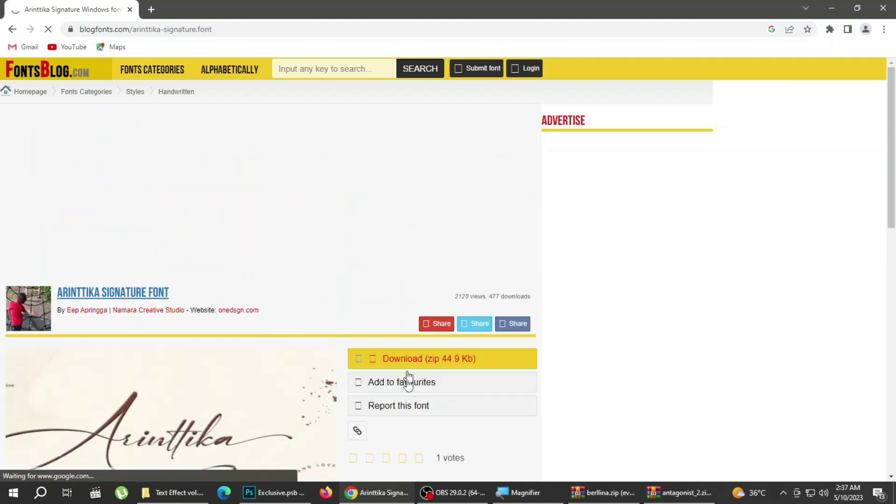
Download Arinttika Signature from blogfonts, install it, and return to Photoshop
left_click(421, 362)
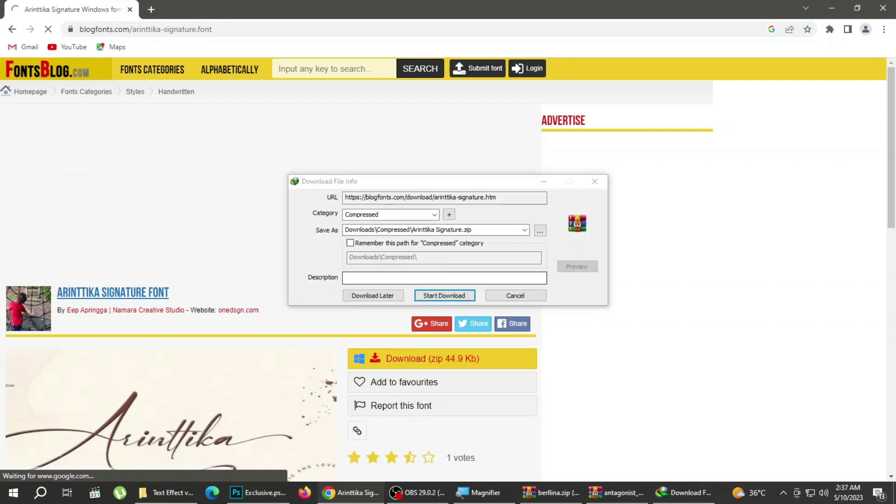
left_click(440, 294)
left_click(348, 282)
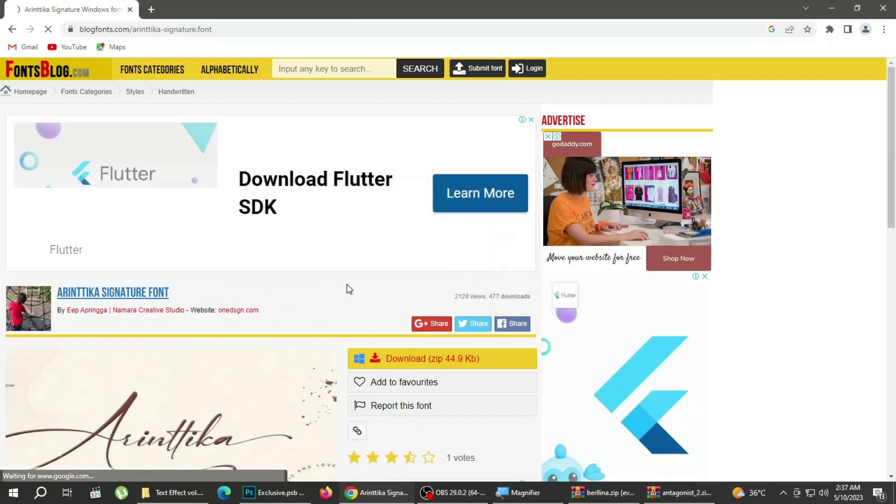
double_click(74, 140)
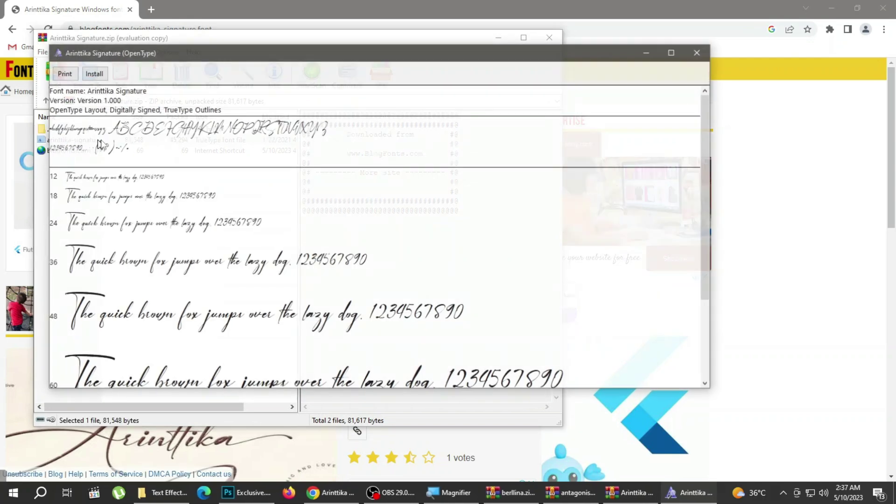
left_click(96, 73)
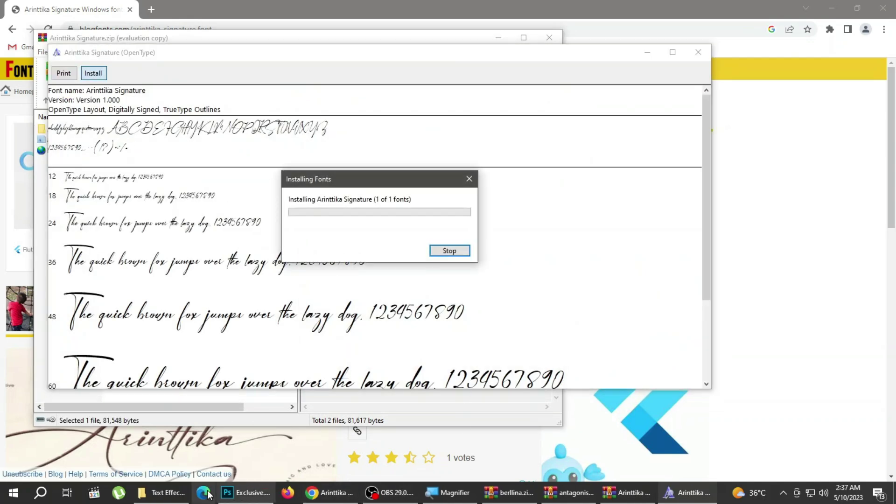
left_click(246, 493)
Retype the Exclusive script text as 'Designer', commit it, and save Exclusive.psb
left_click(387, 277)
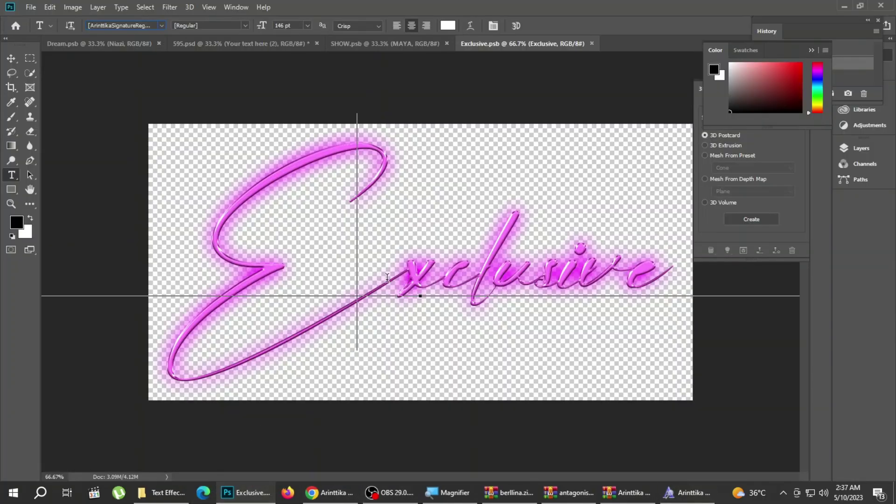
left_click(441, 201)
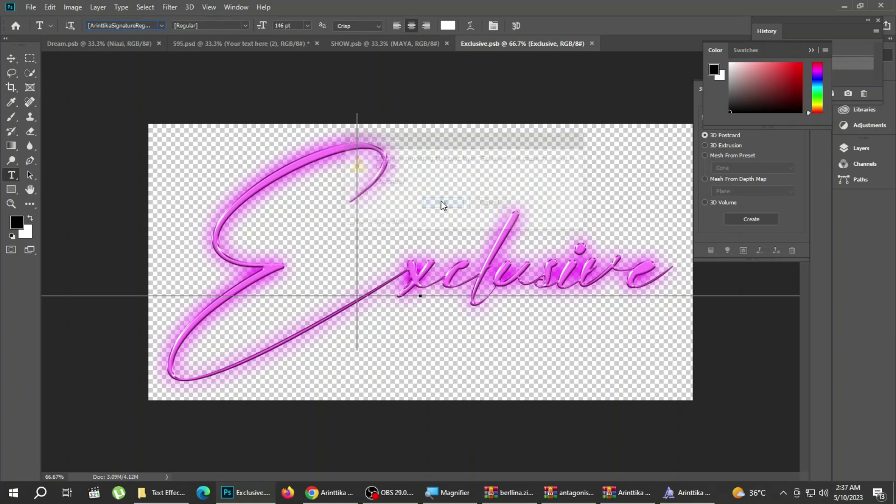
key("ctrl+a")
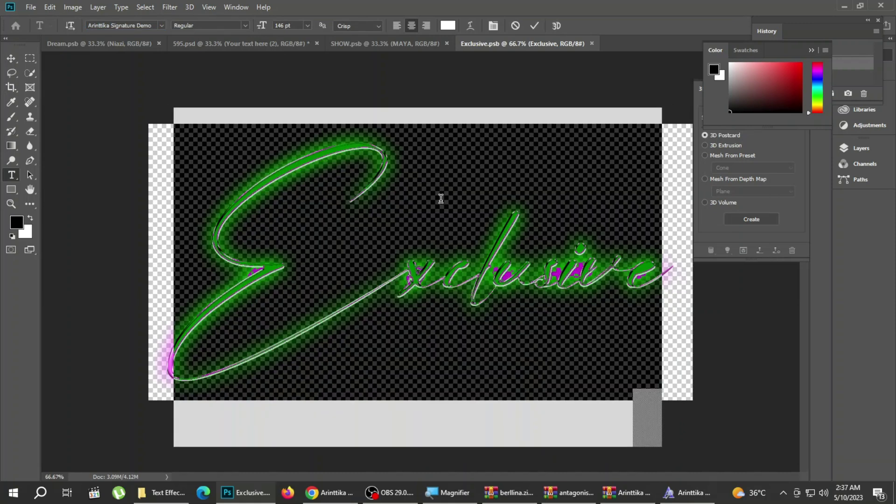
type("Dei")
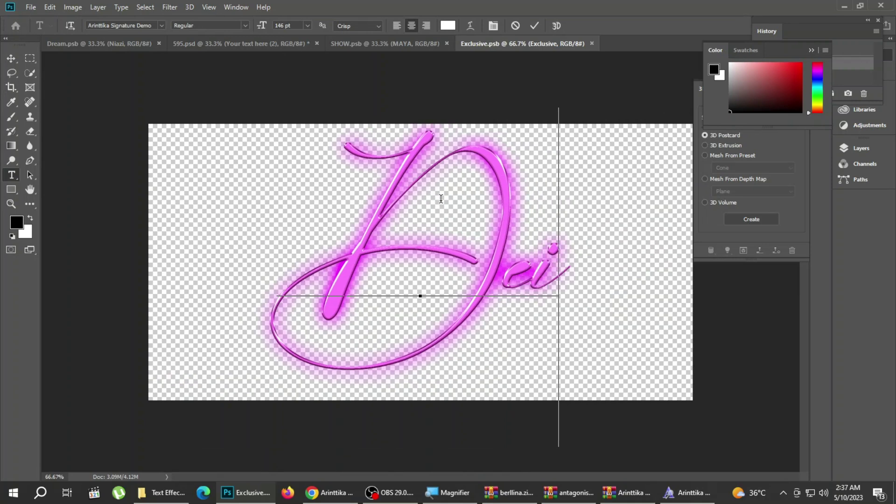
key("BackSpace")
type("si")
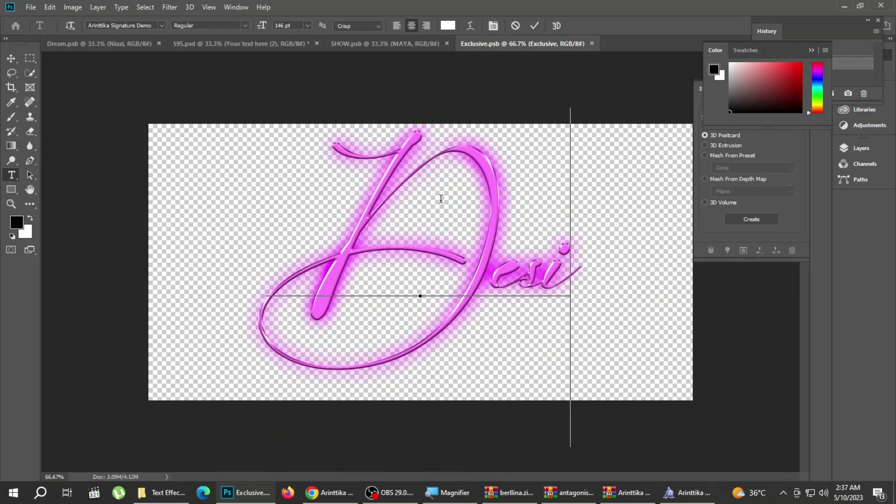
type("gner")
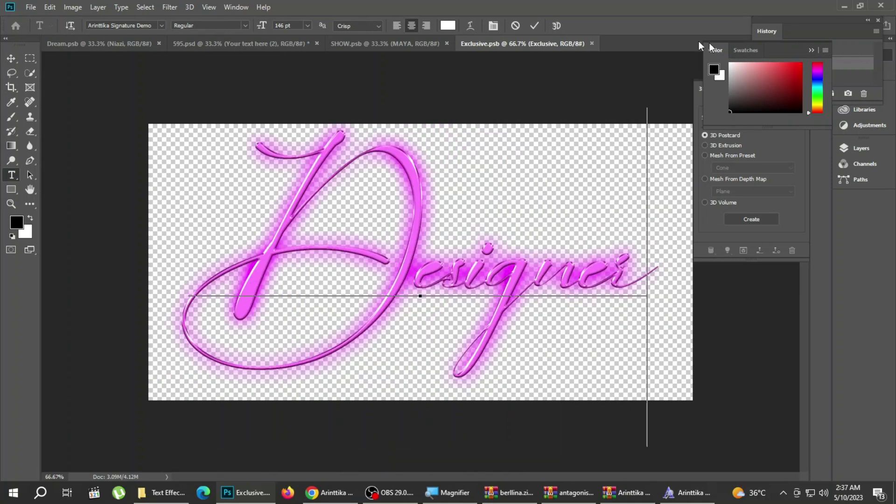
left_click(532, 28)
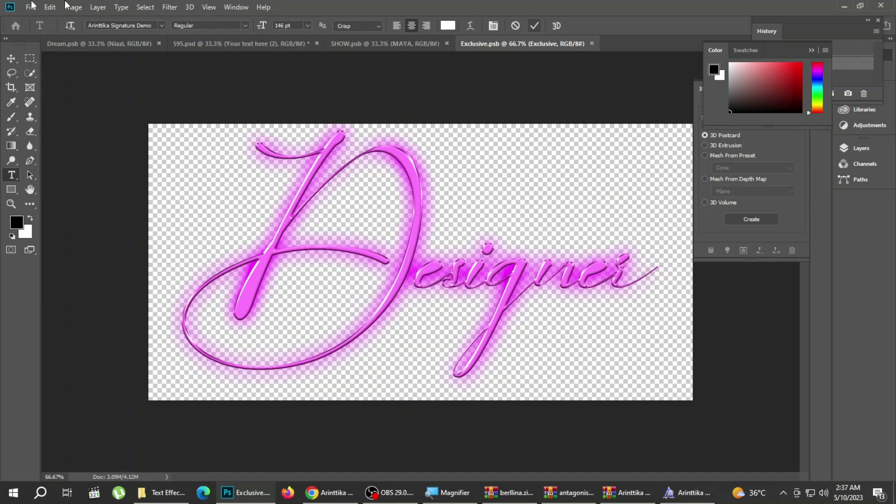
left_click(24, 8)
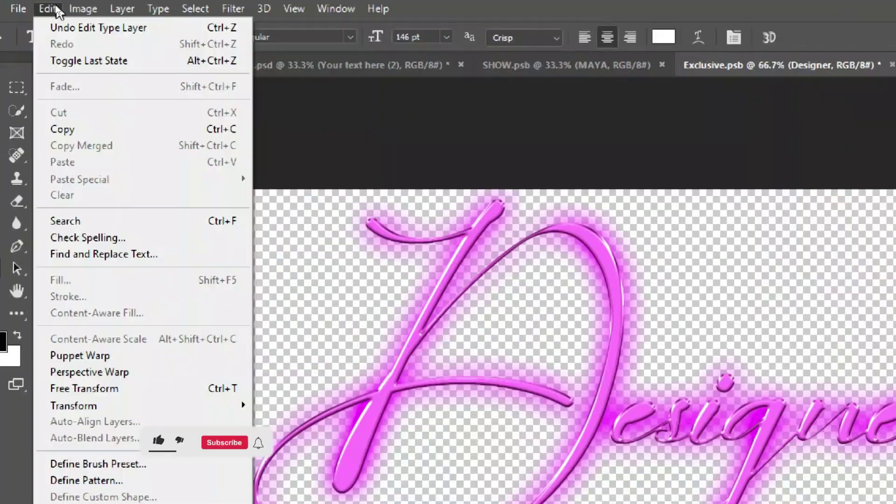
mouse_move(62, 15)
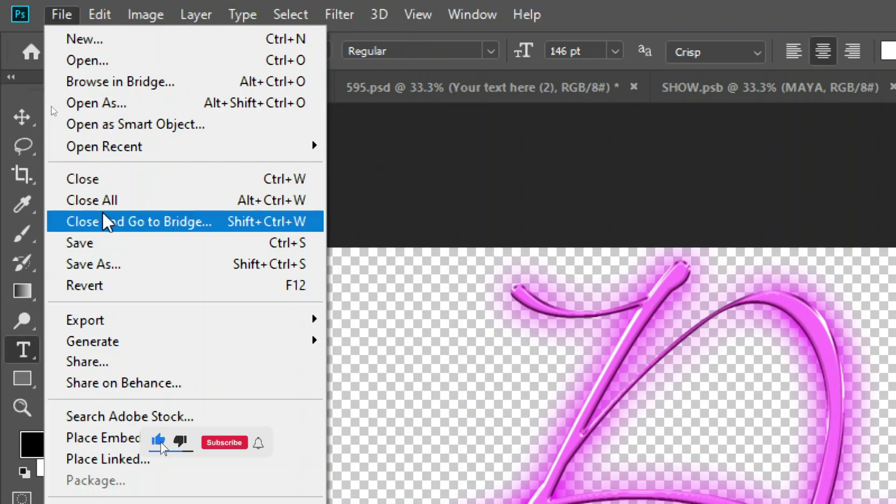
left_click(109, 243)
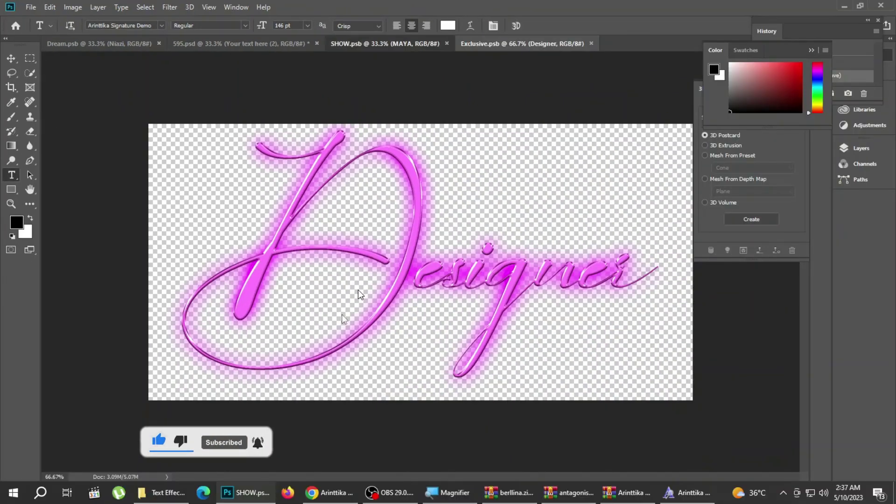
Review MAYA in the 595 template, toggling the Adjustment group and Additional text layers, then fit on screen
left_click(384, 43)
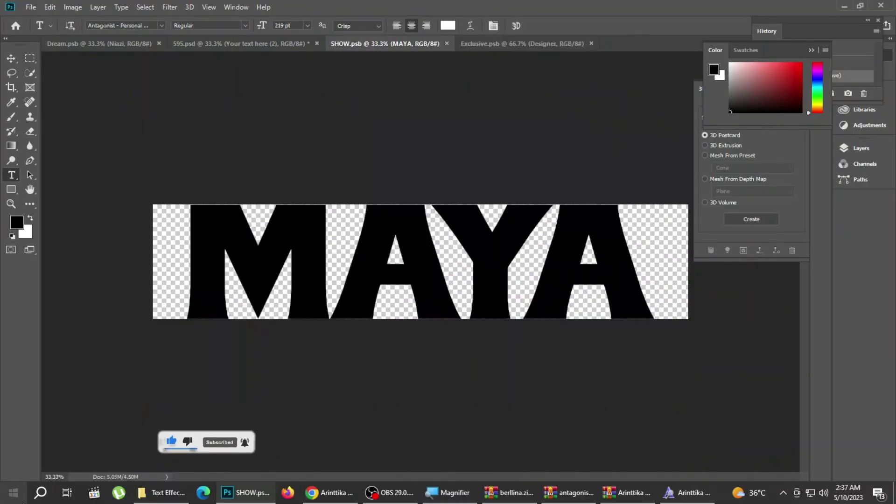
left_click(208, 44)
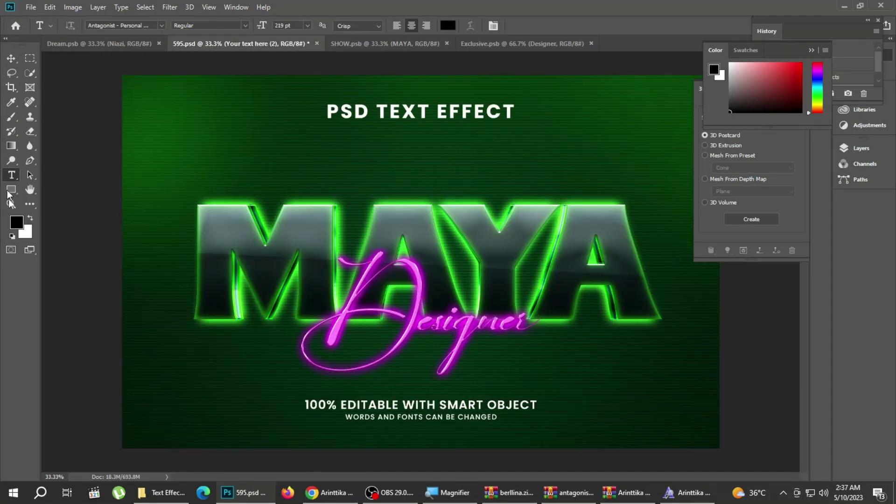
left_click(10, 204)
left_click_drag(280, 238, 296, 240)
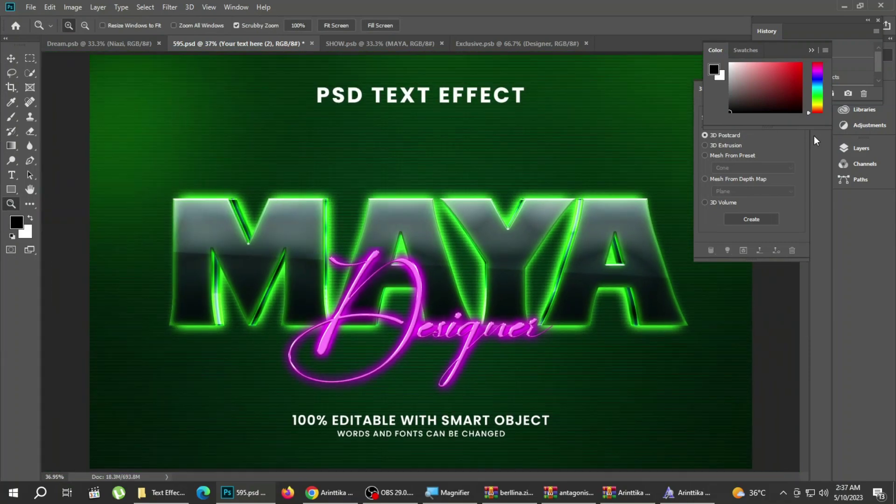
left_click(857, 148)
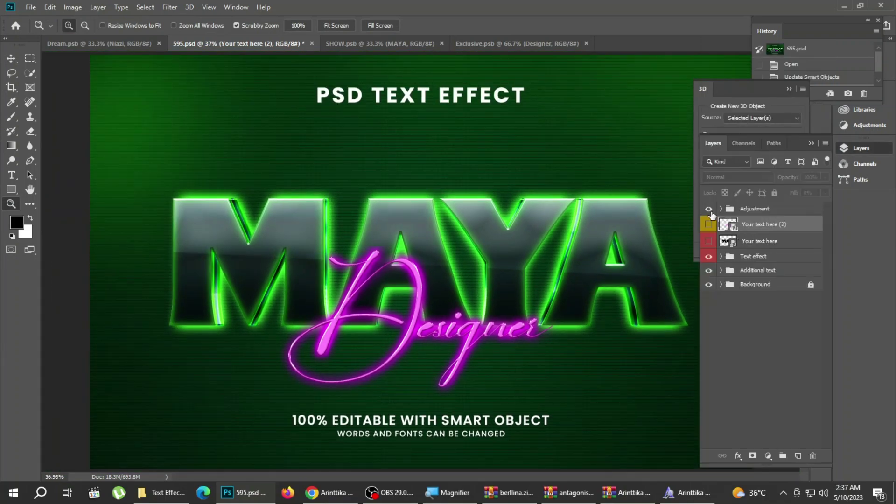
left_click(709, 209)
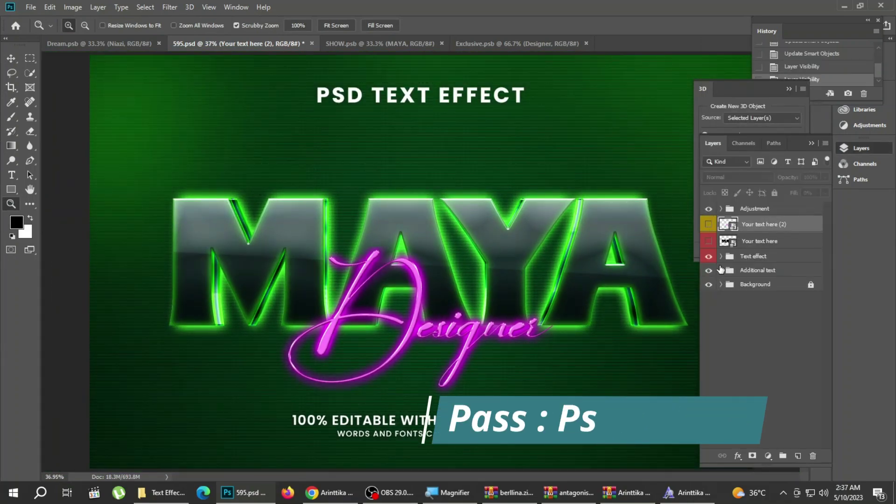
left_click(709, 208)
left_click(709, 271)
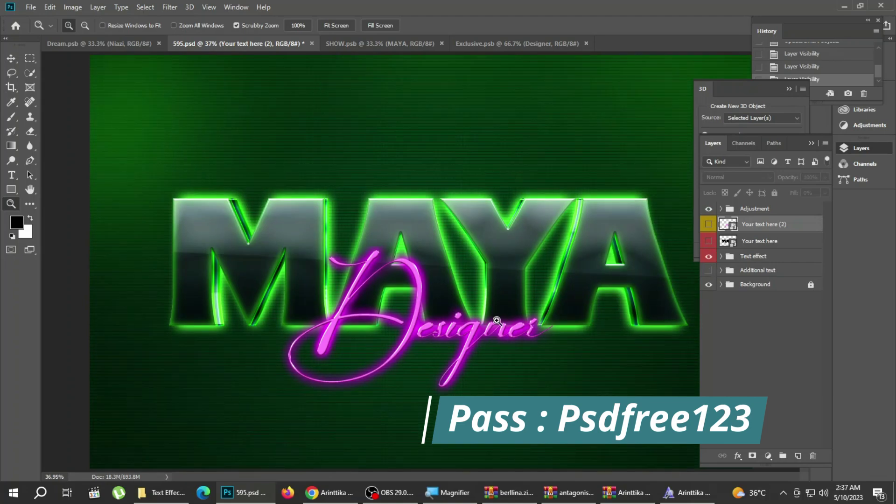
left_click(487, 279)
right_click(448, 266)
left_click(479, 277)
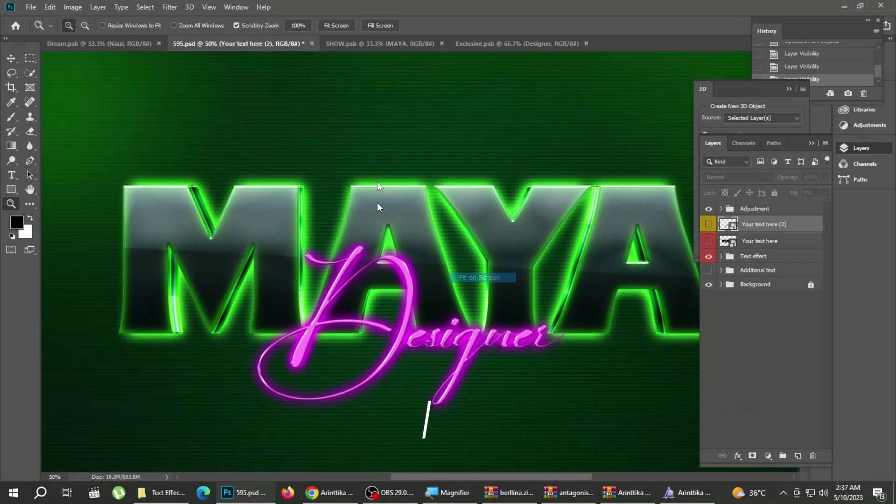
Close 595.psd without saving, then close the MAYA and Designer text documents
left_click(311, 42)
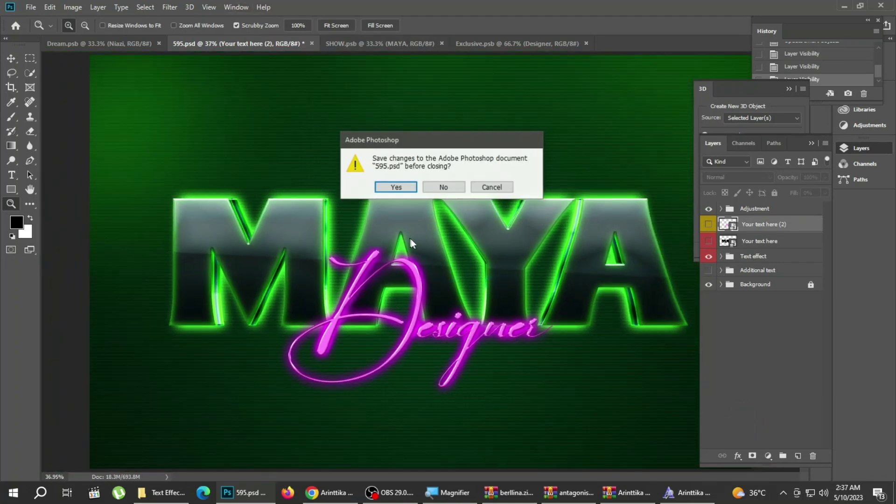
left_click(440, 186)
left_click(288, 43)
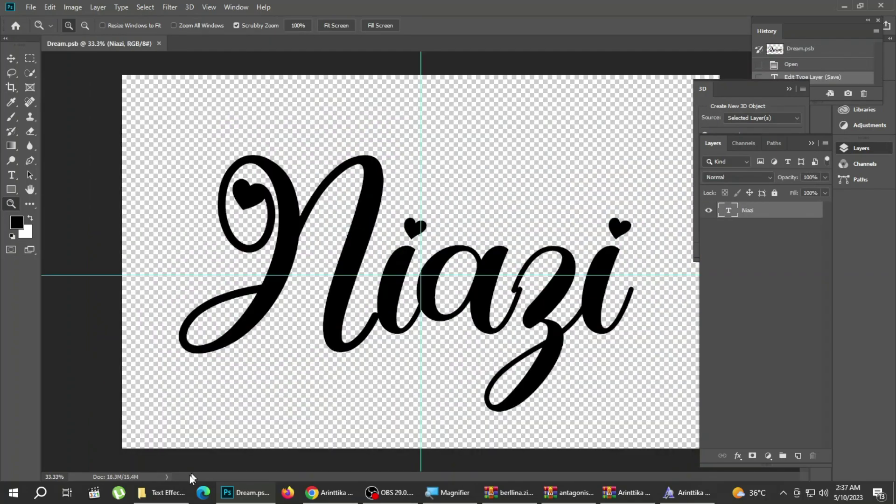
left_click(177, 495)
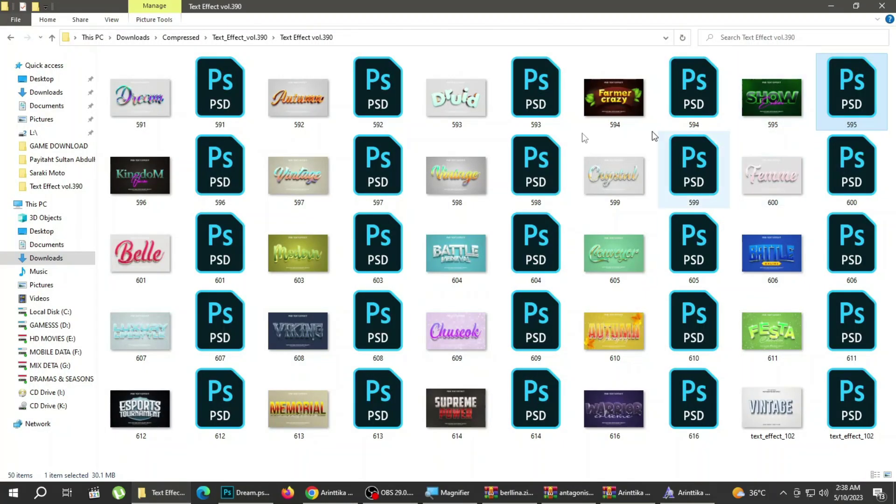
Preview the 596 and 600 template JPGs, then open the Belle template 601.psd
double_click(120, 178)
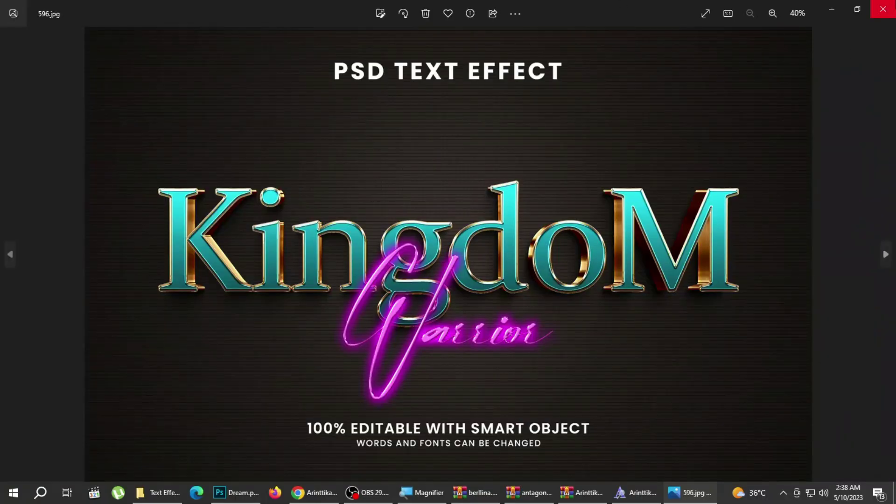
key("alt+F4")
left_click(453, 196)
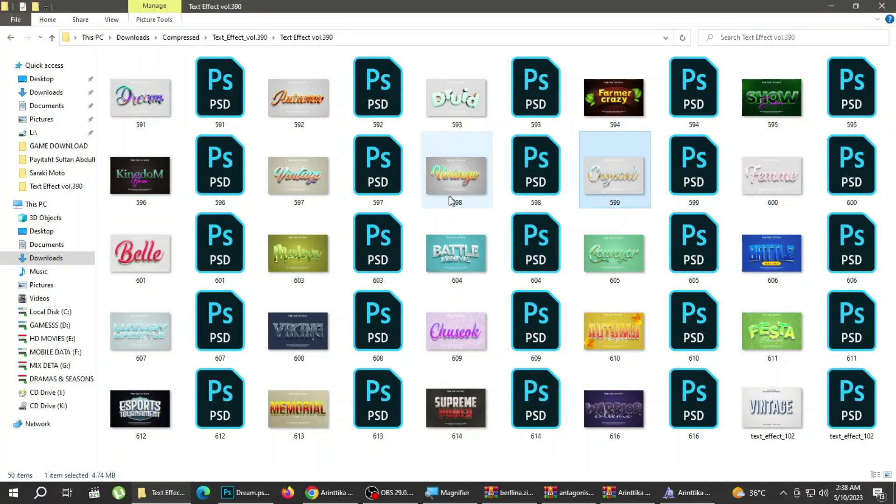
left_click(791, 161)
double_click(791, 161)
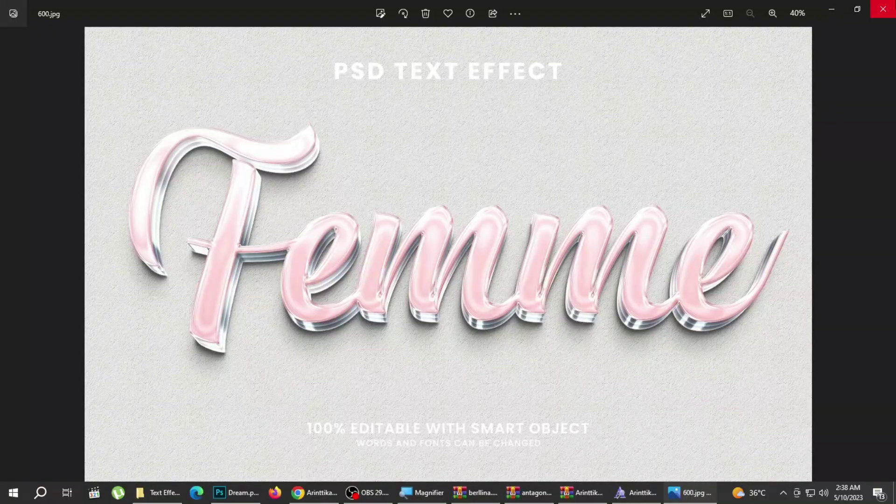
key("alt+F4")
double_click(225, 261)
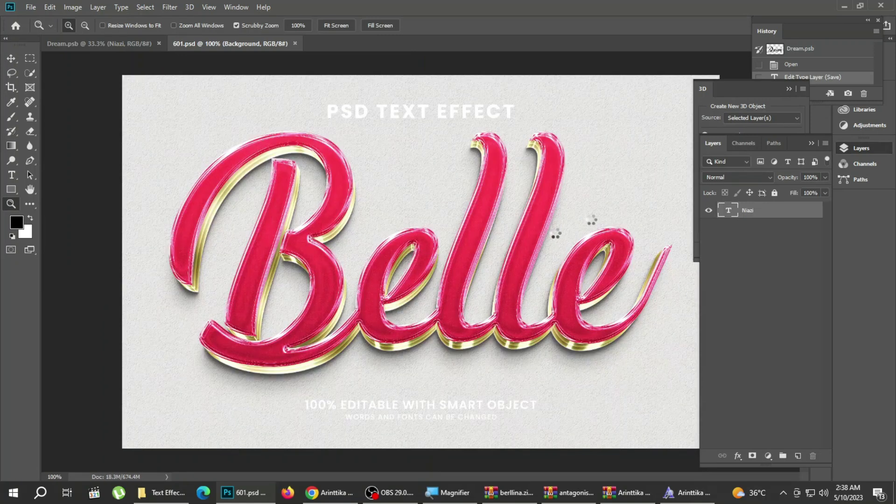
Change the Belle smart-object text to 'Duaa' at 303 pt and save it back to the template
double_click(735, 227)
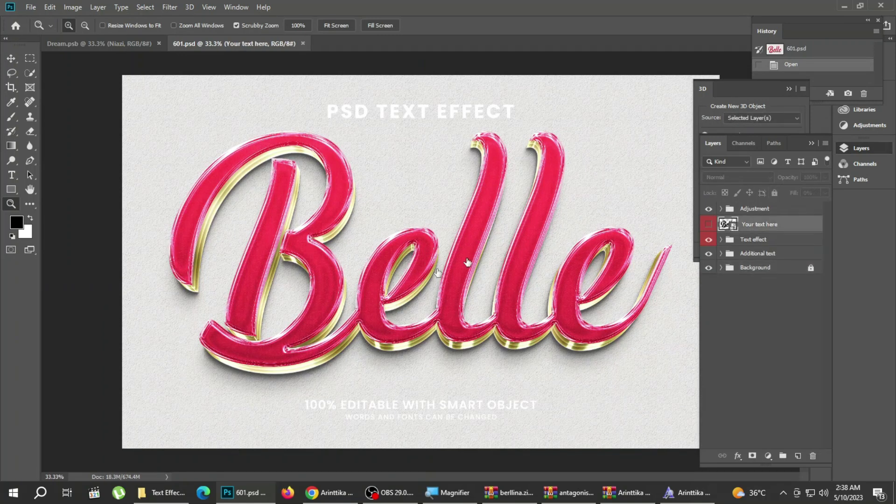
left_click(12, 175)
double_click(337, 260)
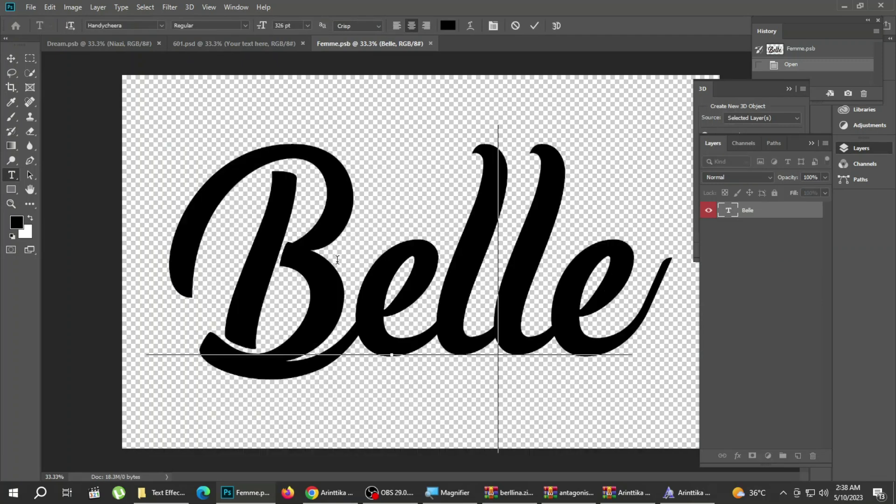
type("Duaa")
key("ctrl+a")
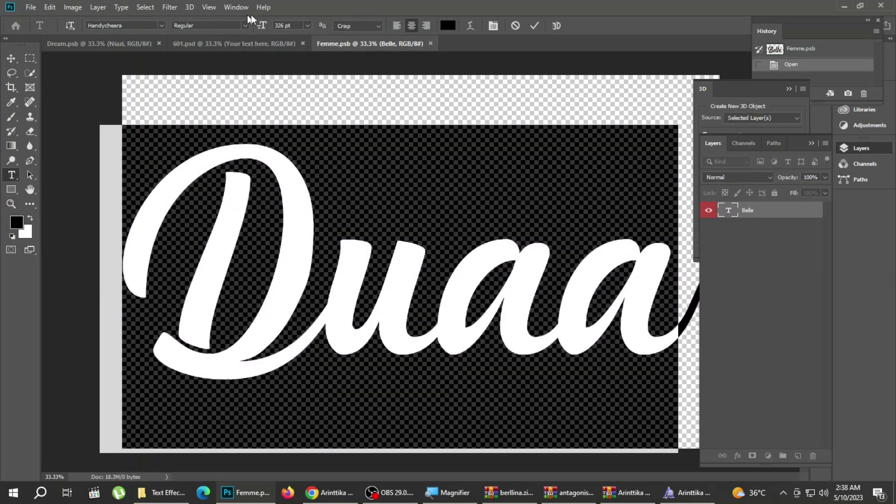
left_click_drag(261, 27, 250, 27)
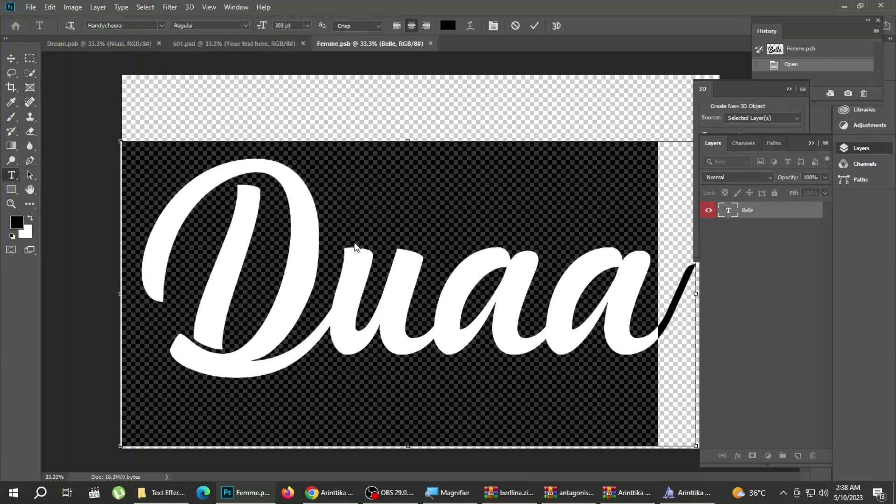
left_click(199, 93)
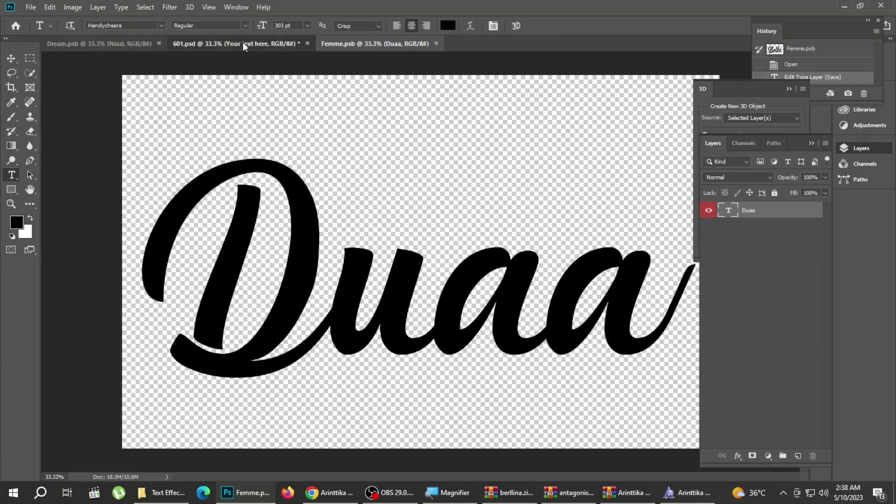
key("ctrl+shift+Tab")
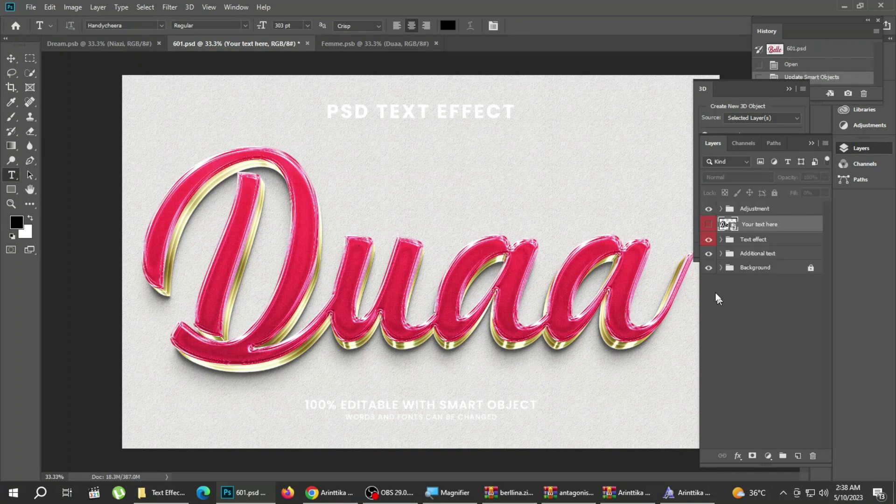
Hide the Additional text caption, fit the Duaa result on screen, then close both documents
left_click(709, 254)
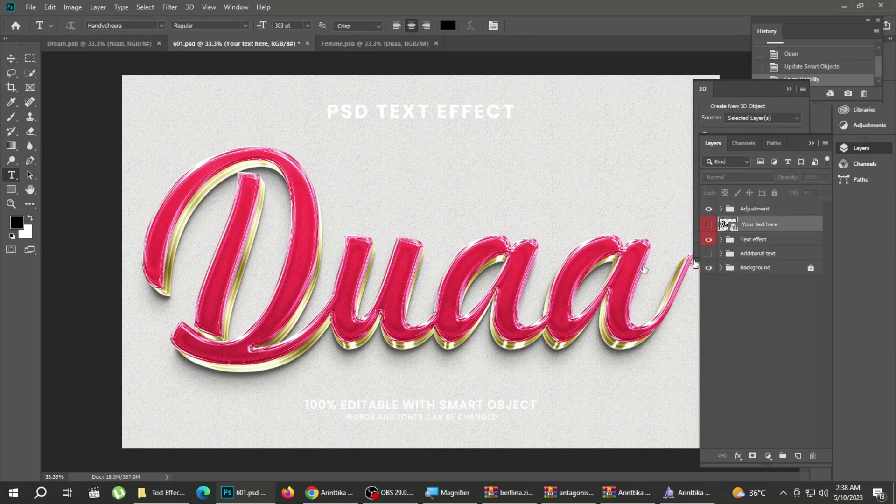
left_click(10, 205)
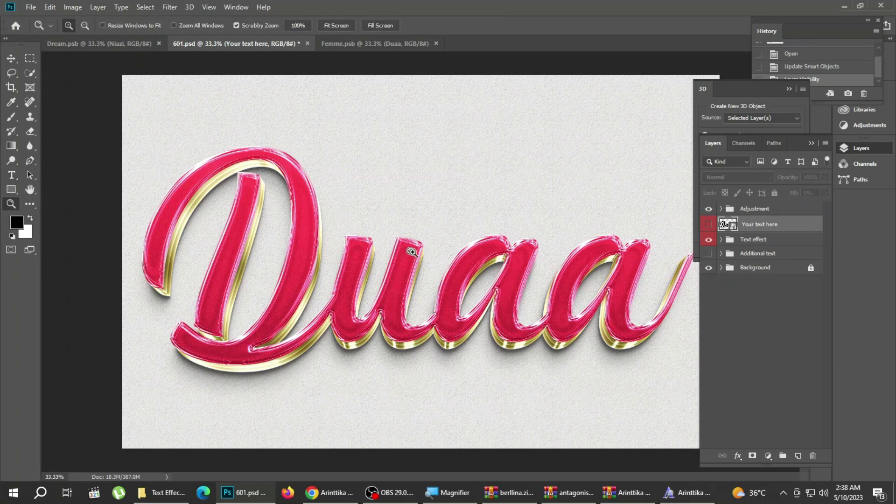
left_click(328, 214)
right_click(328, 210)
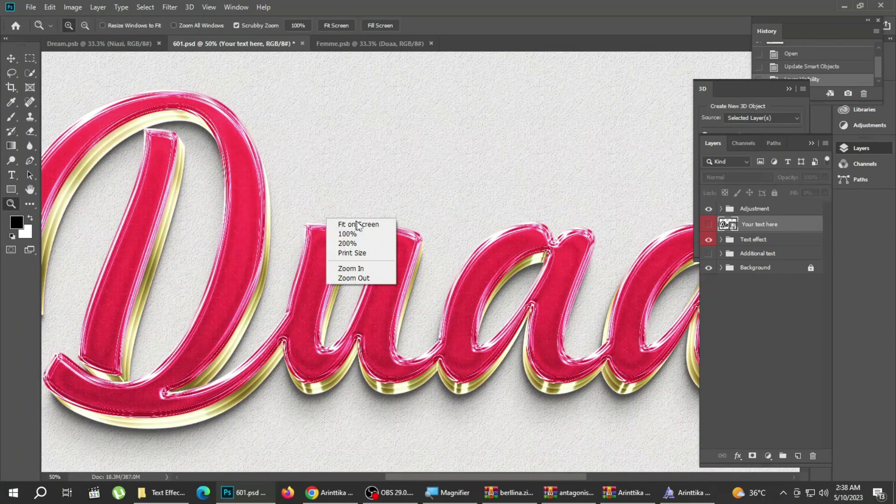
left_click(360, 224)
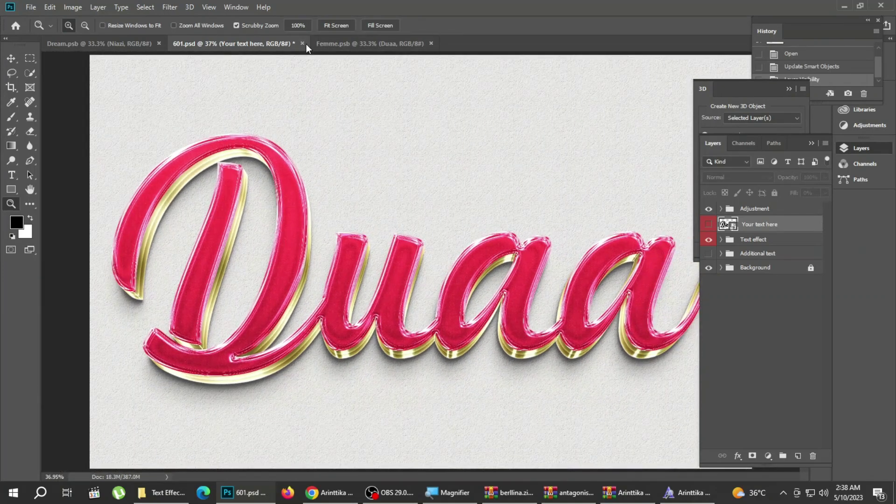
left_click(302, 44)
key("Return")
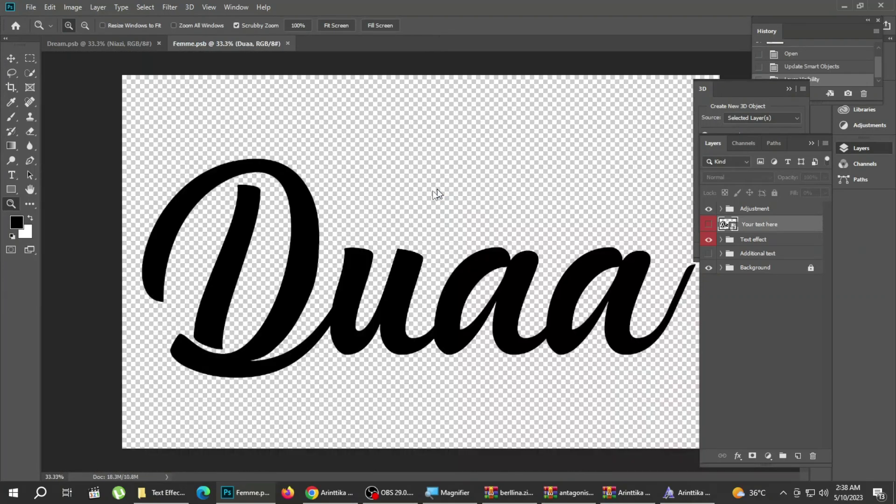
left_click(288, 44)
Preview the 603 and 604 template images, then open the Viking template 608.psd
left_click(164, 492)
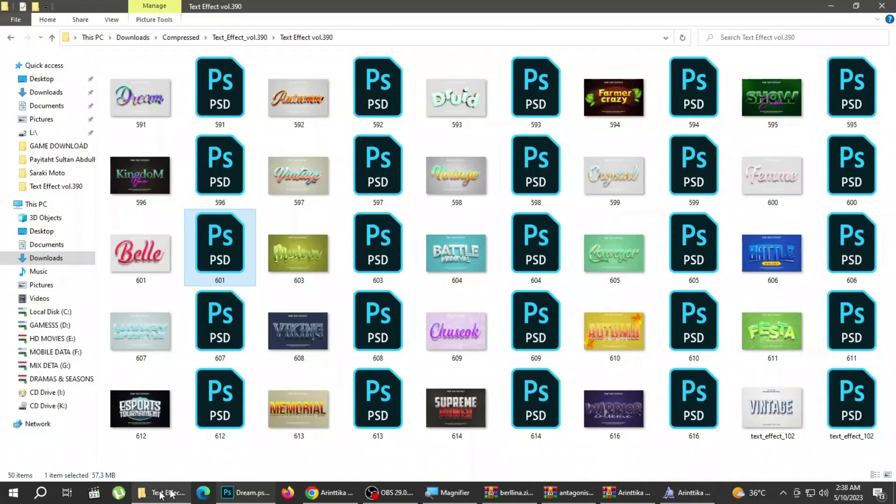
double_click(315, 253)
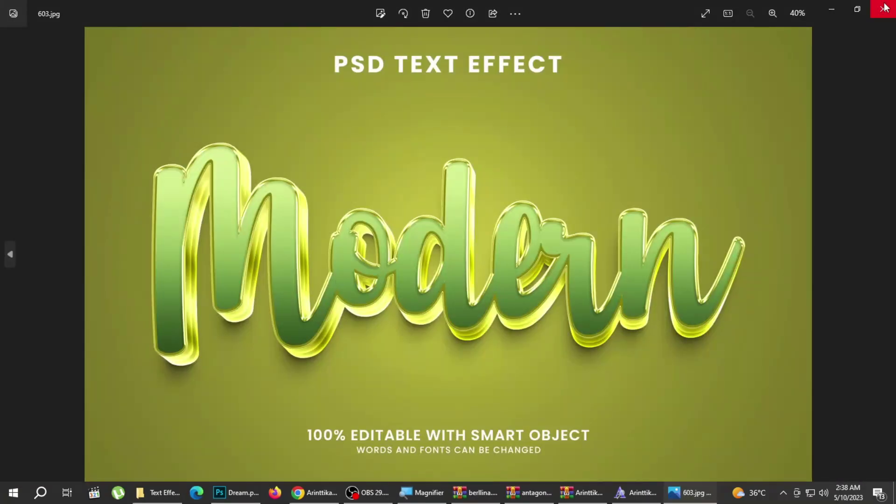
left_click(883, 5)
left_click(475, 275)
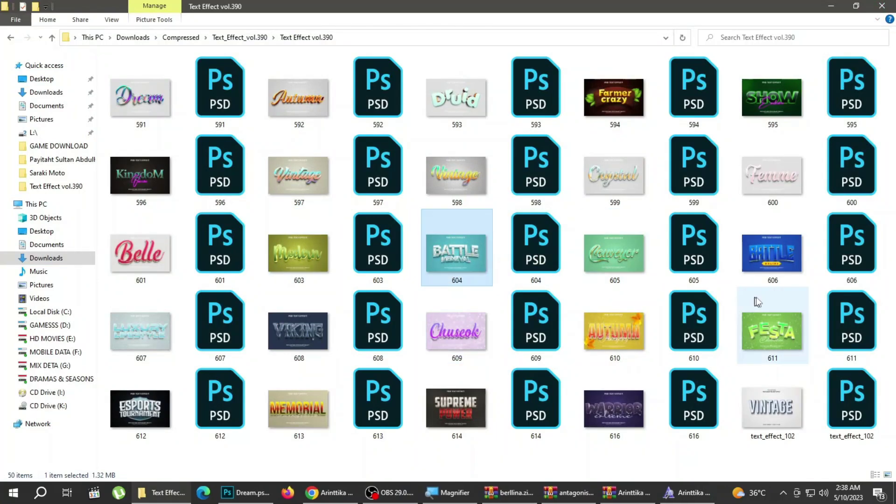
double_click(471, 251)
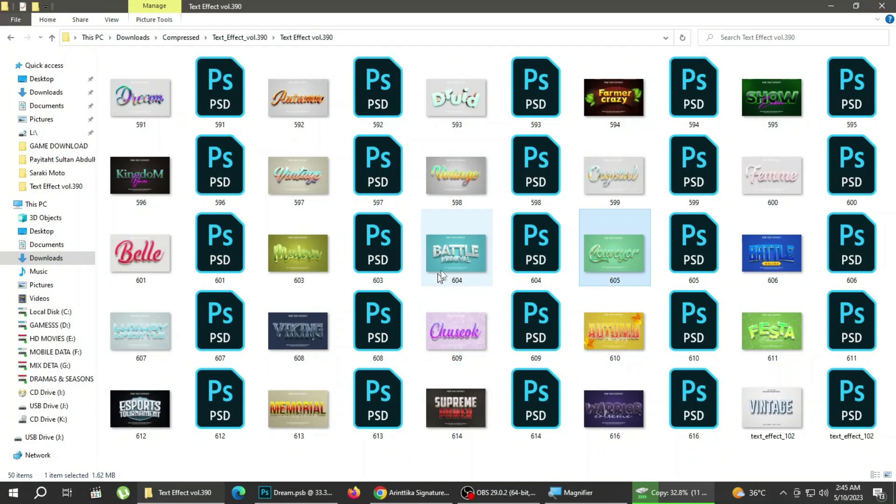
left_click(300, 340)
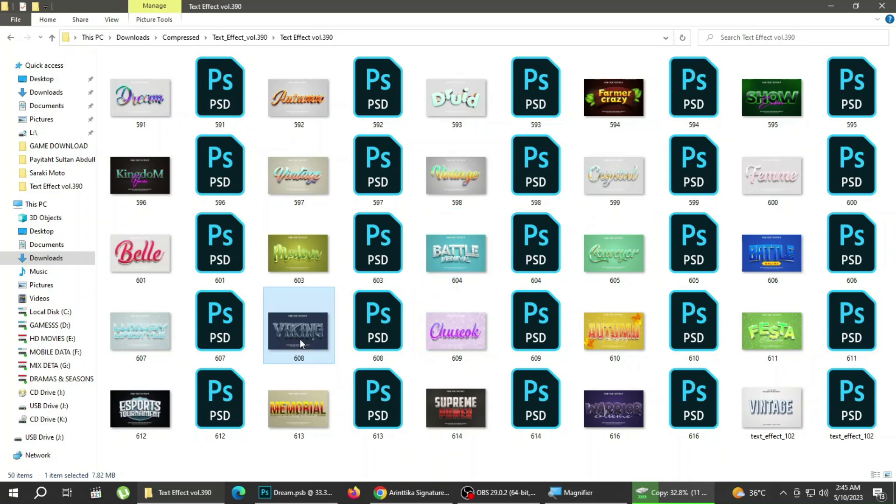
double_click(388, 326)
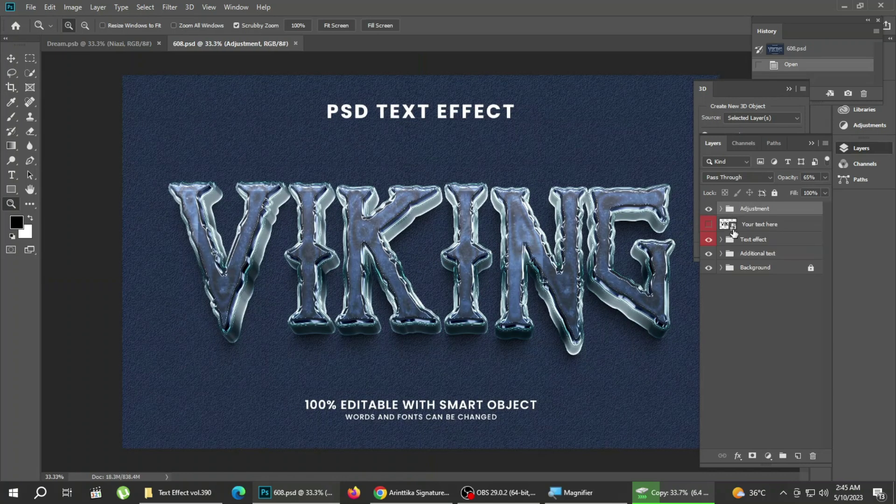
Open the Viking template's Your text here contents, dismissing the missing-font warnings
left_click(734, 226)
double_click(733, 226)
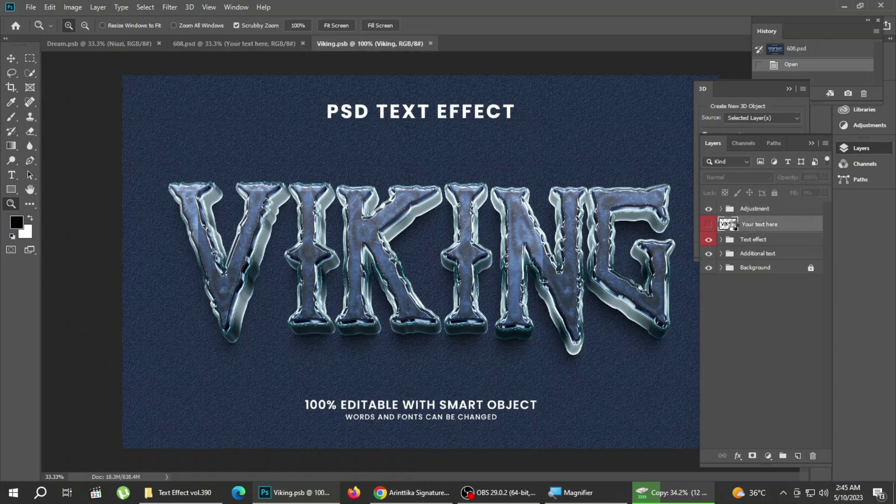
left_click(497, 270)
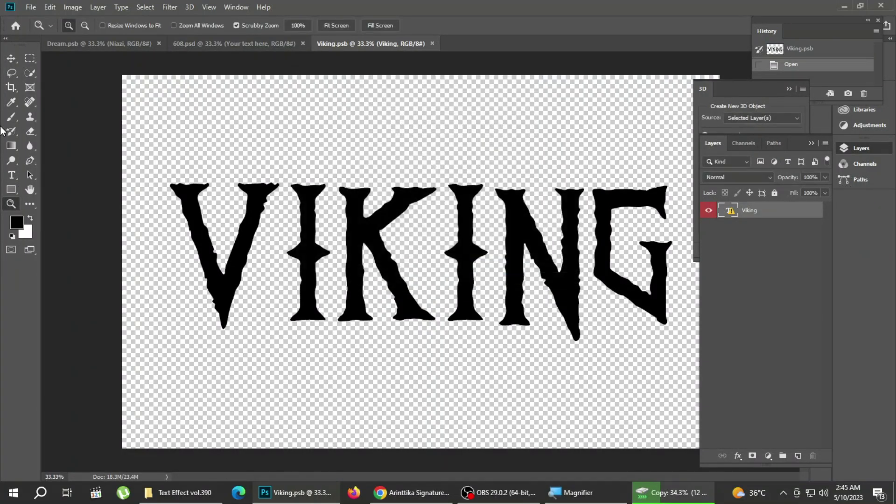
left_click(11, 175)
left_click(198, 206)
Copy the missing font name PRViking and switch to the browser
left_click(466, 208)
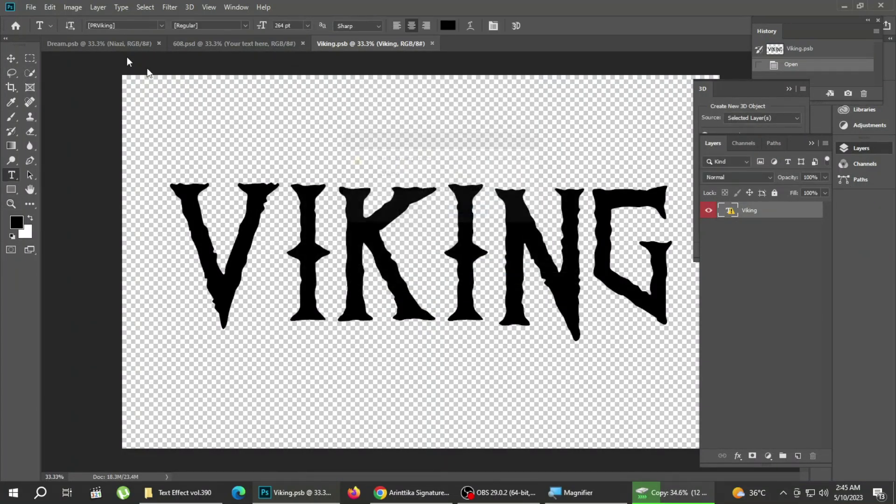
right_click(121, 26)
left_click(148, 63)
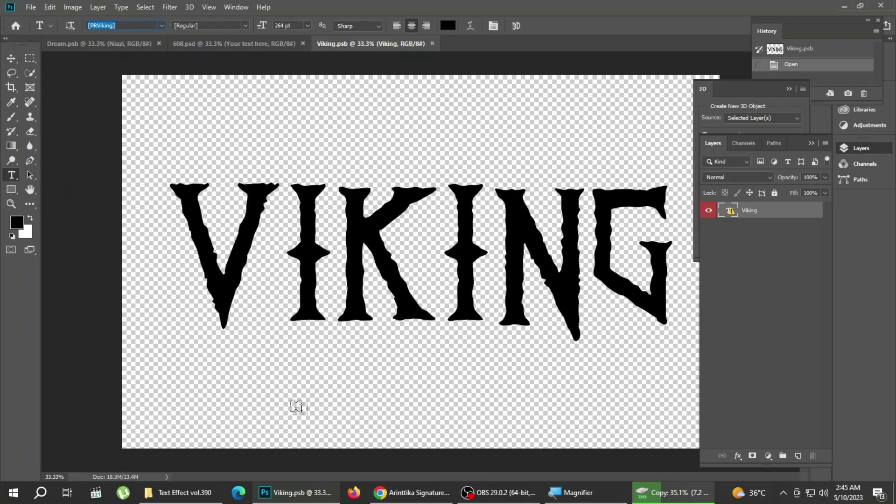
left_click(392, 492)
Search Google for the PRViking font and open its dafont page
key("ctrl+v")
key("Return")
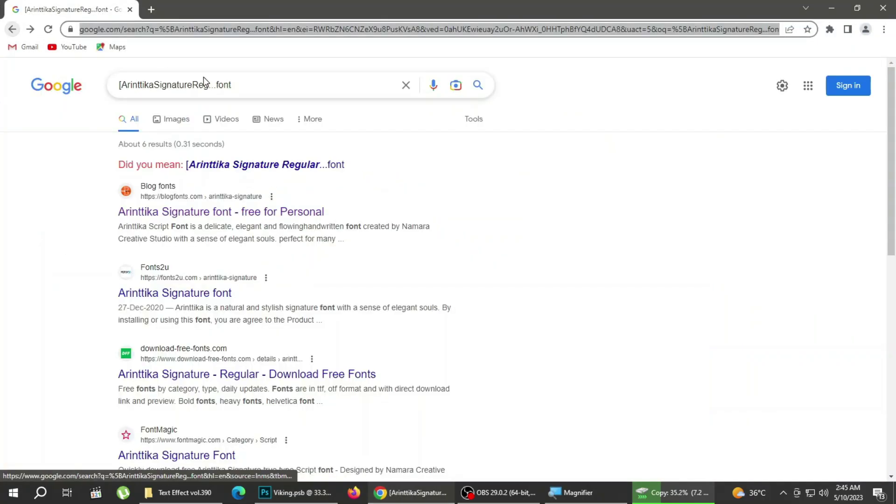
left_click_drag(216, 85, 95, 106)
key("BackSpace")
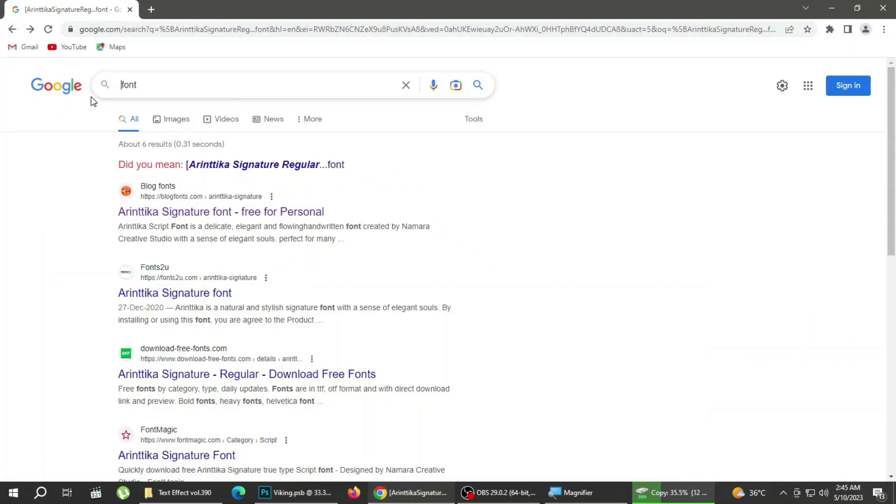
key("ctrl+v")
key("Return")
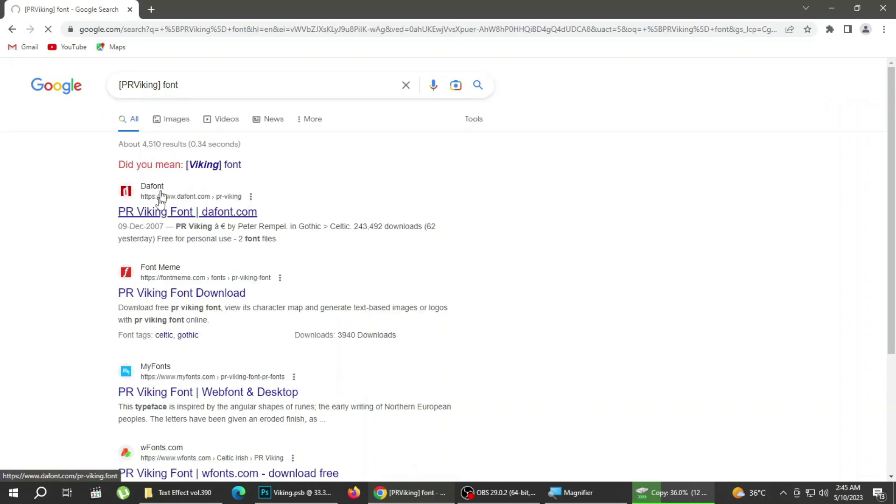
left_click(152, 210)
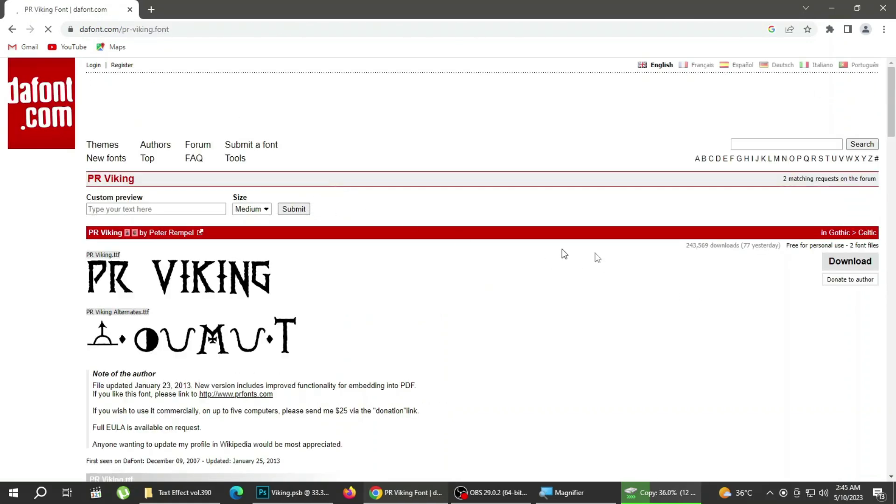
Download PR Viking from dafont, install the .ttf, and return to Photoshop
left_click(845, 260)
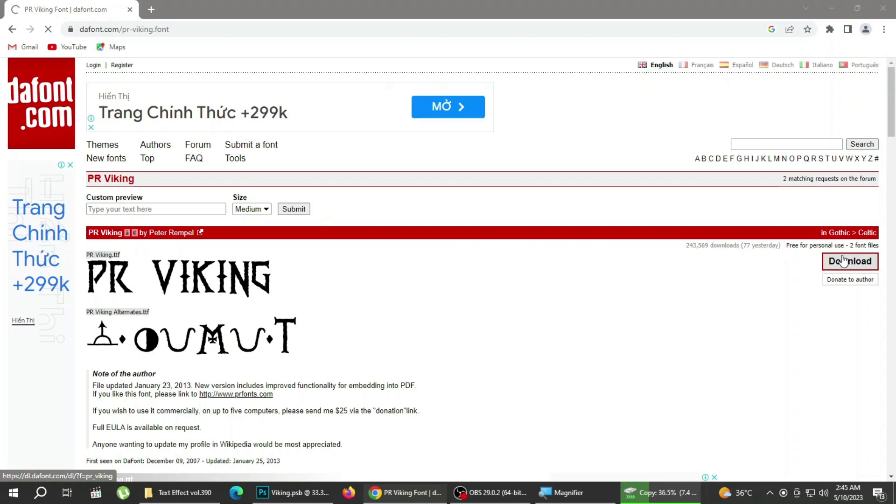
left_click(445, 295)
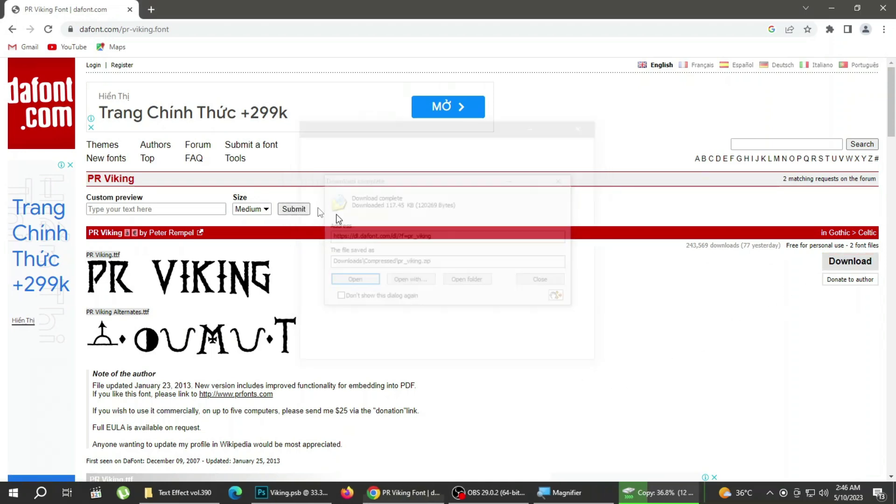
left_click(360, 287)
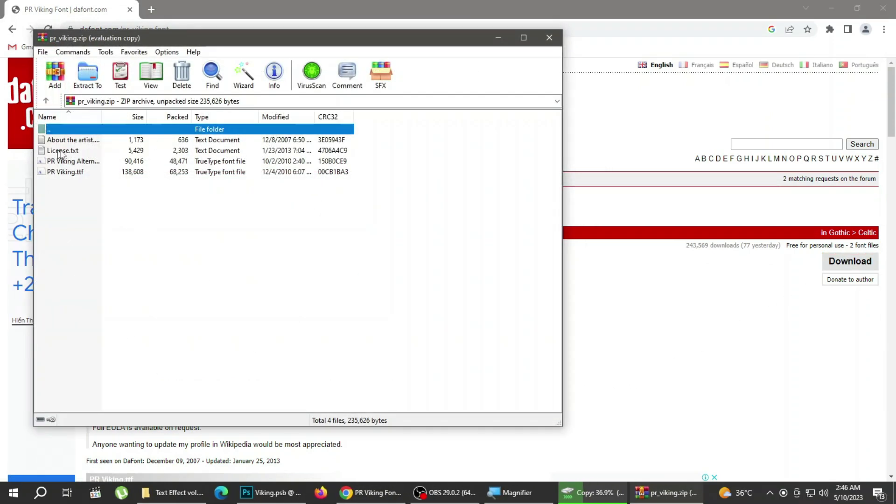
left_click(86, 163)
double_click(75, 173)
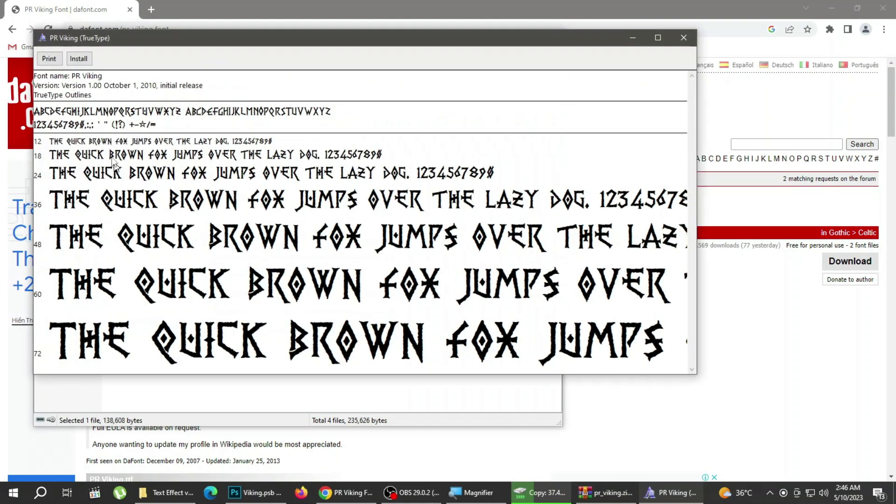
left_click(77, 60)
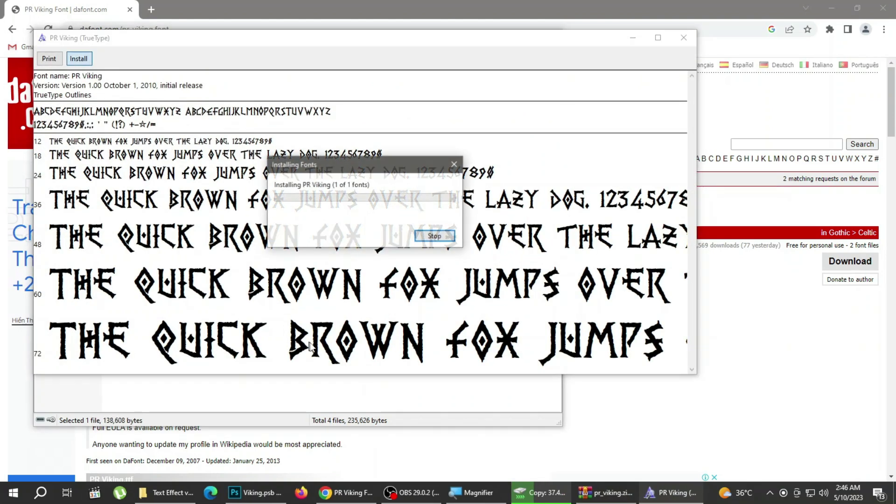
left_click(330, 490)
left_click(254, 492)
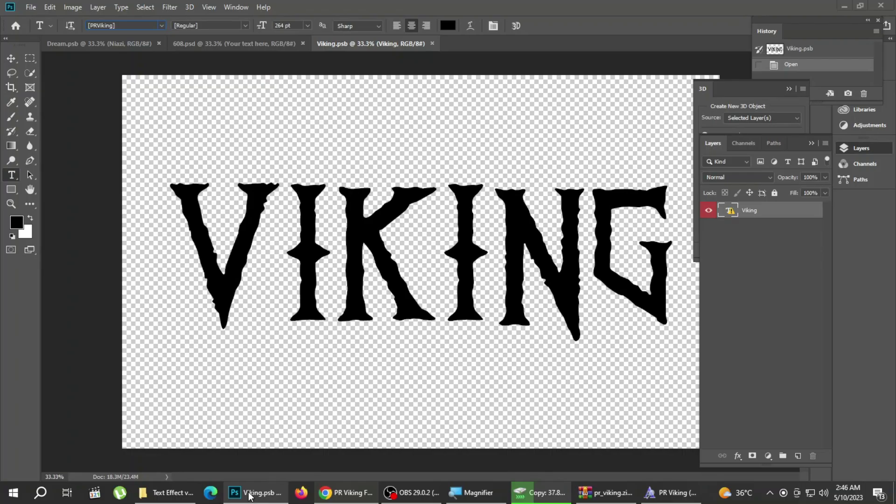
Replace the VIKING word with FAMOUS at 226 pt and commit the edit
left_click(329, 234)
left_click(437, 206)
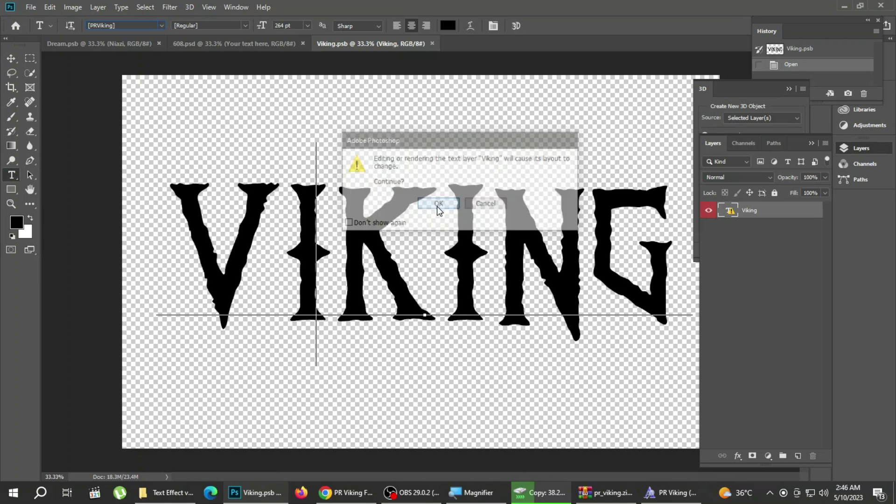
left_click(437, 204)
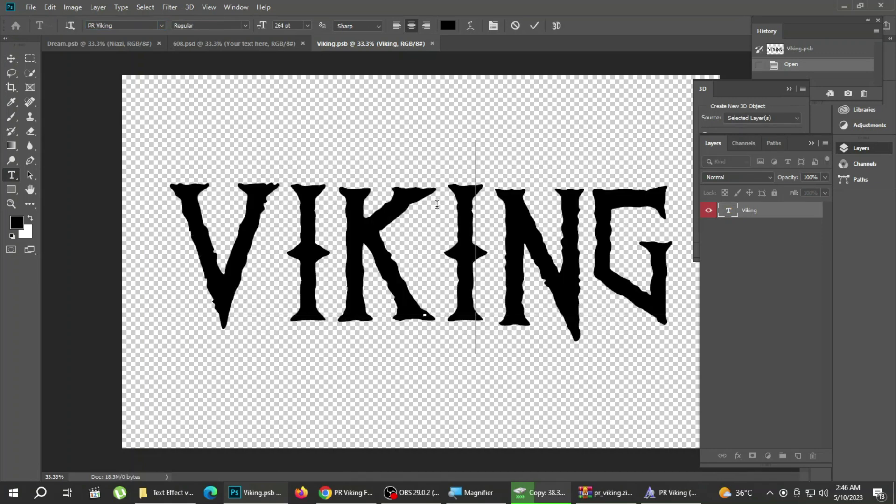
key("ctrl+a")
key("ctrl+v")
key("ctrl+a")
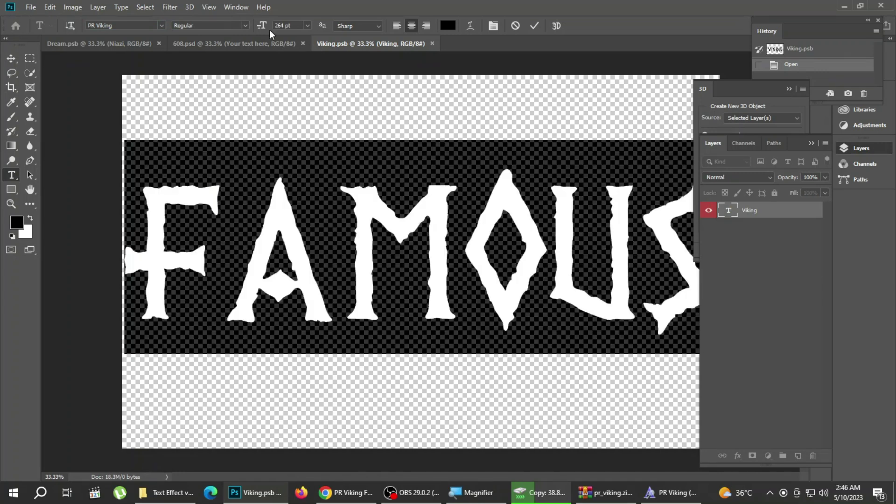
left_click_drag(262, 28, 244, 33)
left_click(524, 250)
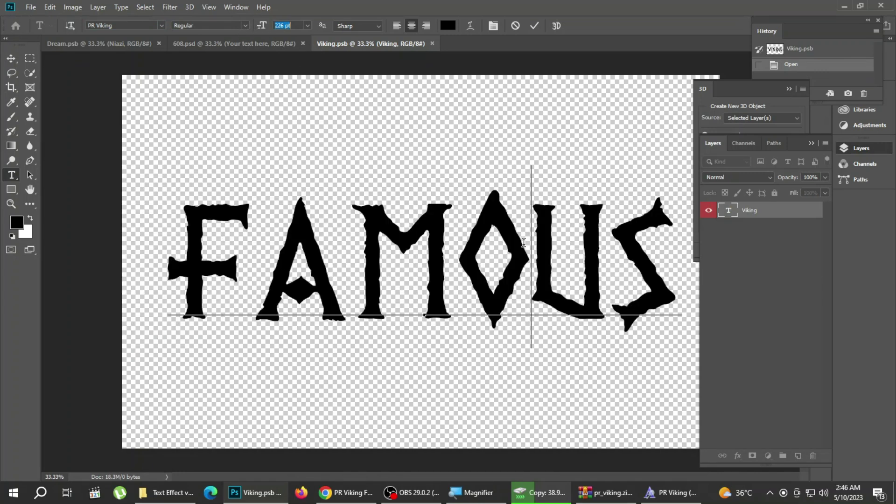
Save the FAMOUS text, view it in the 608 template, and return to the templates folder
left_click(359, 83)
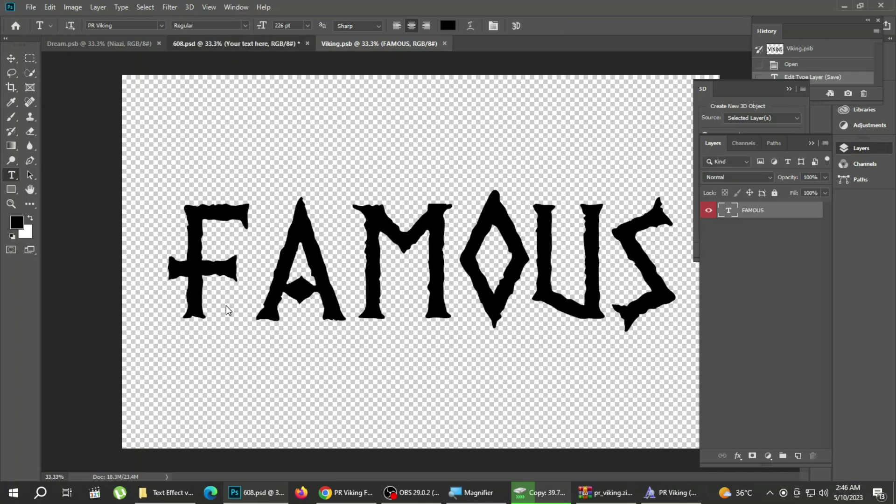
key("ctrl+shift+Tab")
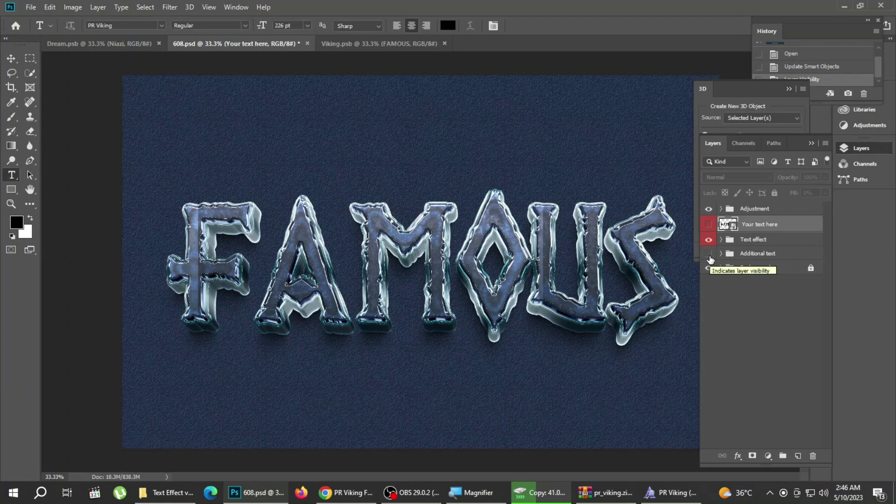
left_click(166, 493)
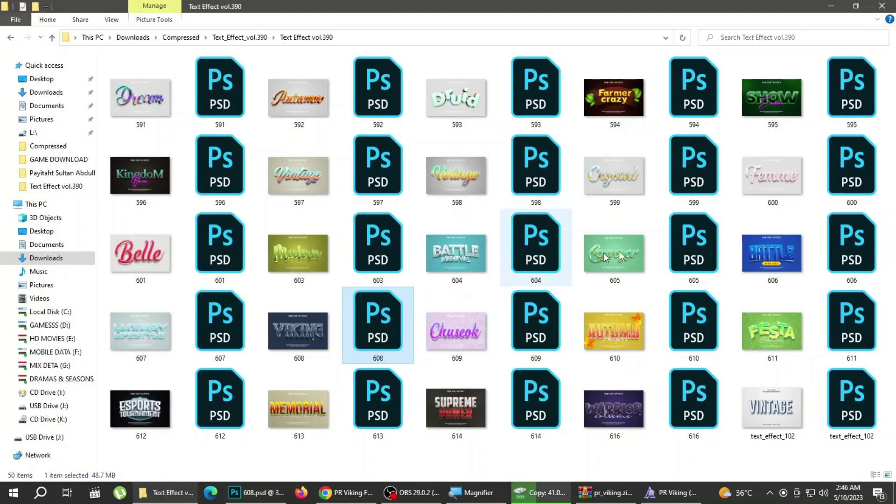
Preview template images 609 and 611 in Photos and close each preview
double_click(459, 345)
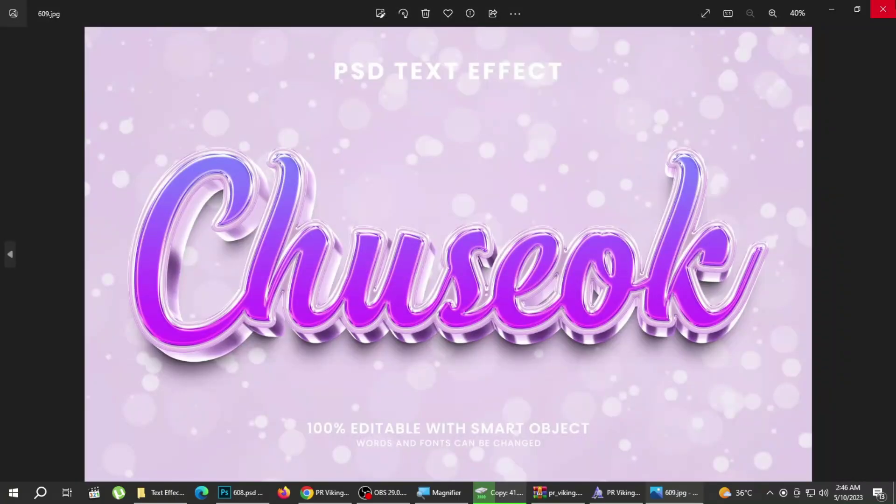
left_click(883, 9)
left_click(612, 337)
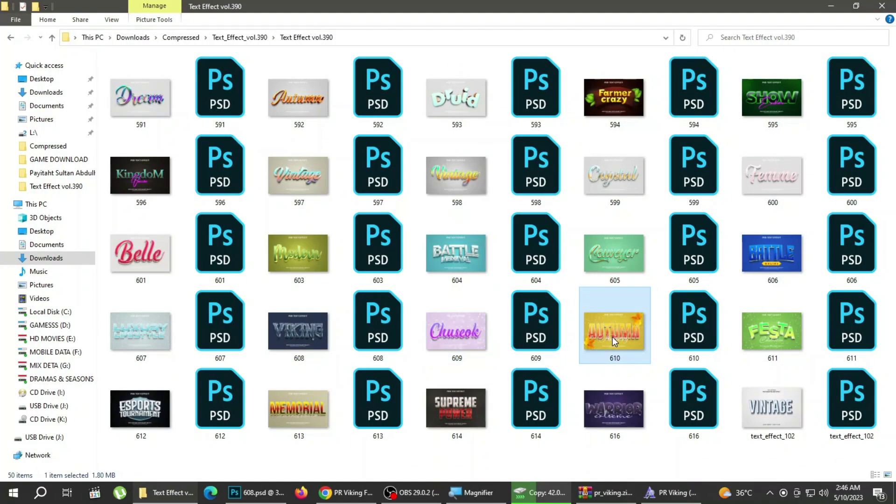
left_click(782, 330)
double_click(782, 330)
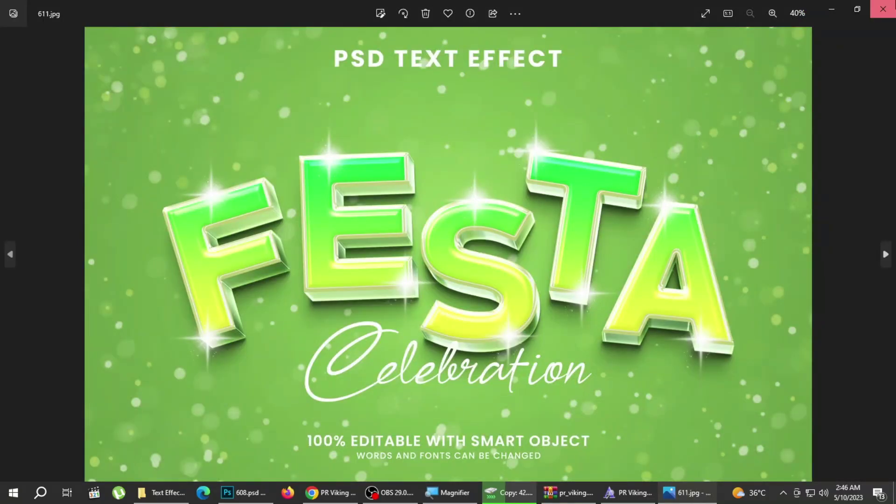
left_click(883, 9)
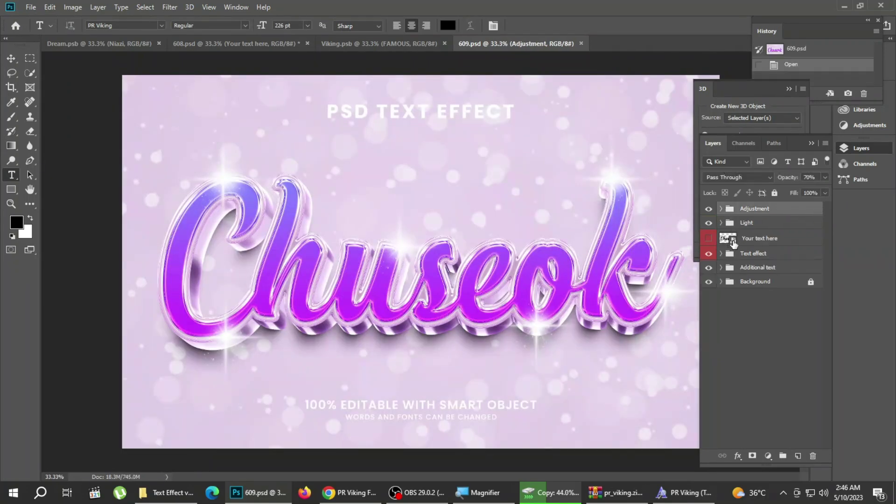
Retype the Chuseok smart-object text as 'Ayesha' and save it
left_click(733, 243)
double_click(733, 243)
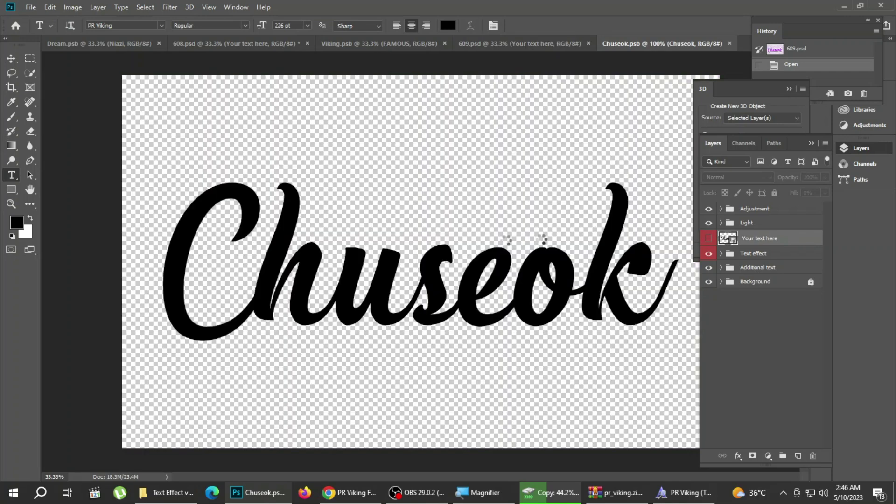
left_click(421, 265)
key("ctrl+a")
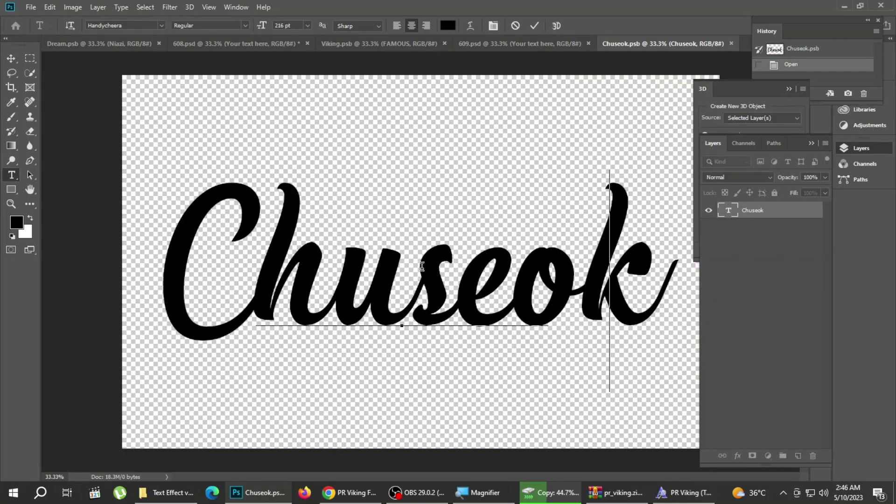
type("Ayesha")
key("ctrl+s")
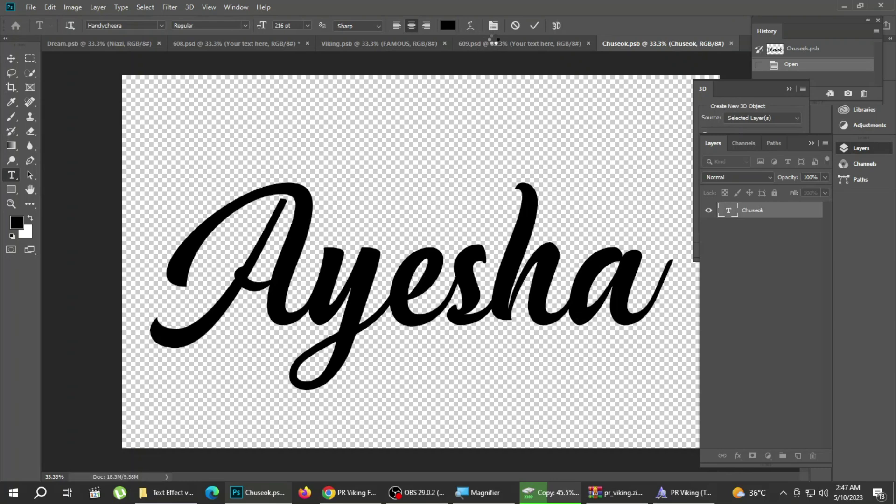
Back in template 609, zoom in on the Ayesha lettering, then fit the design on screen
left_click(499, 44)
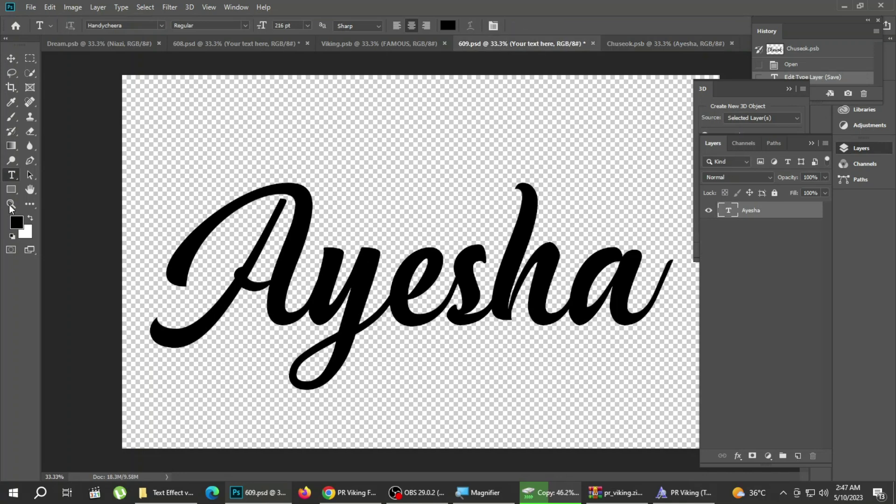
key("z")
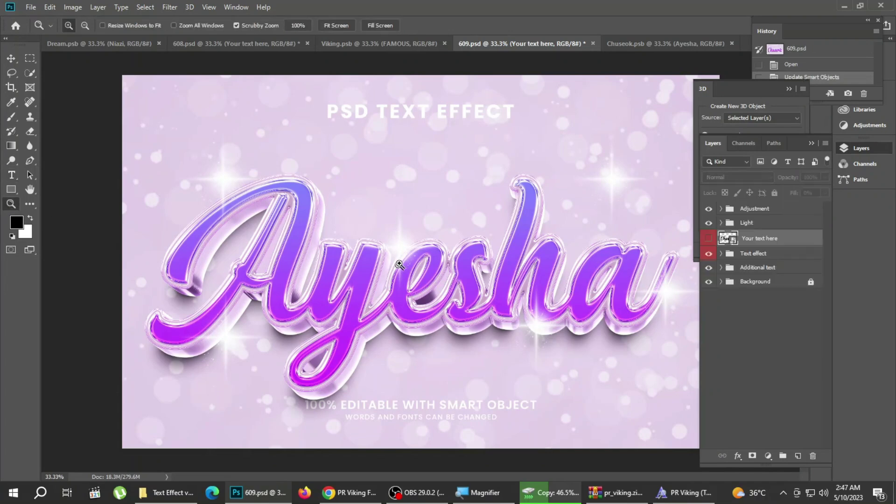
left_click(423, 279)
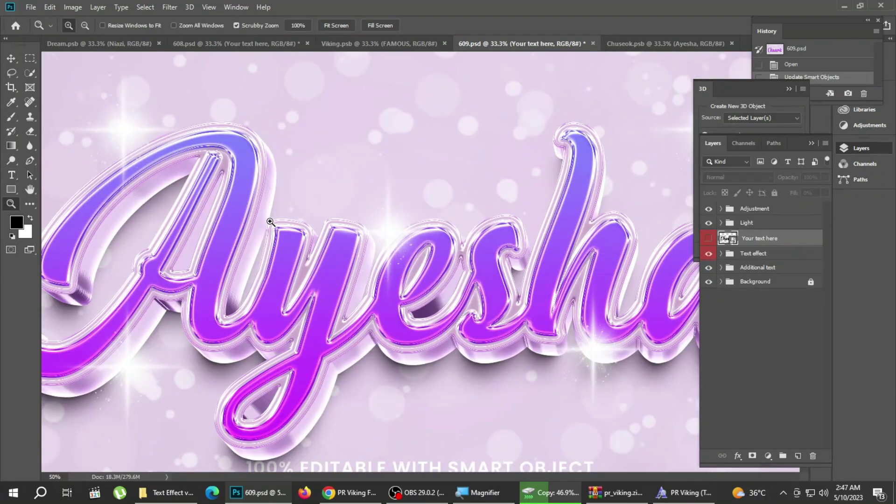
left_click_drag(270, 222, 297, 261)
right_click(257, 254)
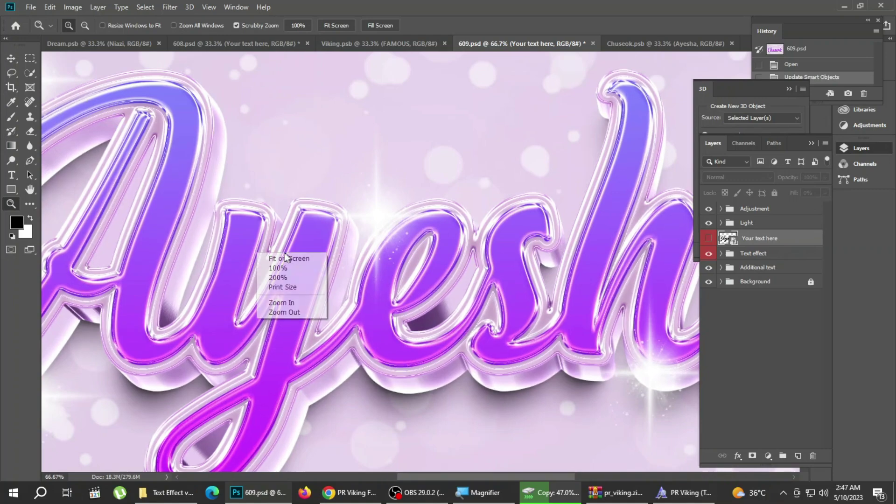
left_click(310, 259)
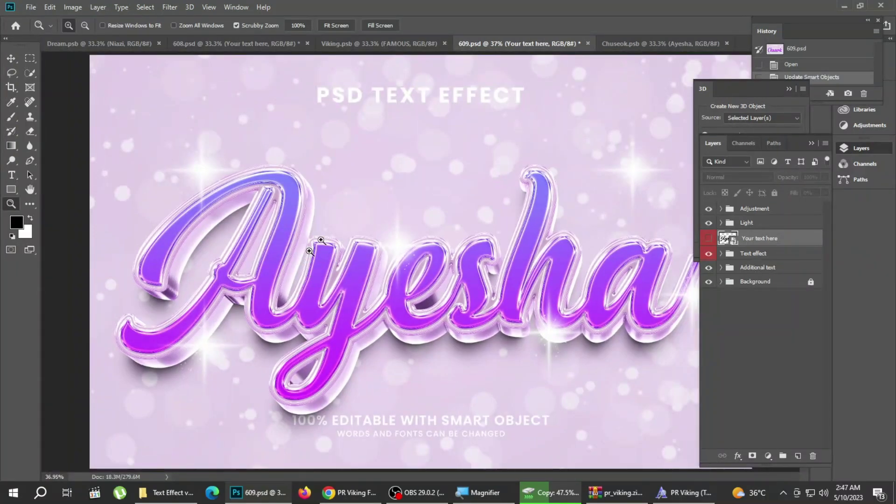
Preview templates 605 and 616 in Photos, then open the 616 PSD in Photoshop
left_click(175, 493)
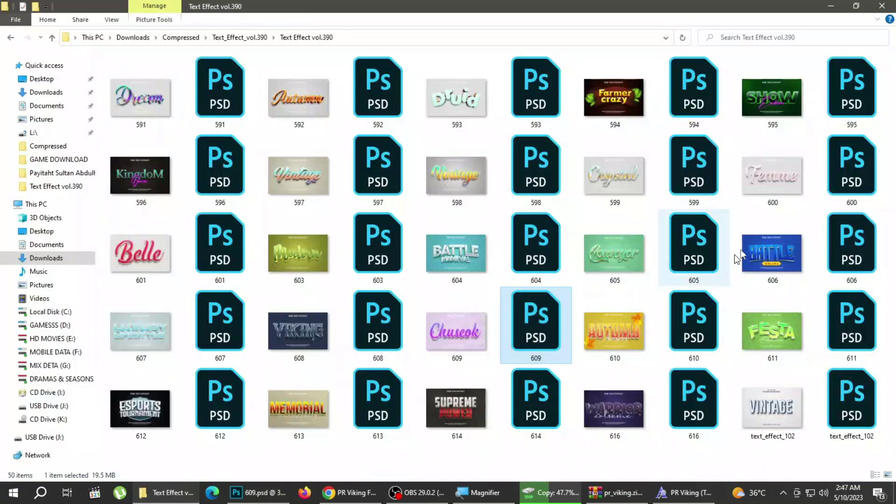
double_click(611, 261)
left_click(881, 6)
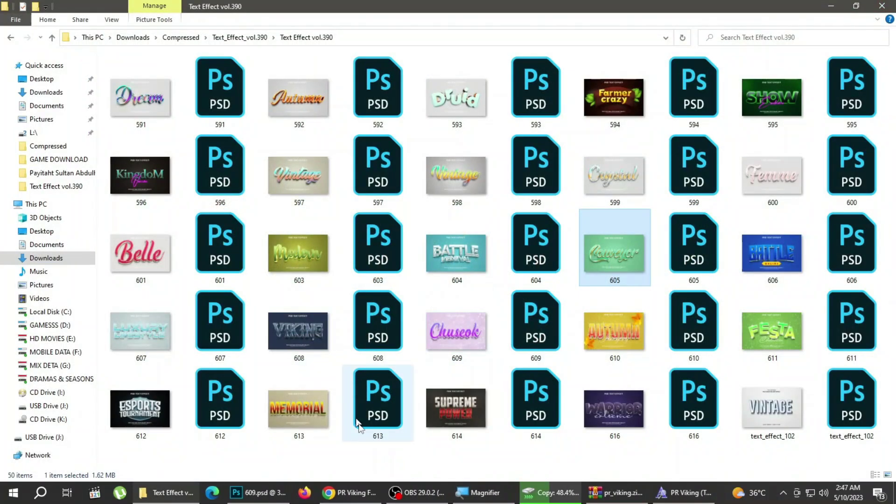
double_click(623, 404)
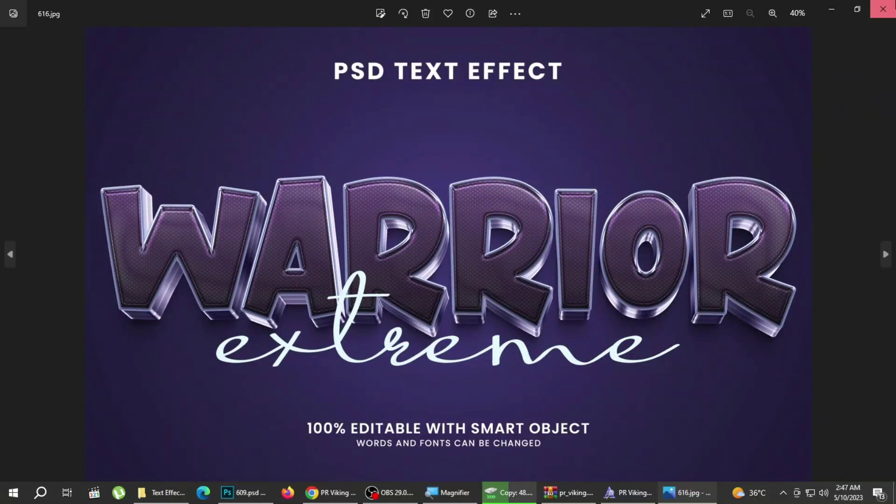
left_click(881, 5)
double_click(700, 383)
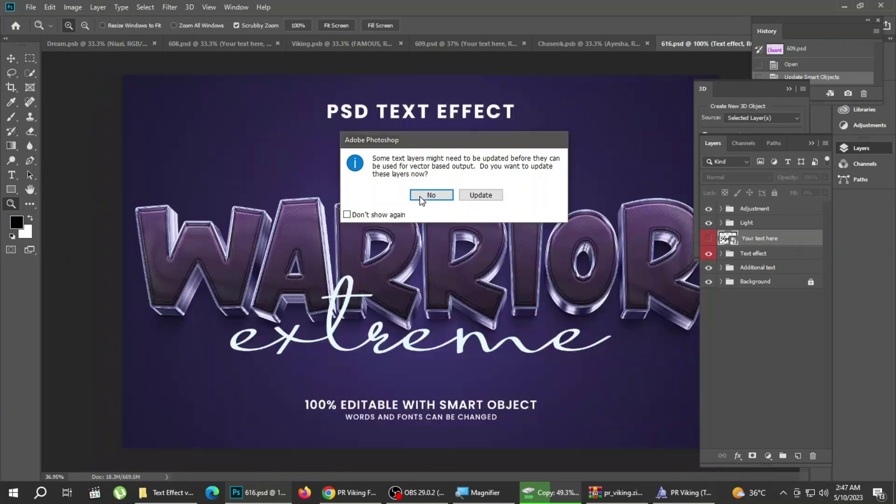
Decline the text-layer update, fit the Warrior design on screen and open its text smart object
left_click(422, 195)
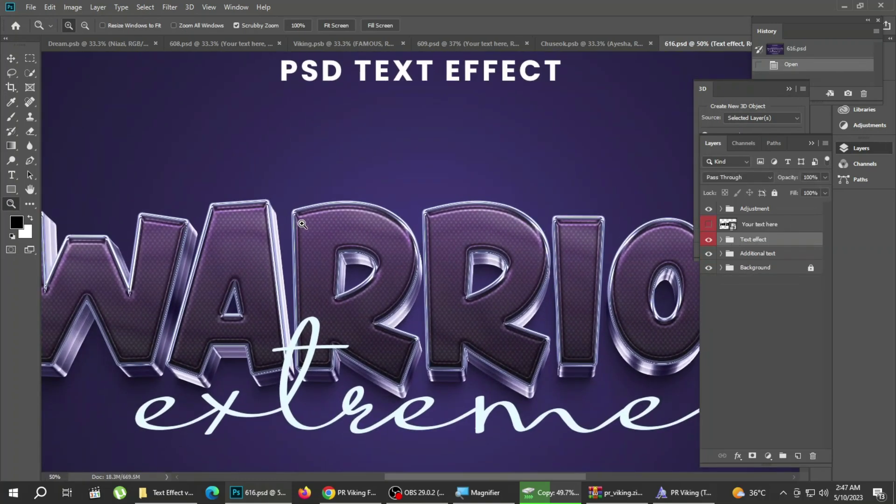
right_click(286, 188)
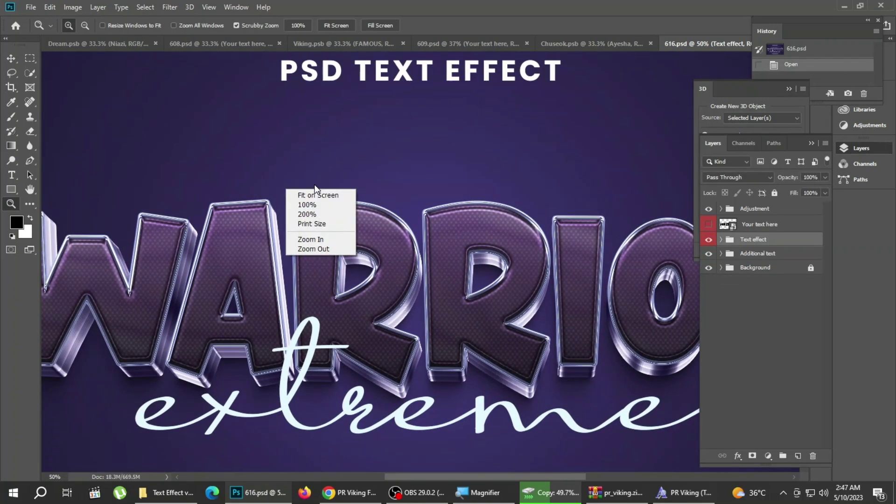
left_click(332, 198)
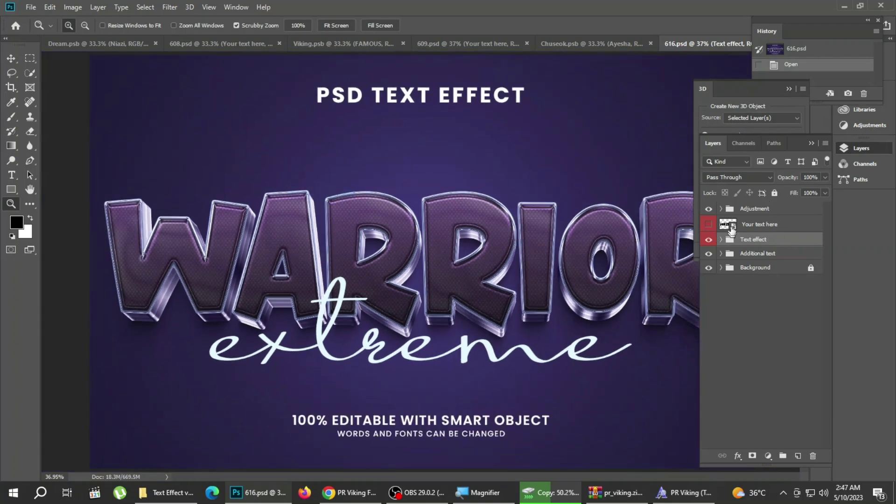
left_click(733, 226)
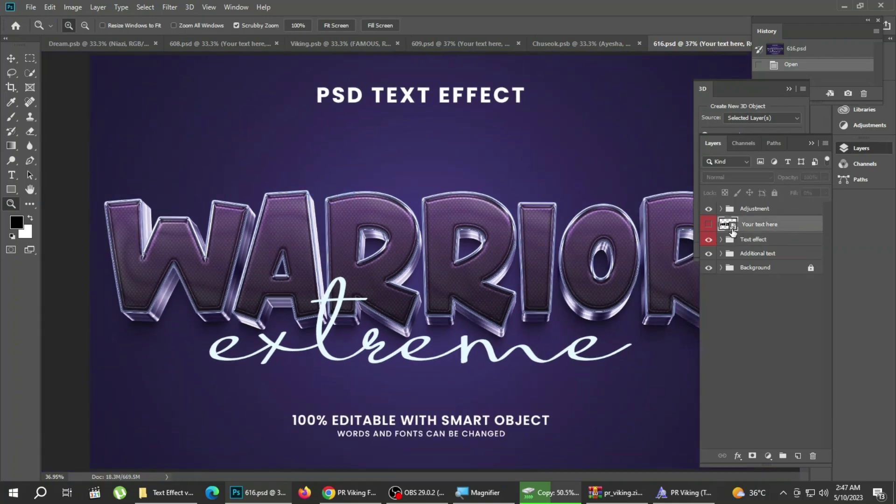
double_click(727, 225)
Dismiss the missing-font warnings and copy the WARRIOR text's font name, Cupid
key("Escape")
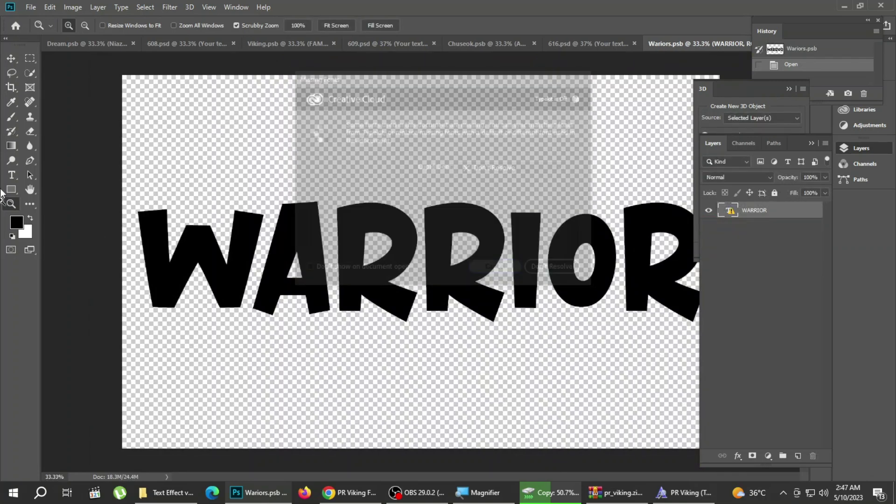
left_click(11, 175)
left_click(269, 228)
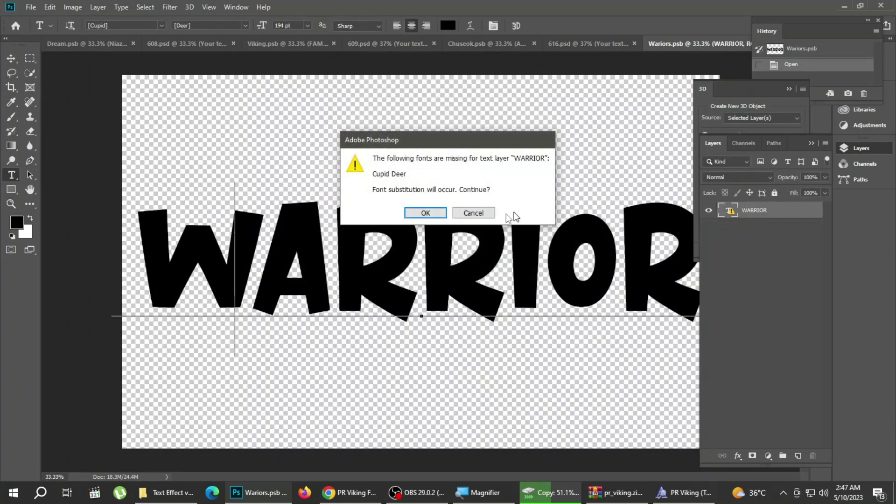
left_click(473, 213)
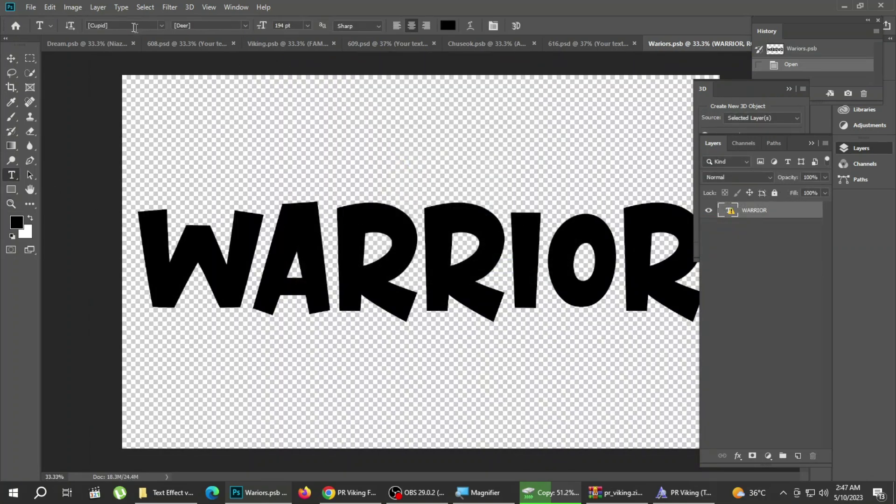
left_click(135, 25)
right_click(133, 26)
left_click(159, 61)
Search Google for the Cupid font and look at the KL Cupid page on dafont
left_click(349, 492)
left_click(12, 29)
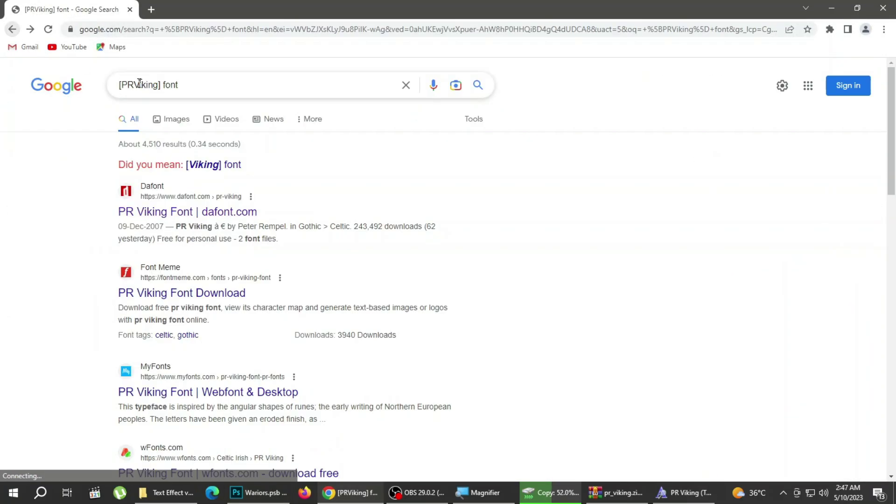
key("shift+Home")
key("ctrl+v")
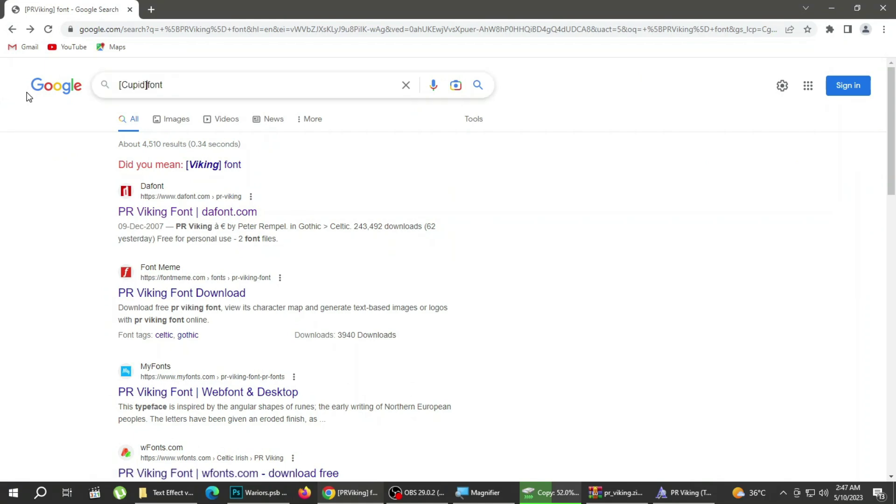
key("Return")
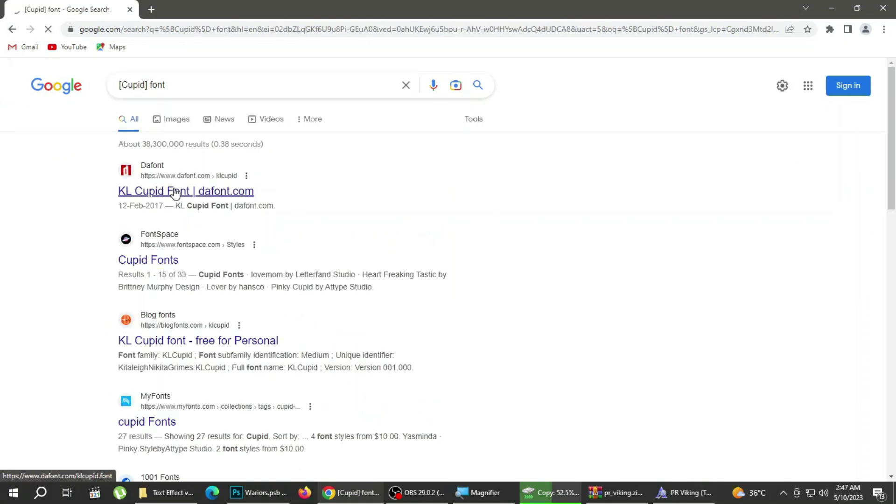
left_click(174, 190)
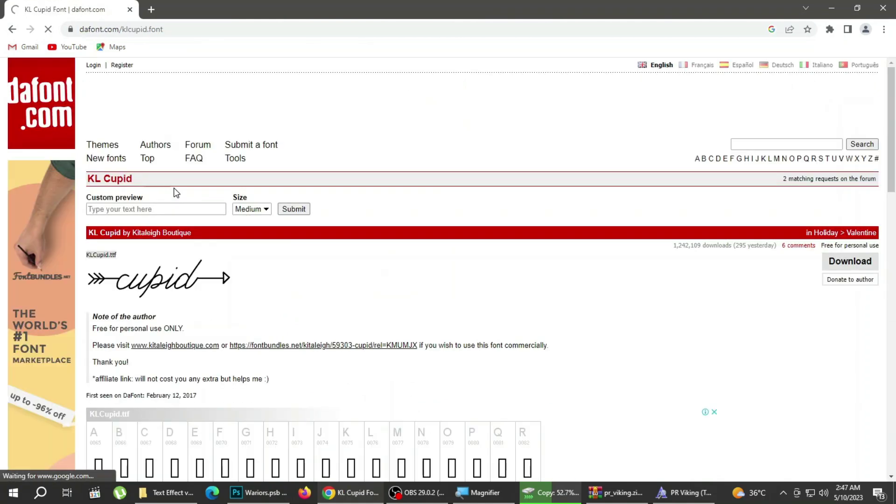
left_click(16, 29)
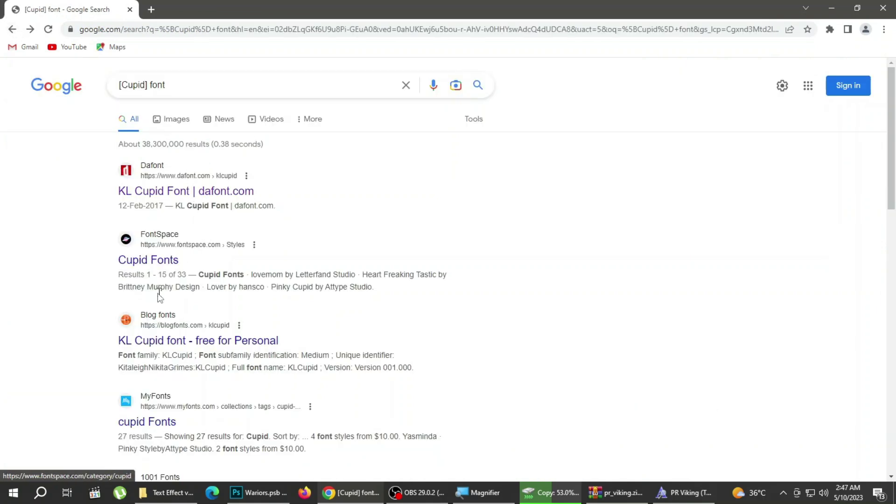
Browse FontSpace's Cupid Fonts page, then restore down Chrome to reveal Photoshop
left_click(166, 259)
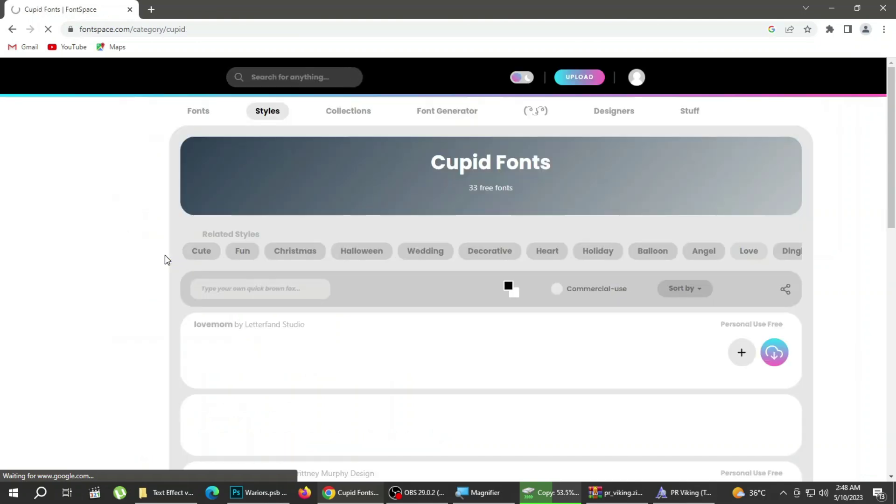
scroll(268, 286, "down", 1)
scroll(271, 290, "down", 4)
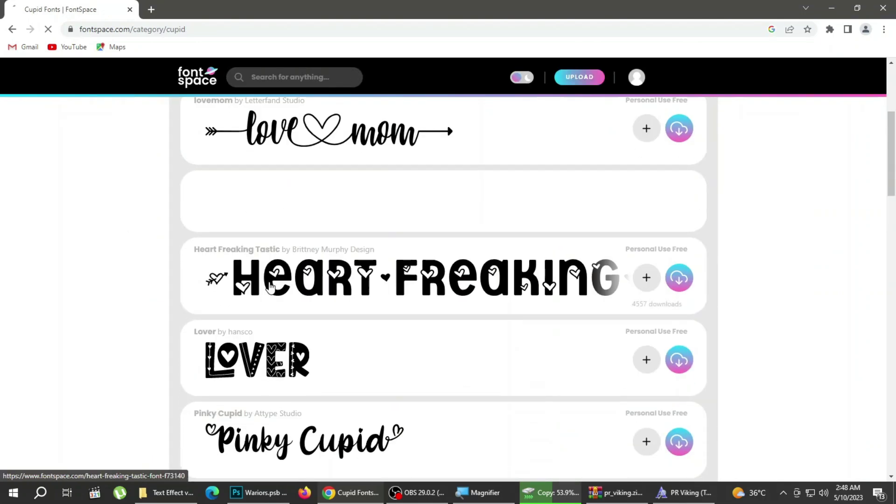
scroll(273, 294, "down", 5)
scroll(276, 299, "down", 6)
scroll(276, 299, "down", 5)
scroll(276, 298, "down", 4)
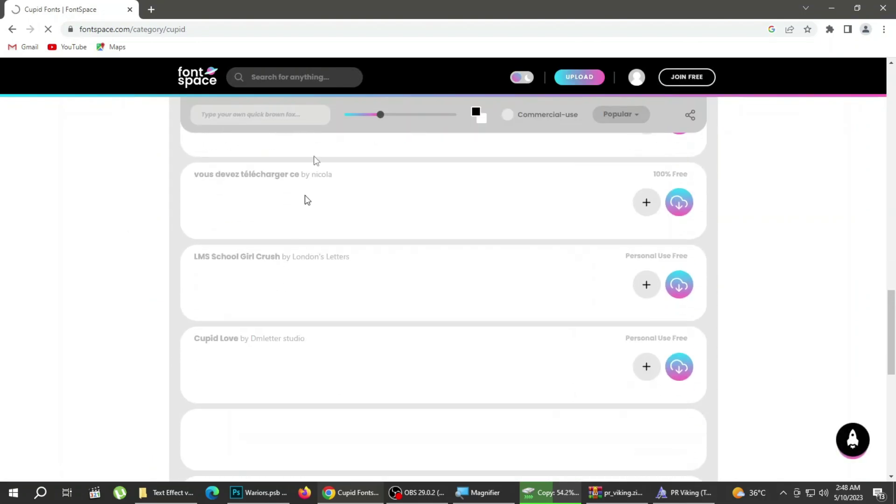
key("super+Down")
key("super+Down")
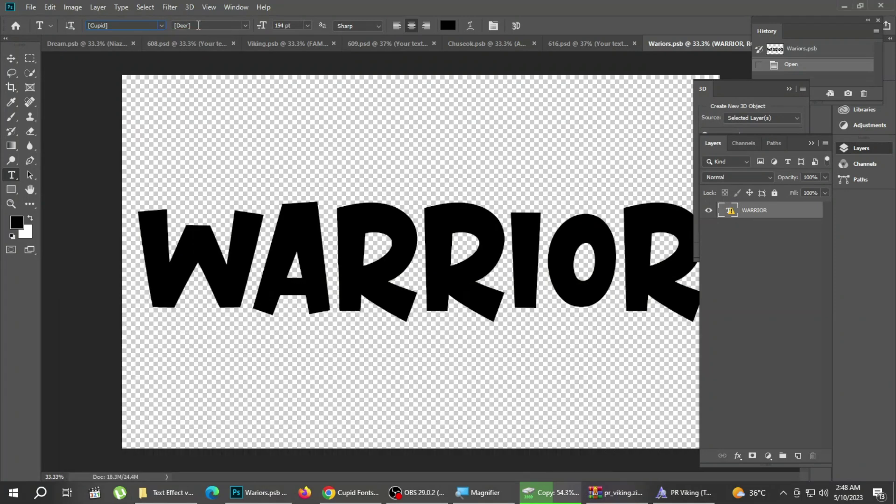
Copy the style name Deer and search Google for the Cupid Deer font
right_click(185, 25)
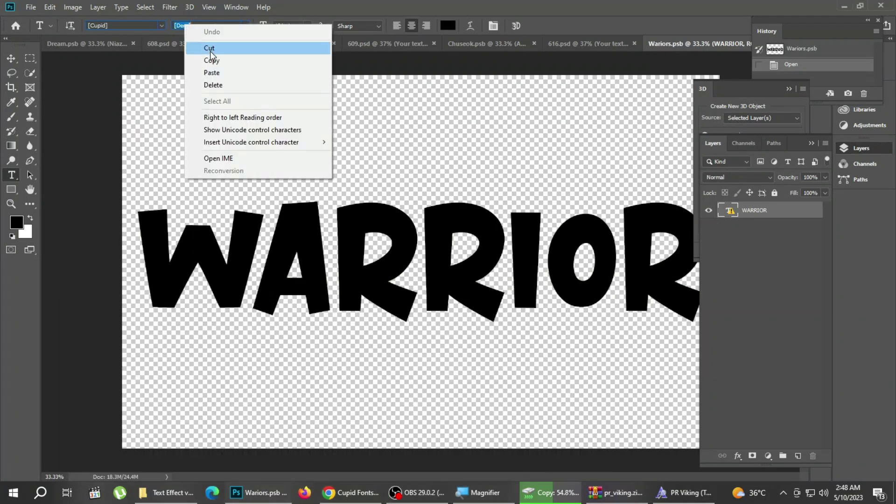
left_click(329, 492)
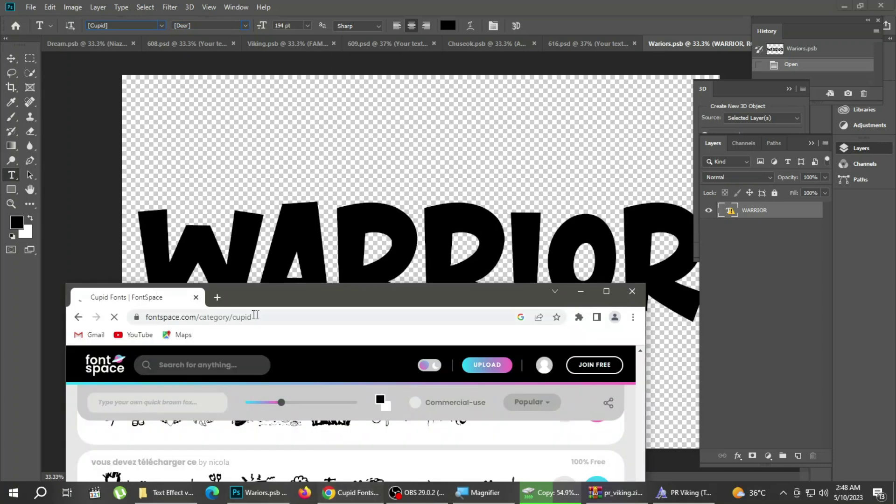
key("super+Up")
left_click(11, 30)
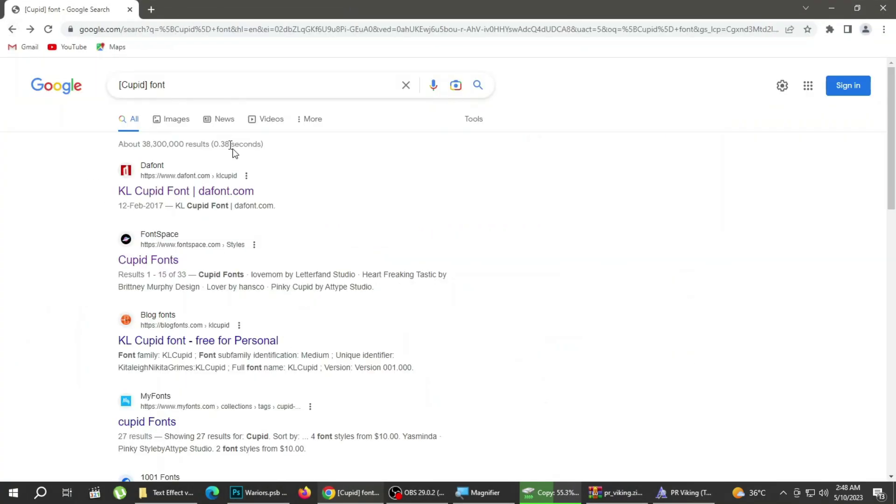
left_click(150, 84)
key("ctrl+v")
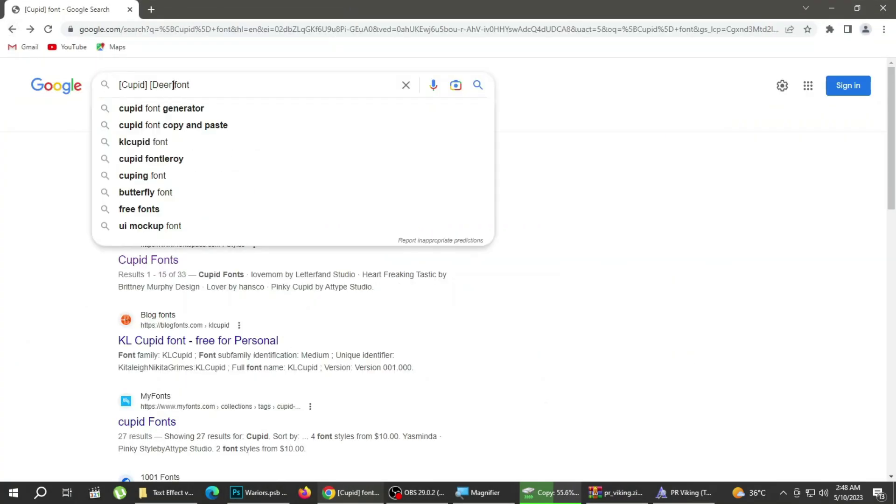
key("Return")
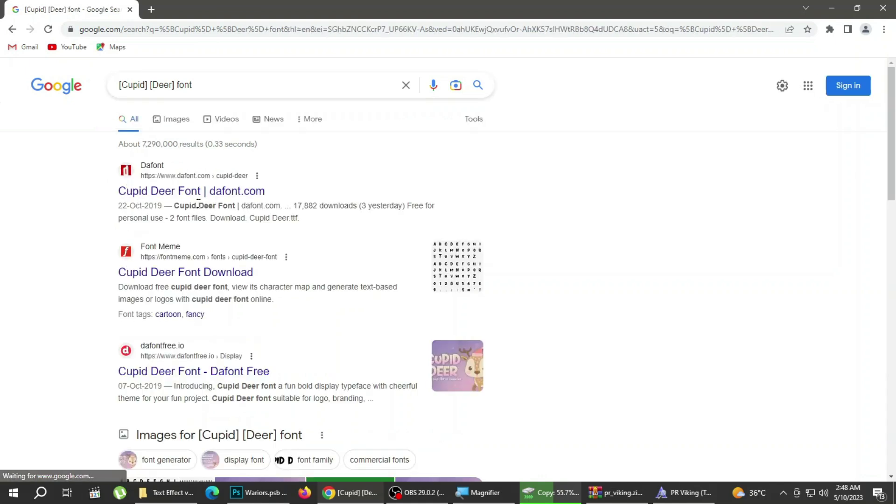
Download cupid_deer.zip from dafont, install Cupid Deer, and resume editing the WARRIOR text
left_click(182, 192)
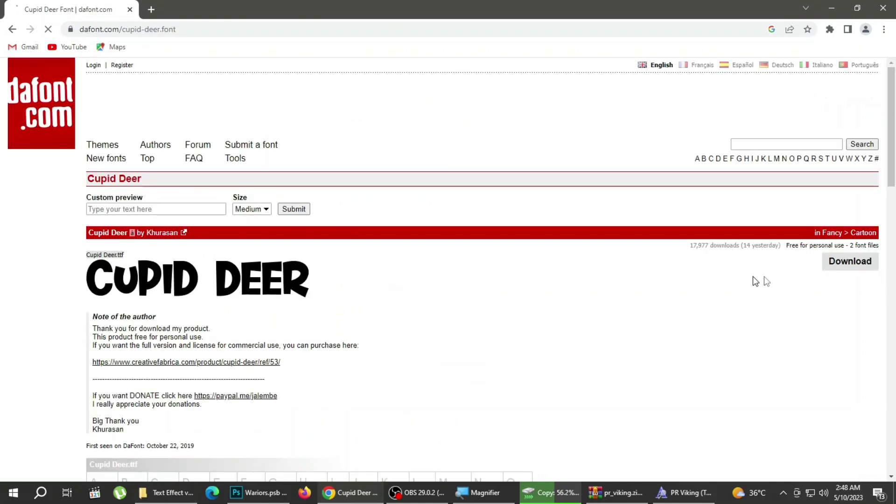
left_click(846, 262)
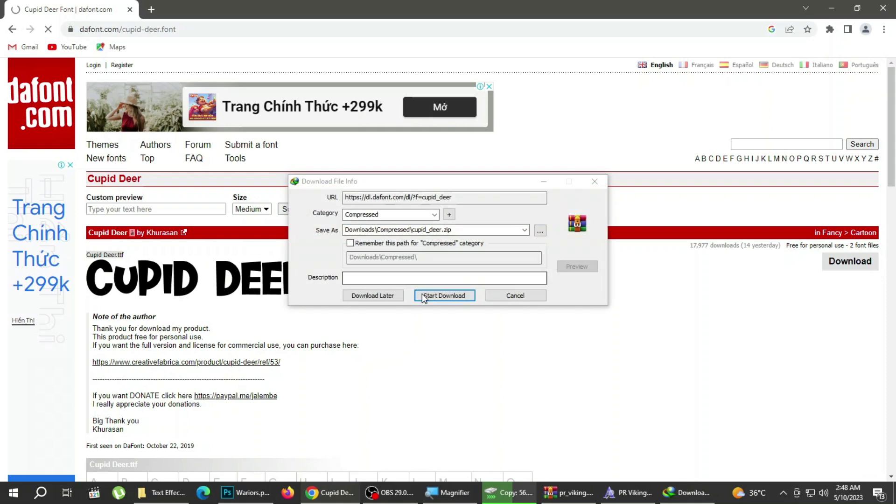
left_click(435, 297)
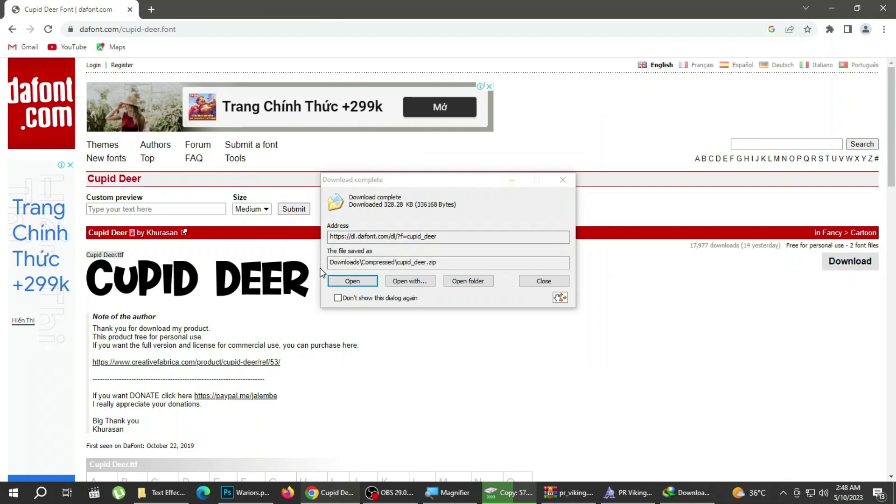
left_click(366, 280)
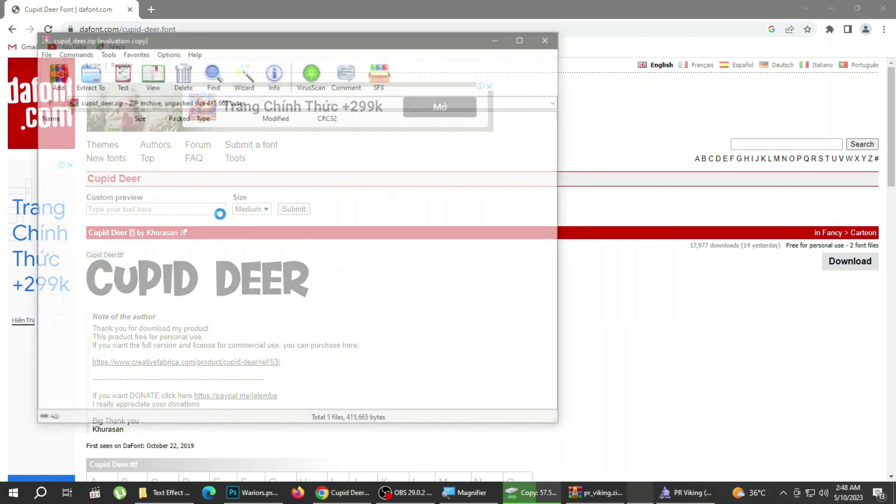
left_click(65, 154)
double_click(66, 161)
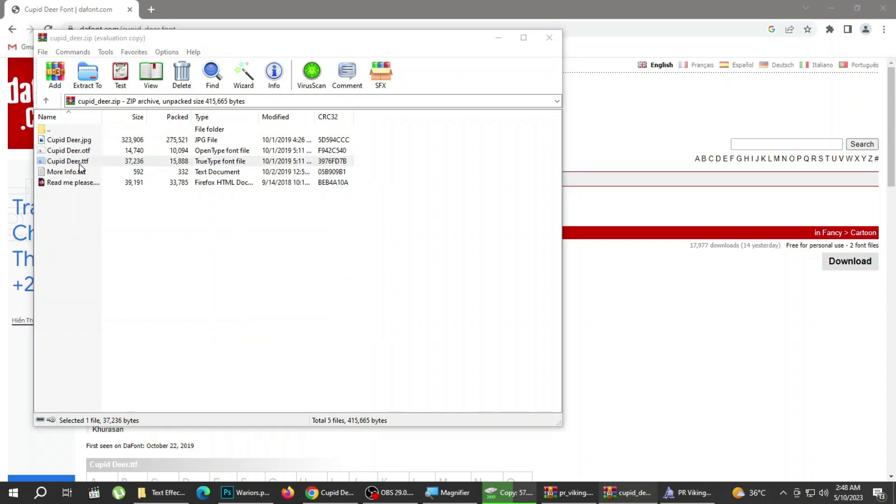
left_click(139, 116)
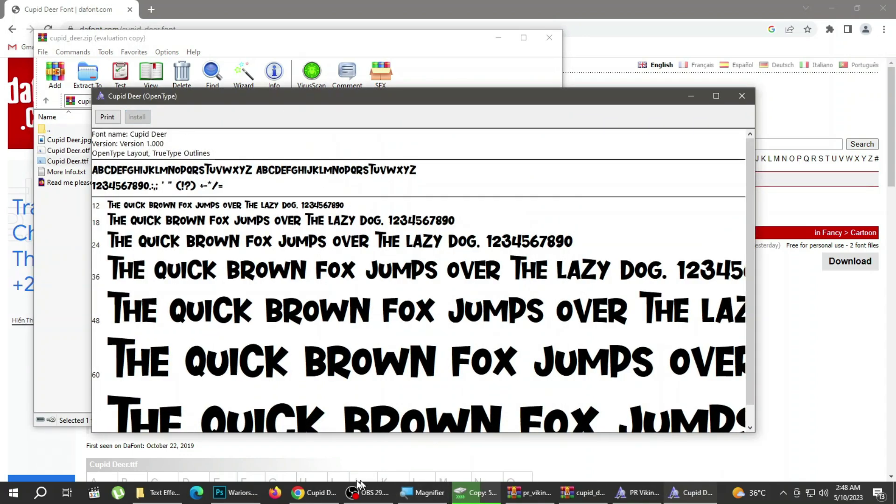
left_click(250, 493)
left_click(324, 258)
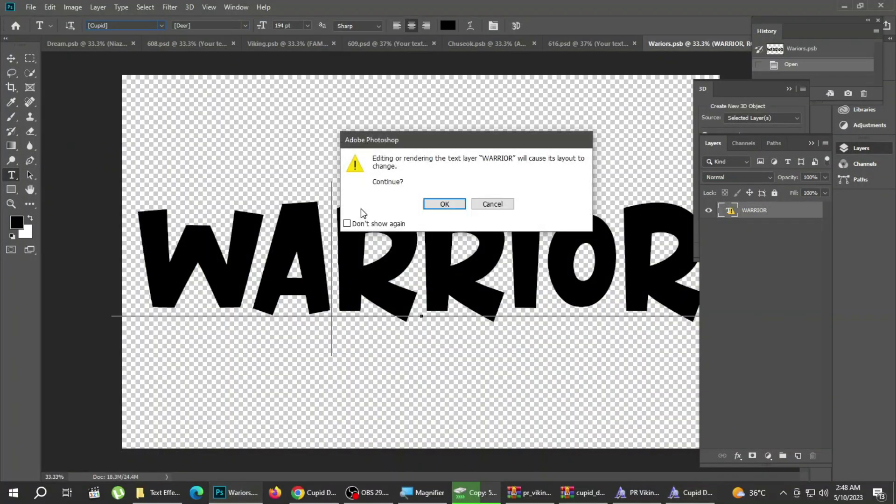
Change the WARRIOR text to AZHAR and commit it
left_click(446, 204)
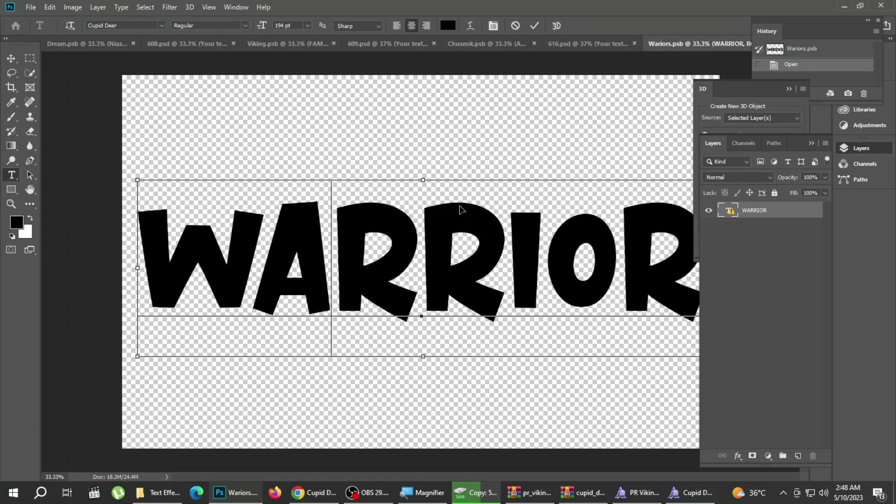
double_click(460, 209)
type("AZHAR")
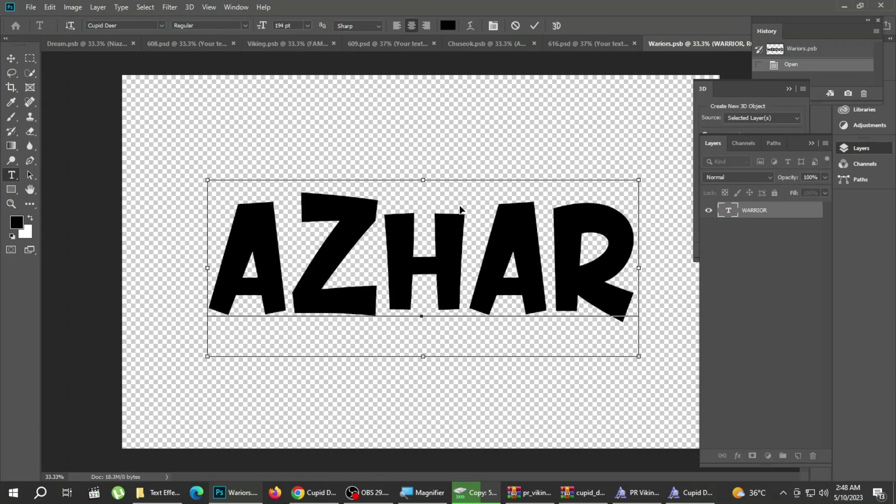
left_click(456, 124)
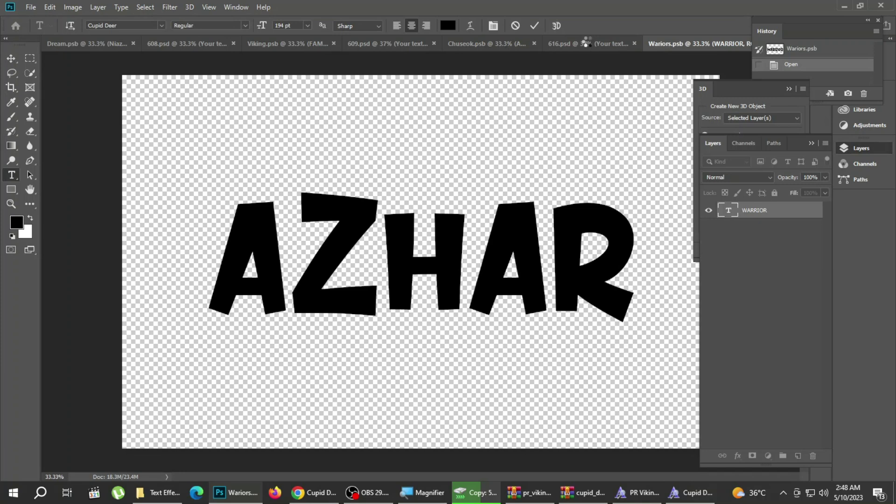
In 616.psd, expand Text effect > Top and copy the script word's font name, Beauty Dream
left_click(590, 45)
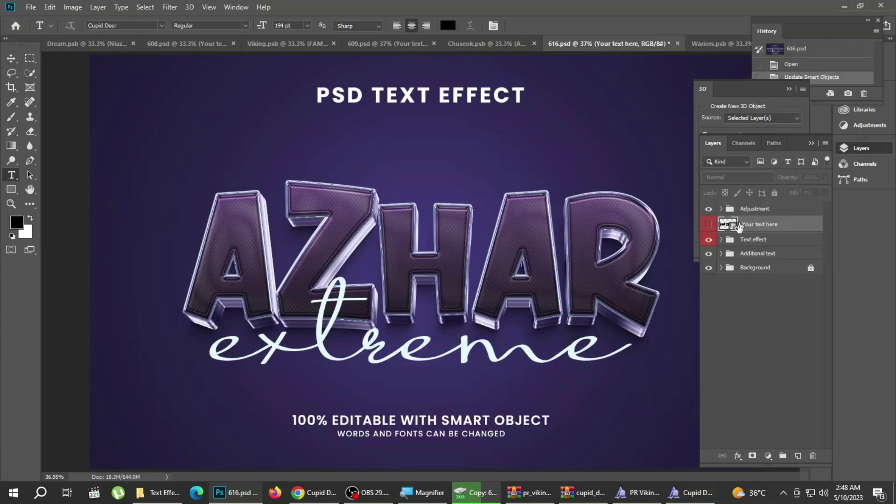
left_click(721, 240)
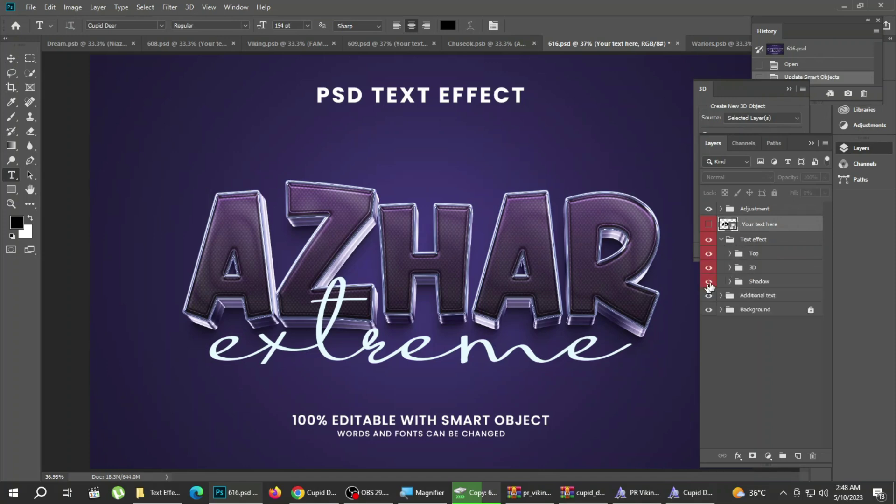
left_click(729, 254)
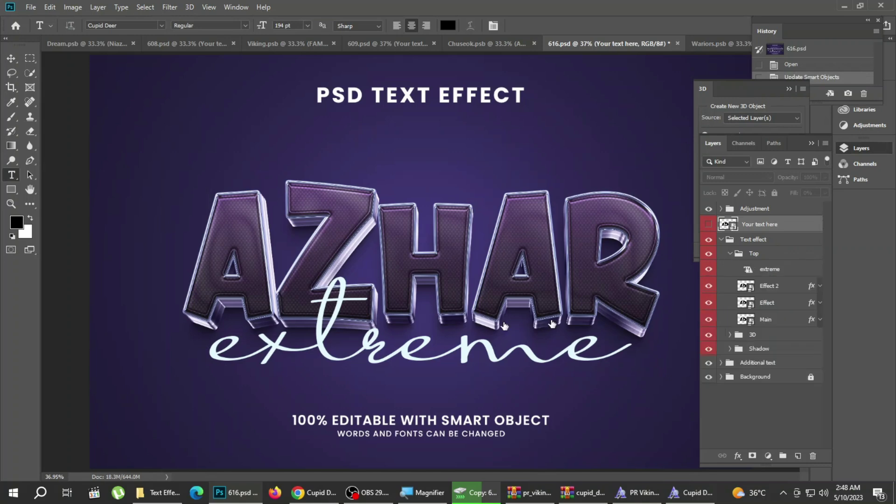
left_click(424, 341)
left_click(491, 206)
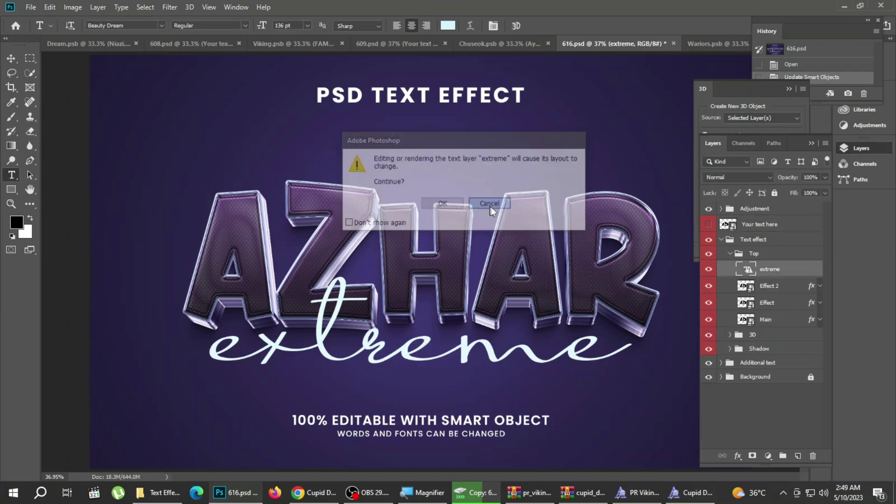
left_click(420, 348)
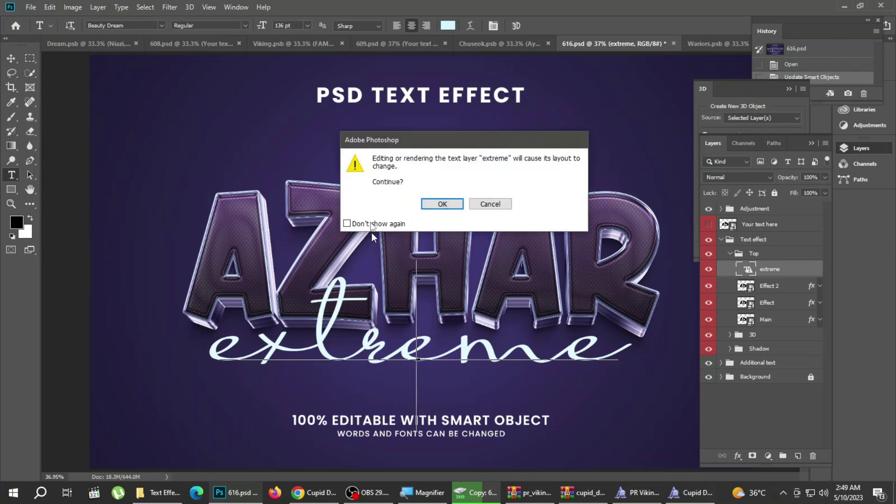
left_click(483, 204)
left_click(124, 26)
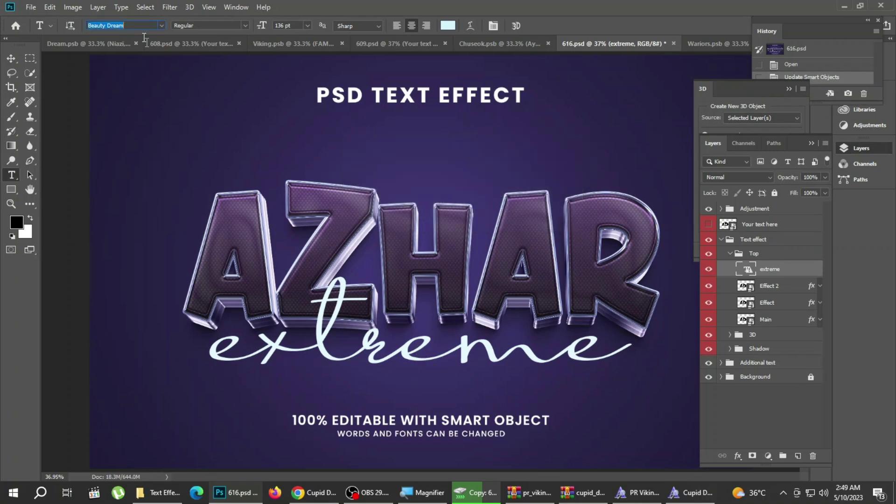
right_click(125, 27)
left_click(165, 63)
Search Google for the Beauty Dream font and open its dafont page
left_click(313, 492)
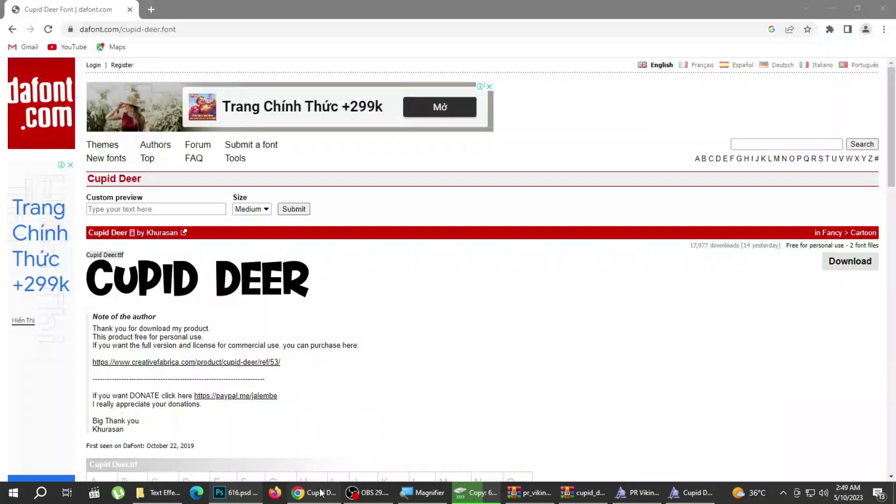
left_click(16, 32)
left_click_drag(174, 84, 19, 86)
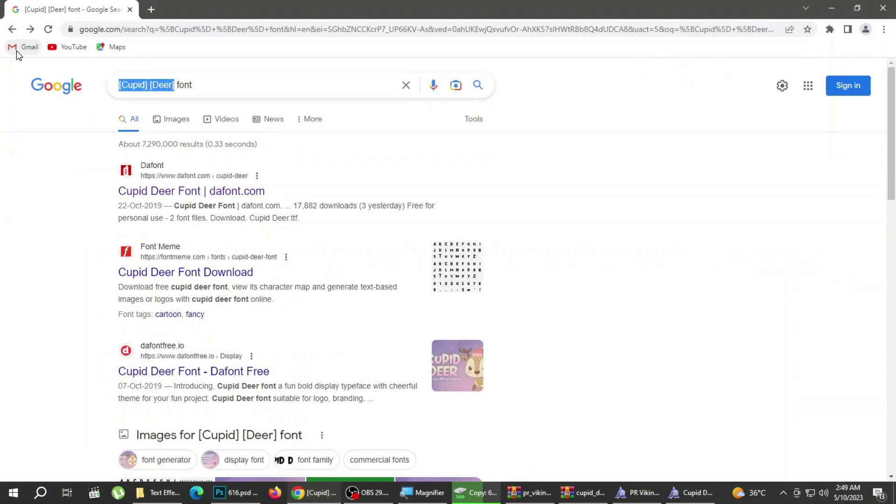
key("ctrl+v")
key("Return")
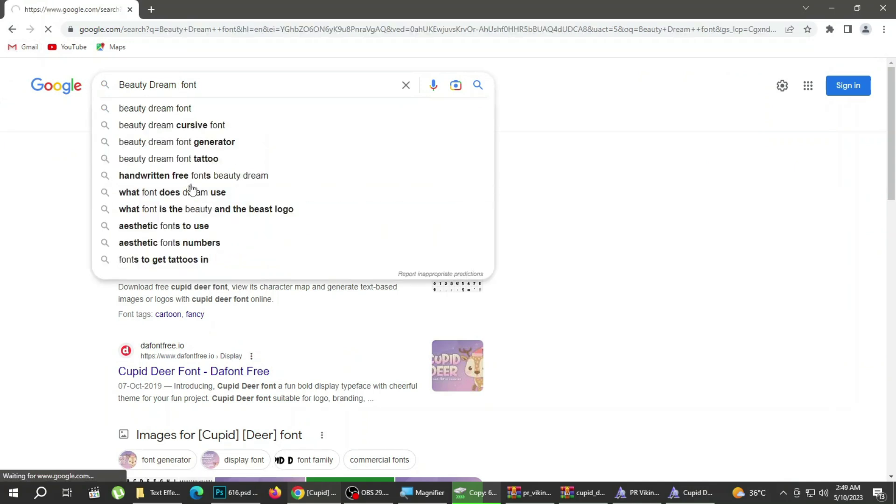
left_click(205, 178)
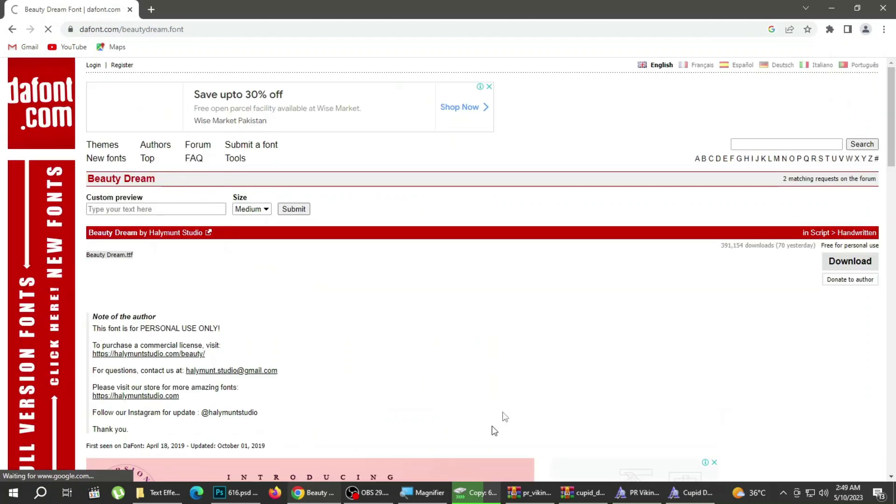
Download beautydream.zip and install the Beauty Dream font from its .ttf file
left_click(843, 269)
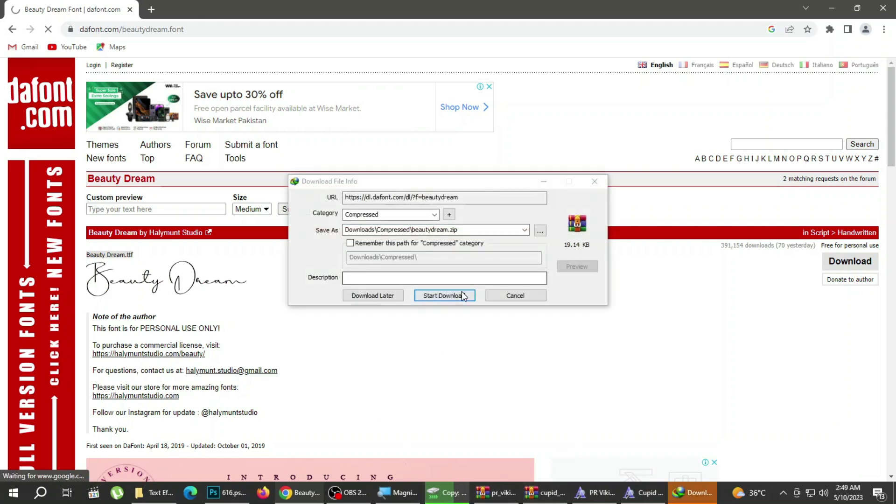
left_click(460, 292)
left_click(347, 284)
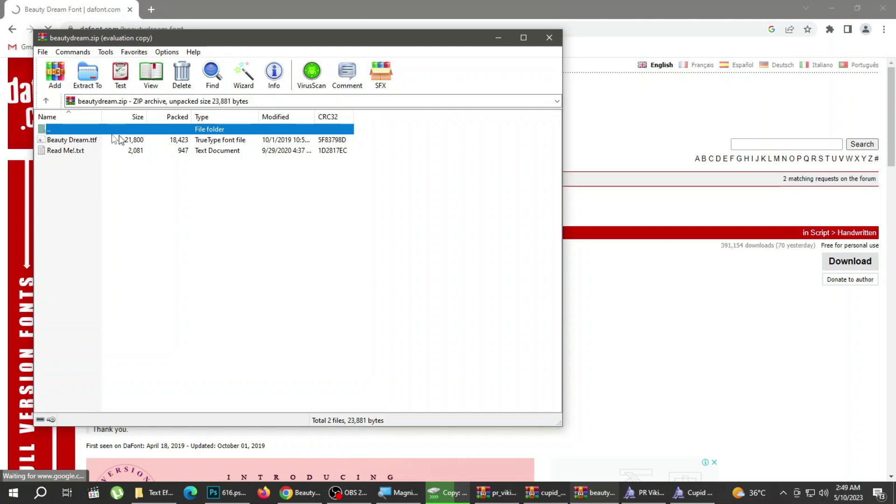
double_click(89, 140)
left_click(166, 146)
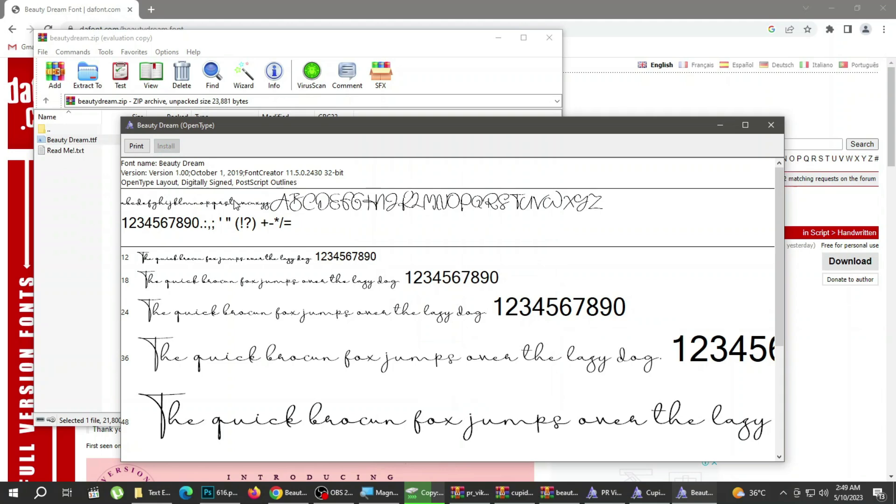
left_click(215, 492)
left_click(423, 334)
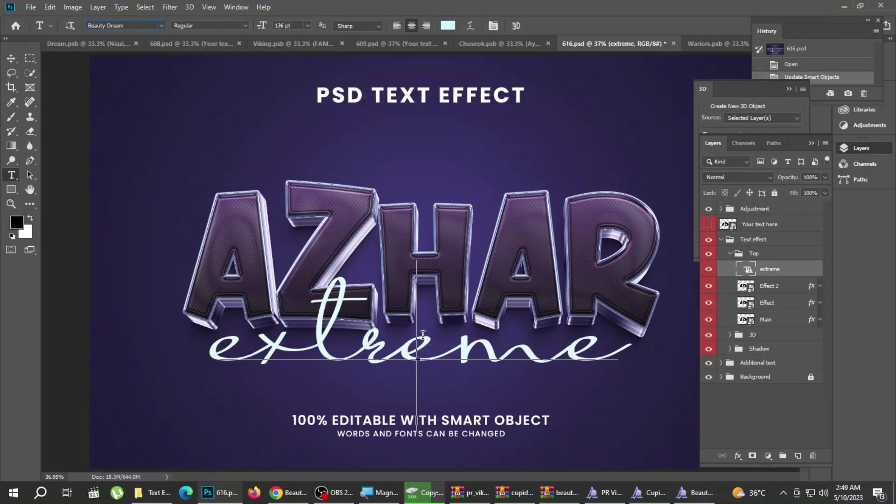
Save, retype the script word 'extreme' as 'shakeel', hide the Additional text layer, and refit the view
left_click(433, 206)
key("ctrl+s")
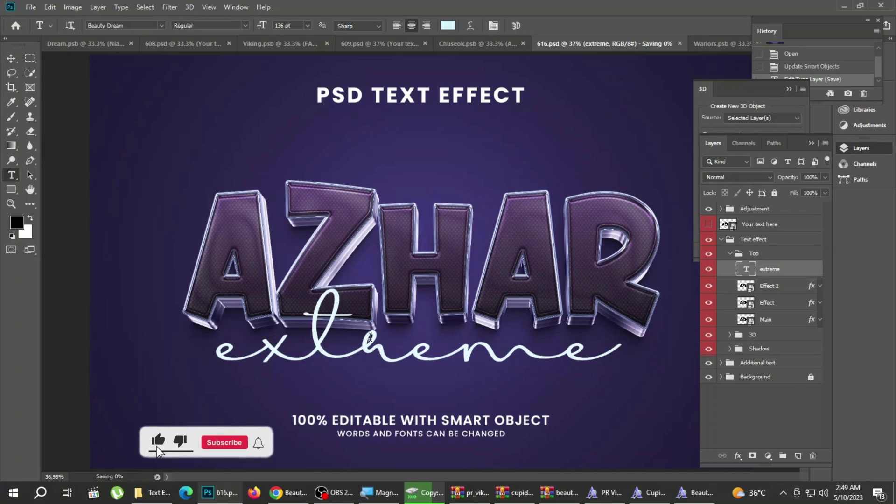
left_click(370, 339)
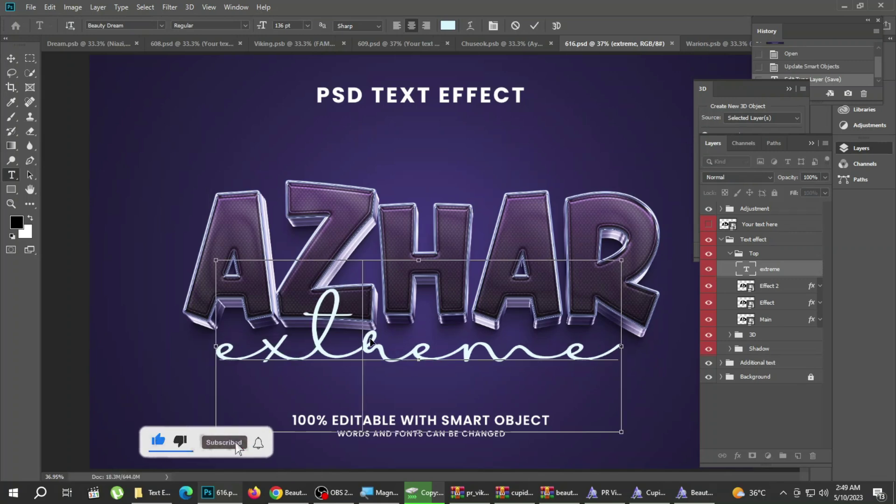
double_click(370, 338)
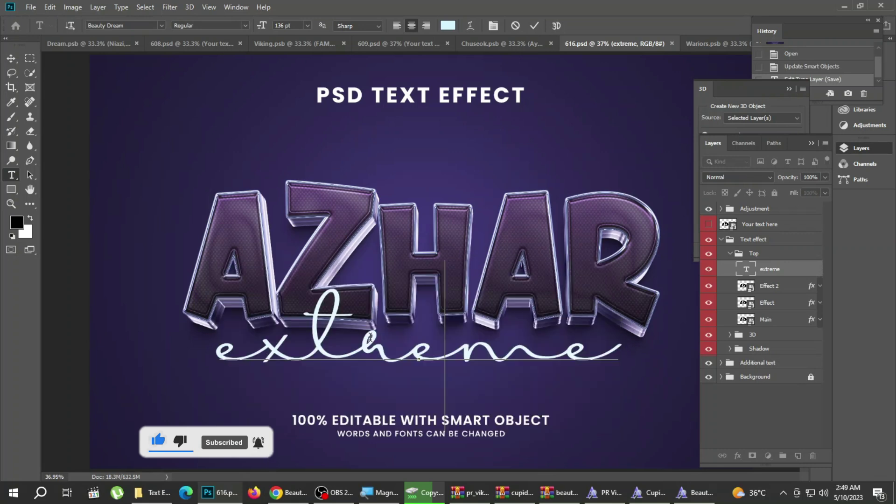
key("ctrl+a")
key("ctrl+v")
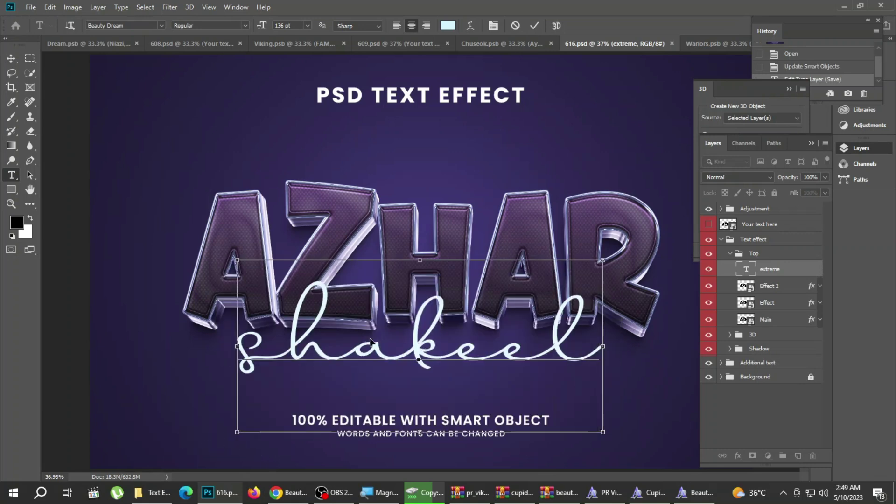
left_click(11, 204)
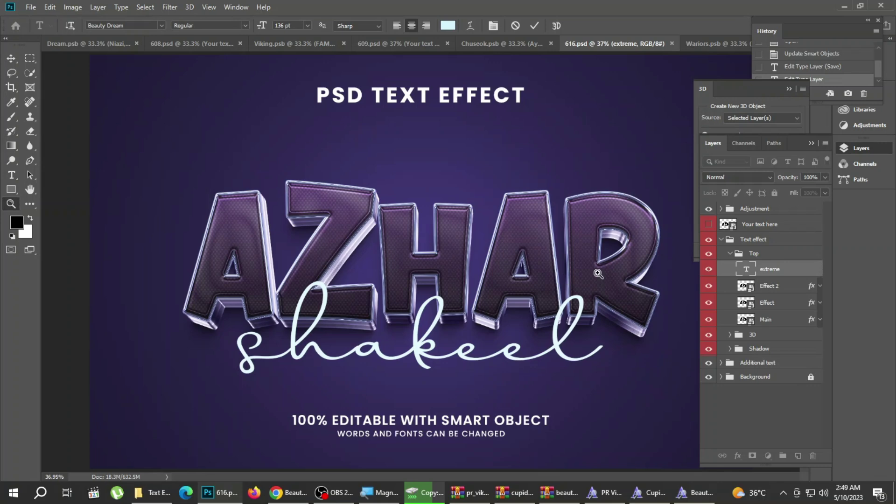
left_click(708, 364)
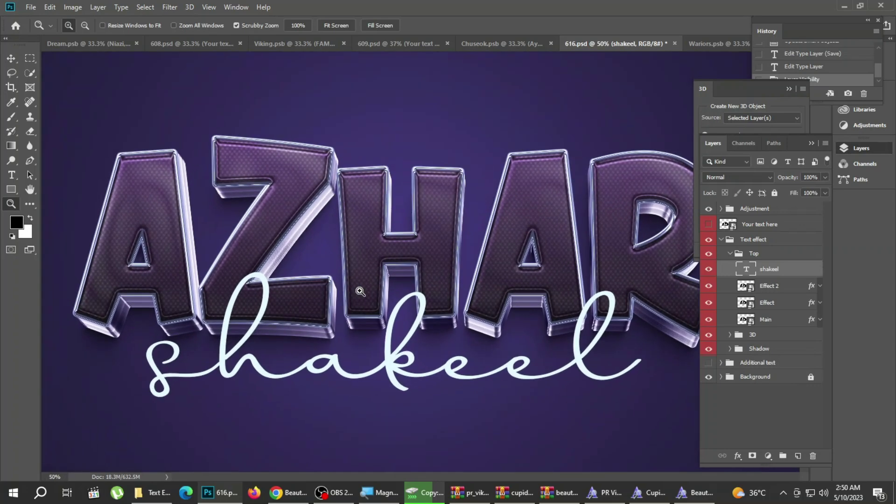
right_click(362, 264)
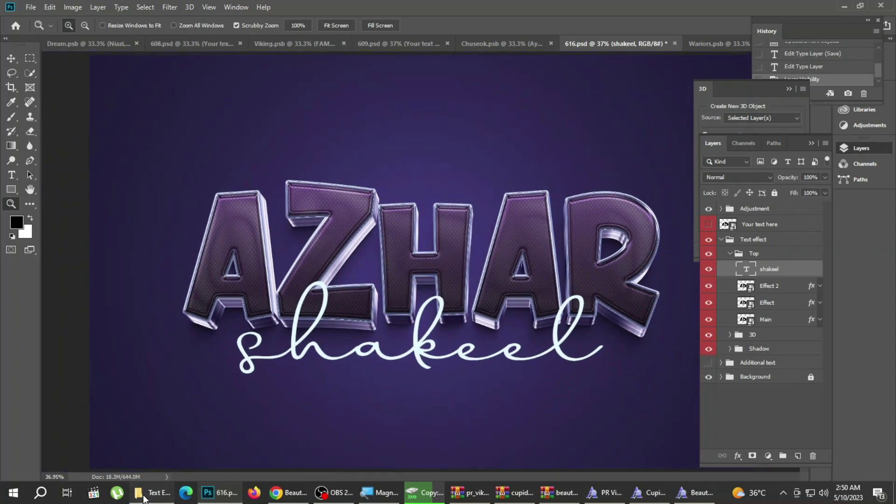
Select all 50 template files, confirm their 779 MB total in Properties, then select file 608
left_click(154, 492)
mouse_move(892, 447)
left_mouse_down()
mouse_move(315, 151)
mouse_move(83, 46)
left_mouse_up()
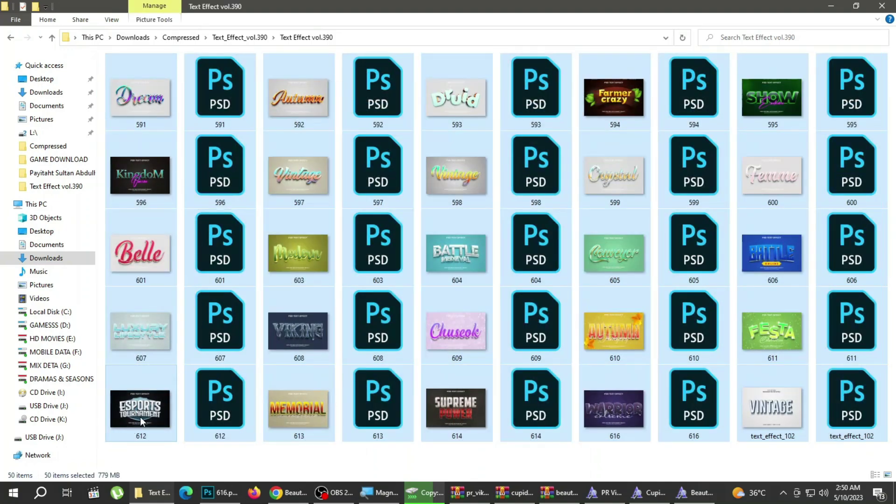
right_click(140, 416)
left_click(167, 410)
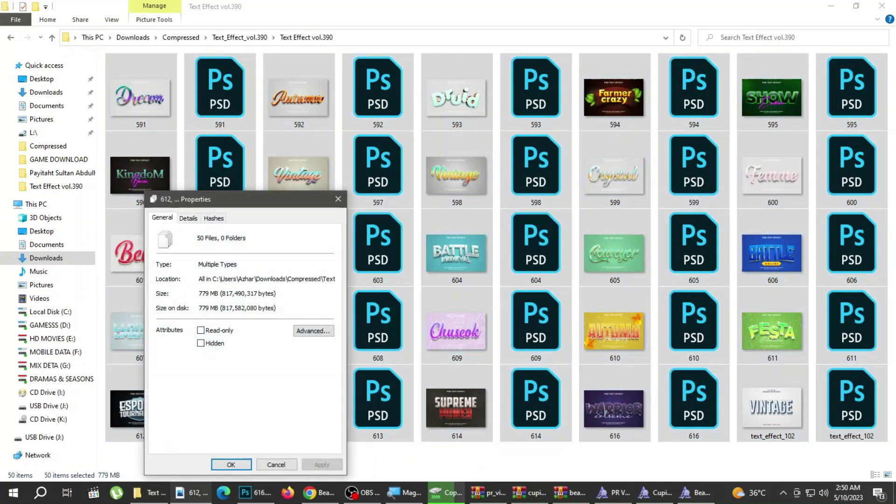
left_click(286, 463)
left_click(327, 341)
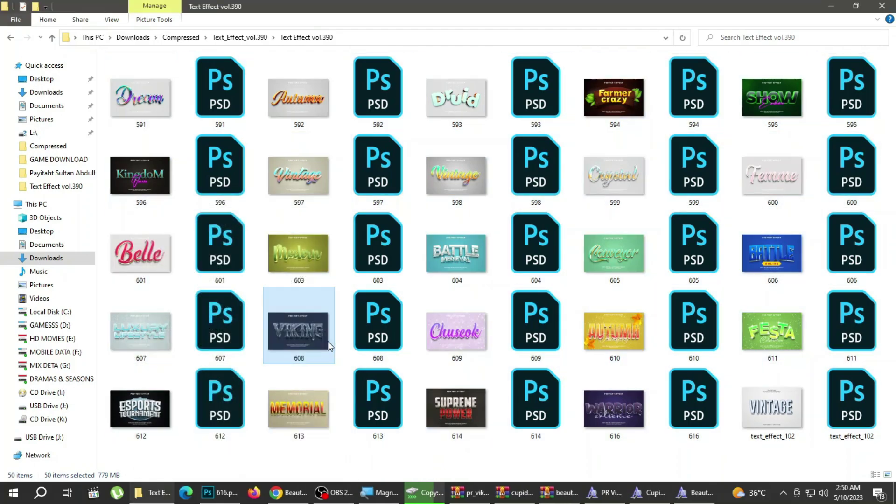